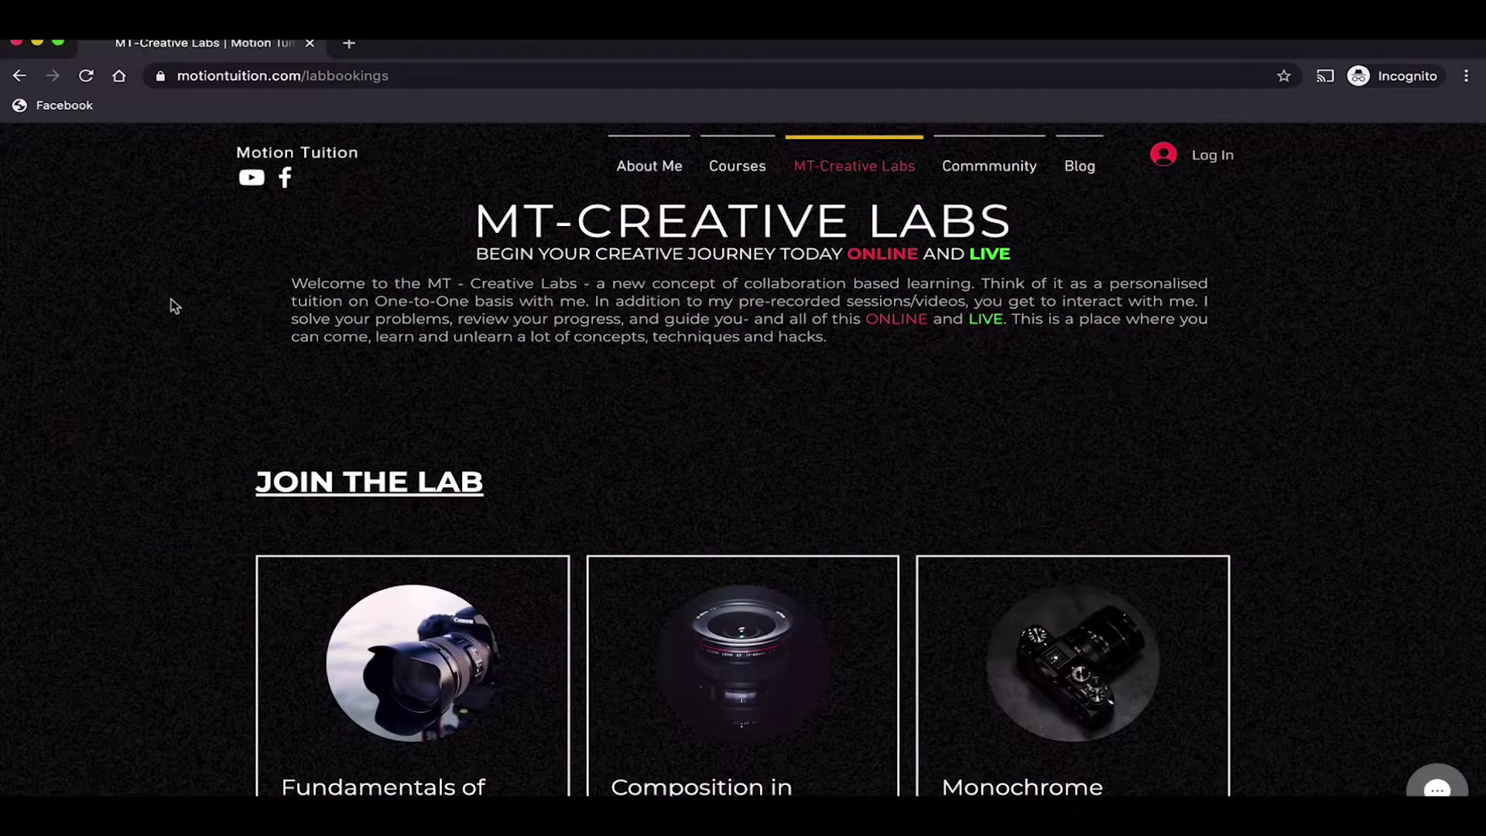
# Step: Look through the course cards listed under Join the Lab on the MT-Creative Labs page
pyautogui.scroll(-4, 173, 305)
pyautogui.scroll(-8, 173, 305)
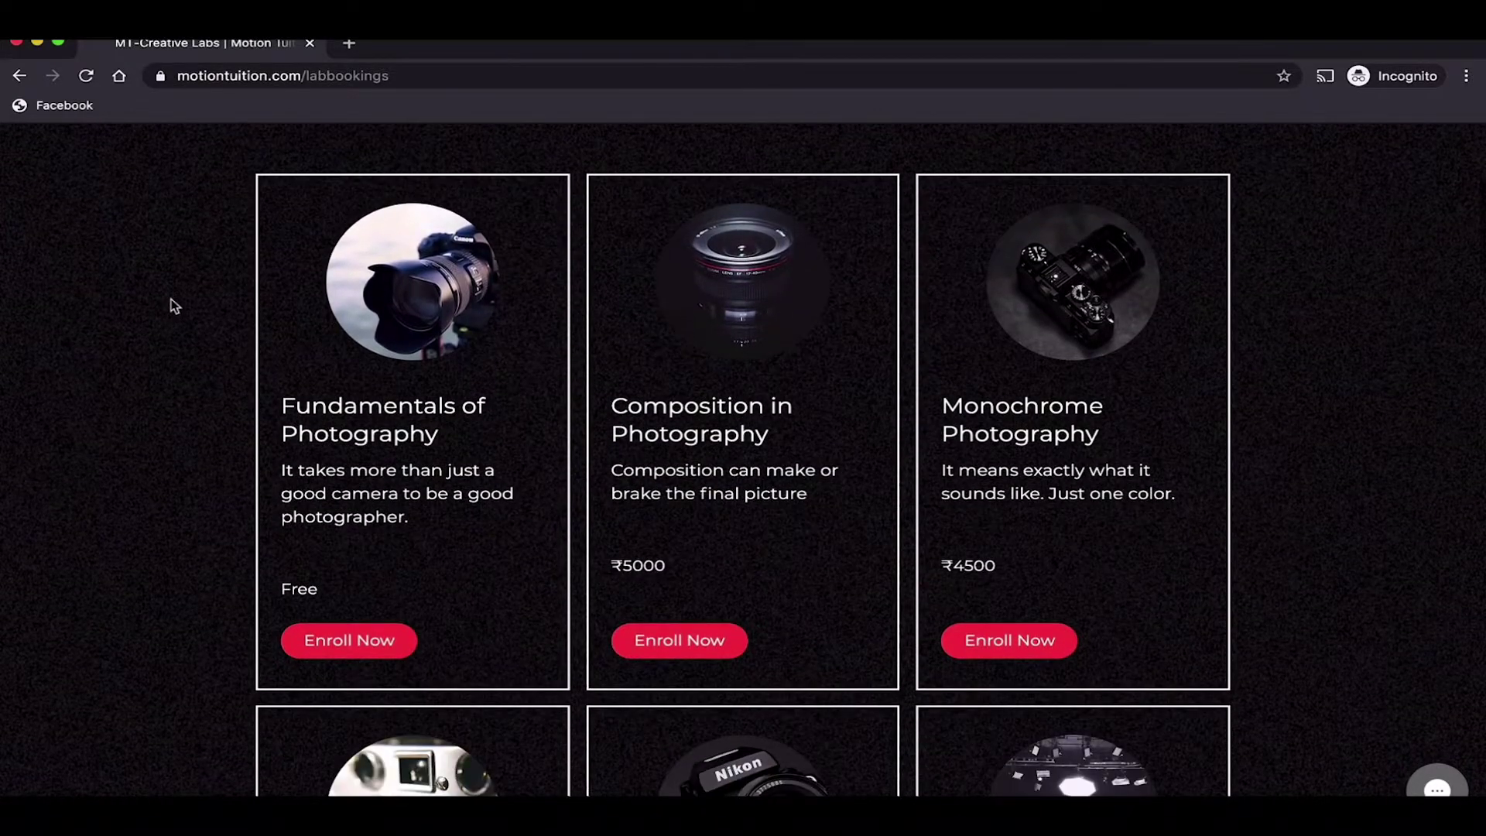
pyautogui.scroll(-10, 174, 305)
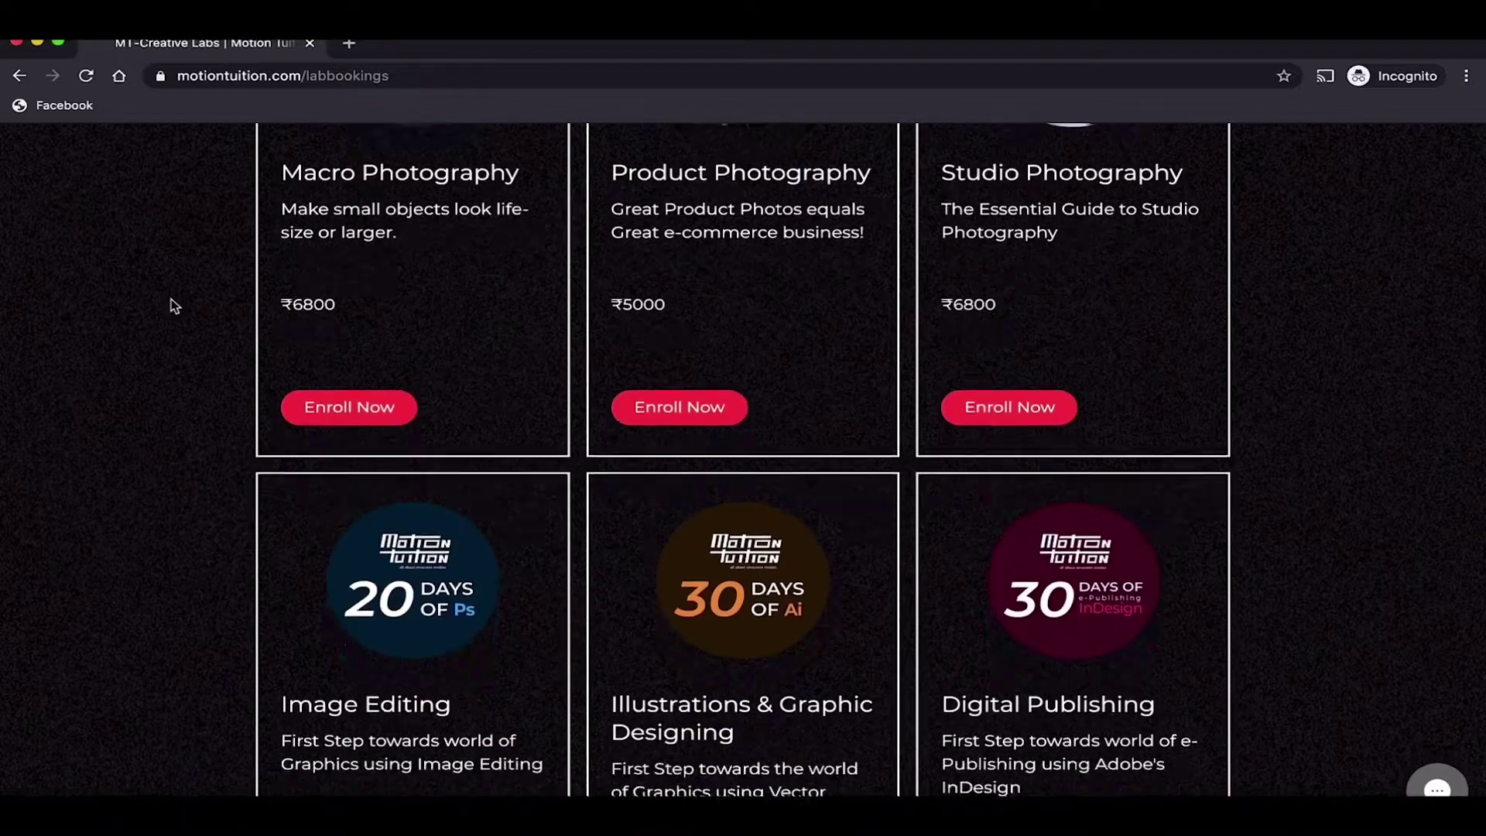
pyautogui.scroll(-10, 175, 305)
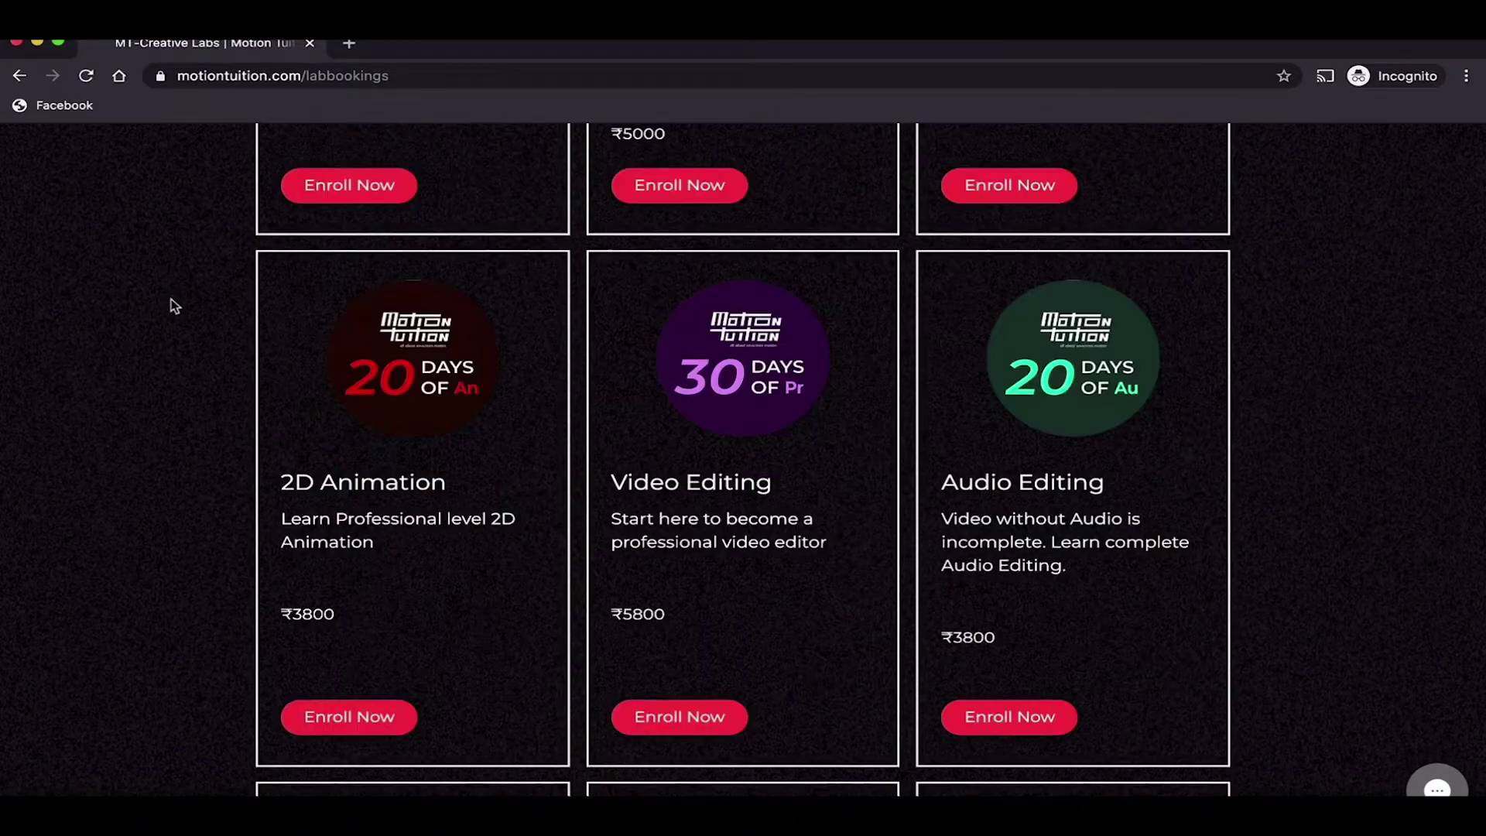
pyautogui.scroll(-10, 175, 305)
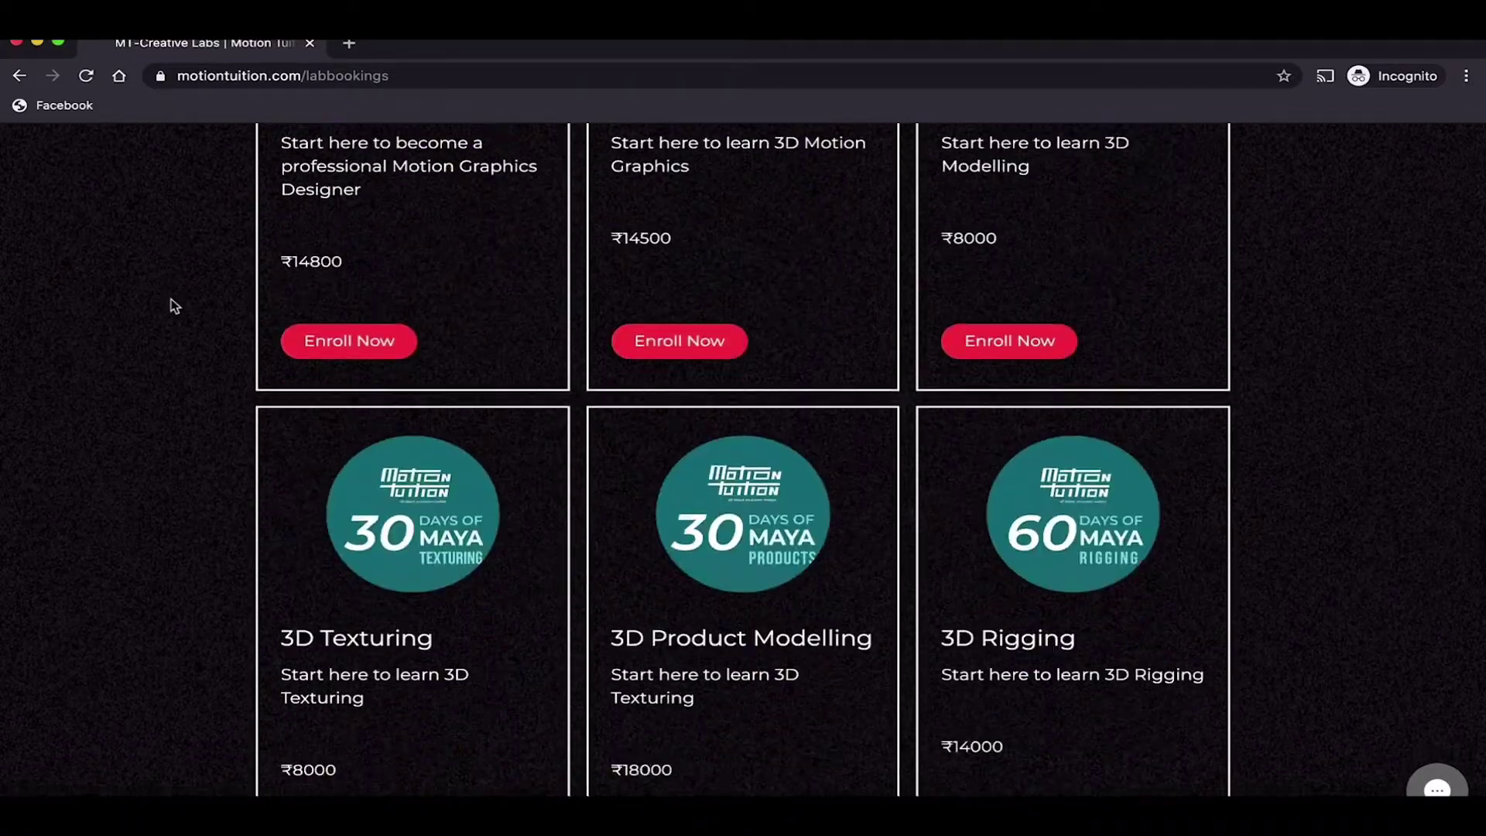
pyautogui.scroll(-8, 175, 305)
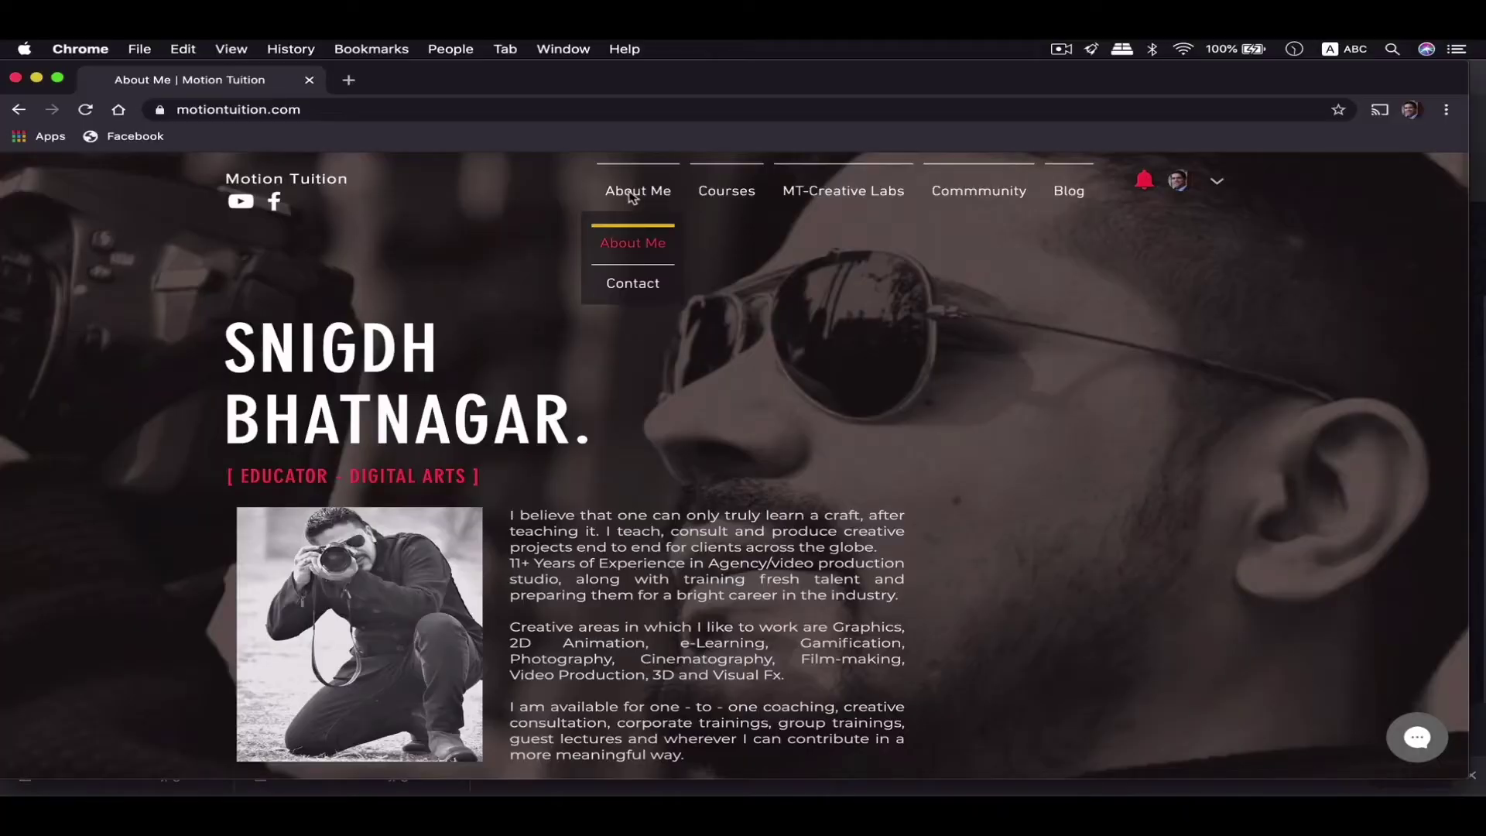
# Step: Open the website's Contact page and look over the contact form
pyautogui.click(654, 293)
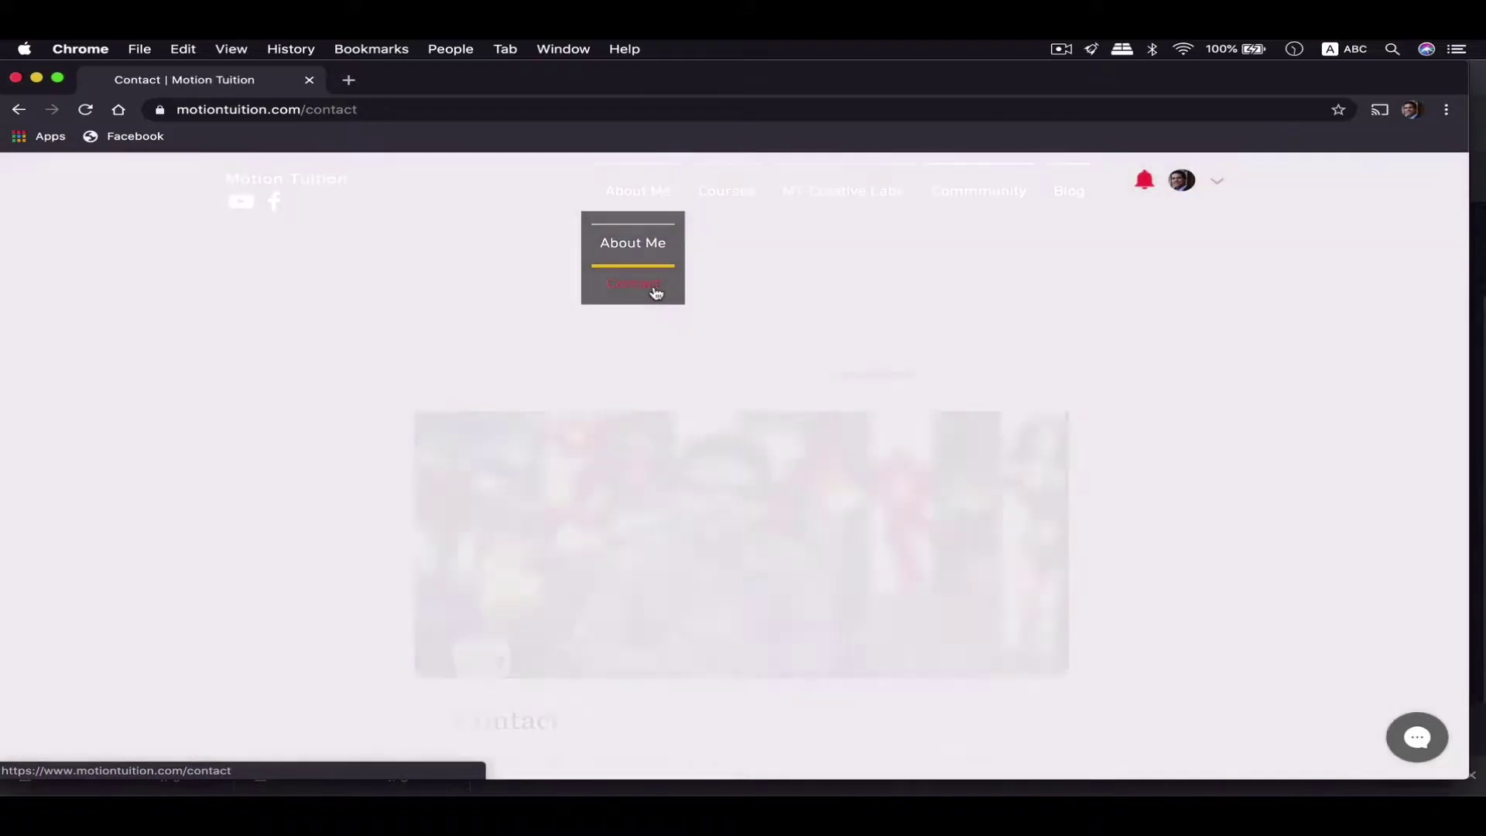
pyautogui.scroll(-3, 1006, 368)
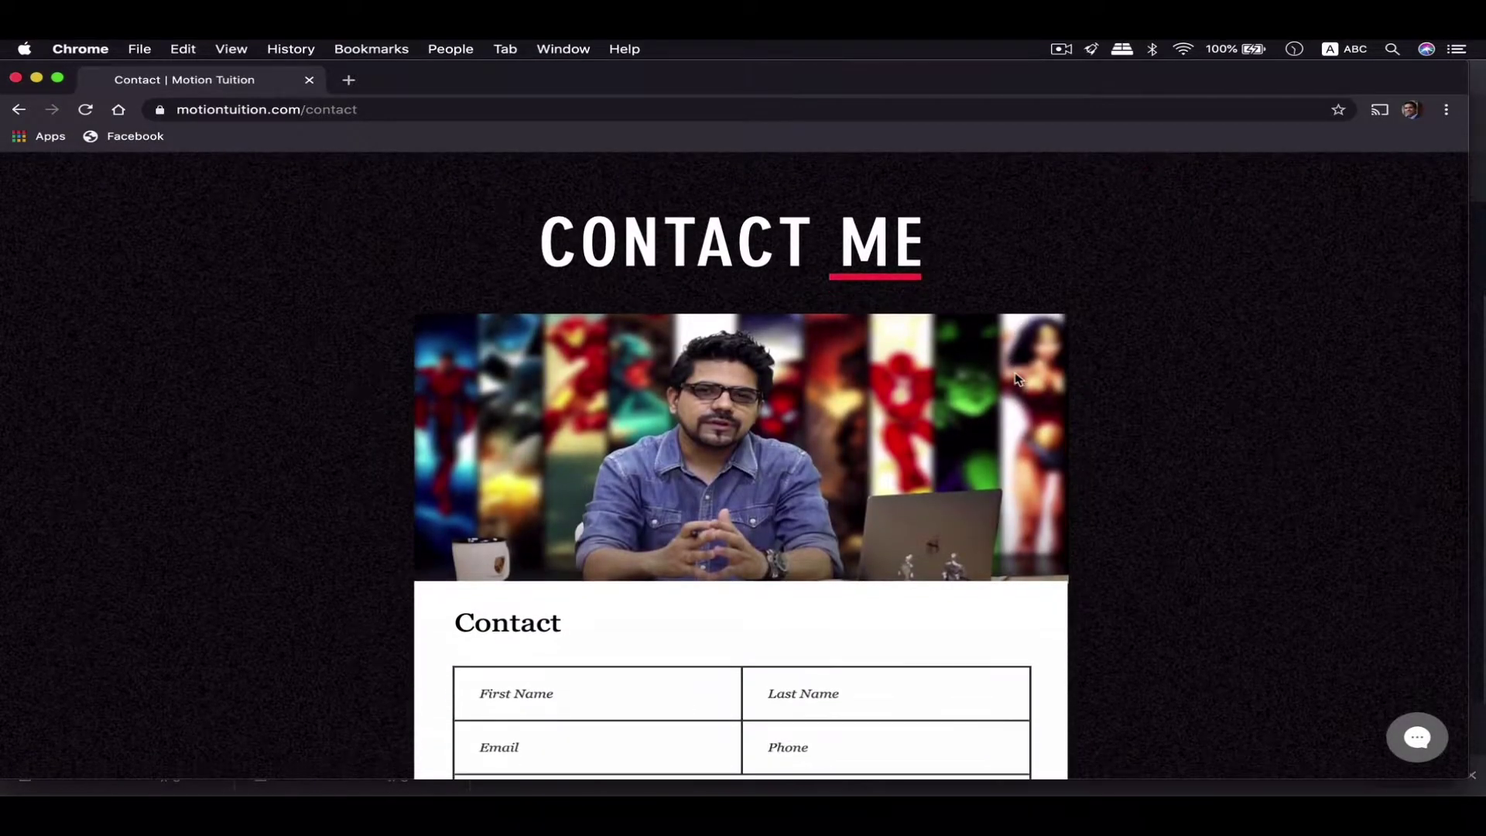
pyautogui.scroll(-2, 1015, 378)
pyautogui.scroll(2, 724, 492)
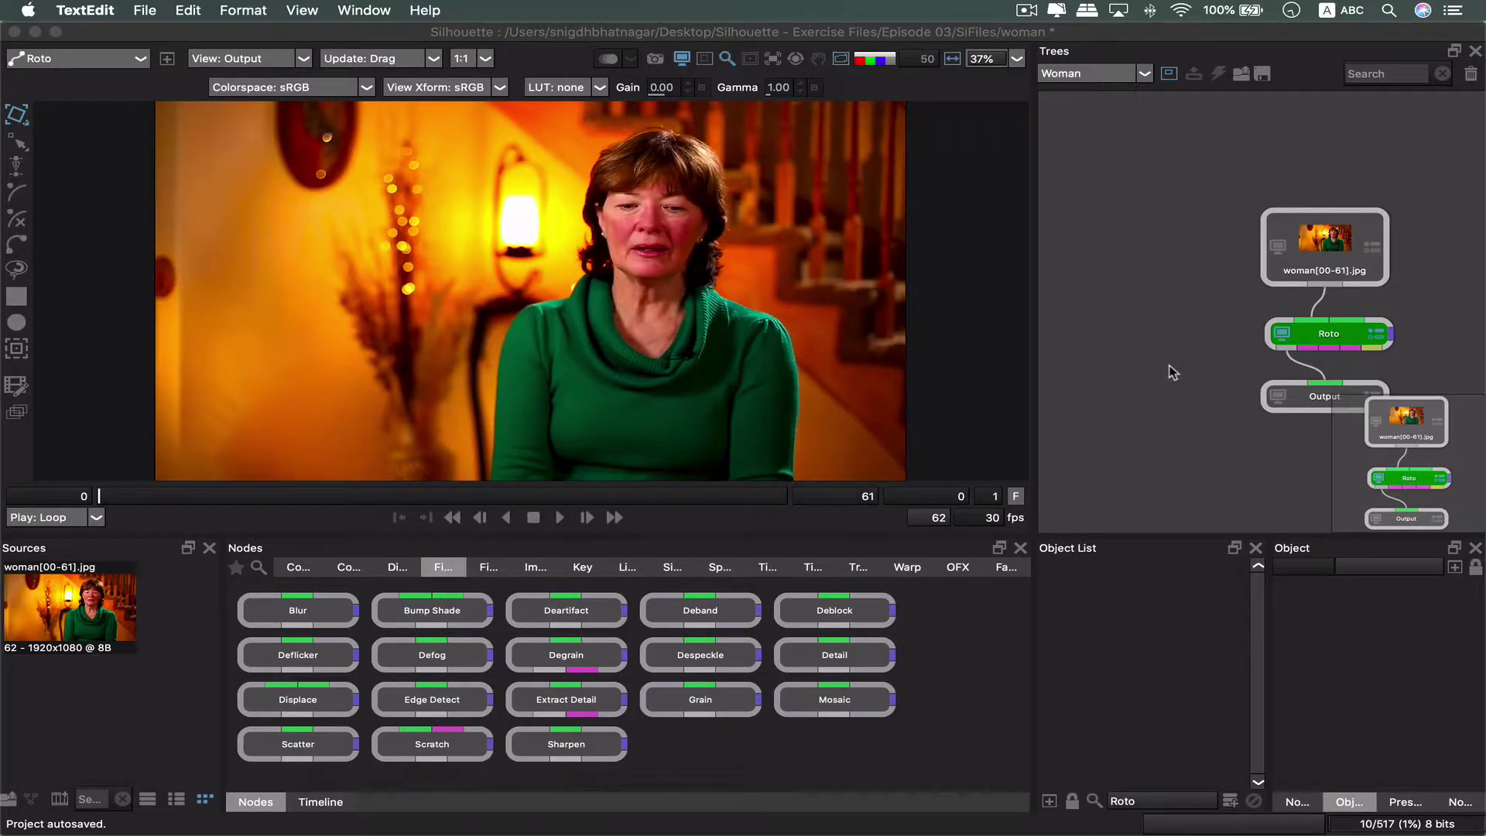
# Step: Browse the node categories, search the nodes for "roto", and clear the search
pyautogui.moveTo(1177, 365); pyautogui.dragTo(1087, 337)
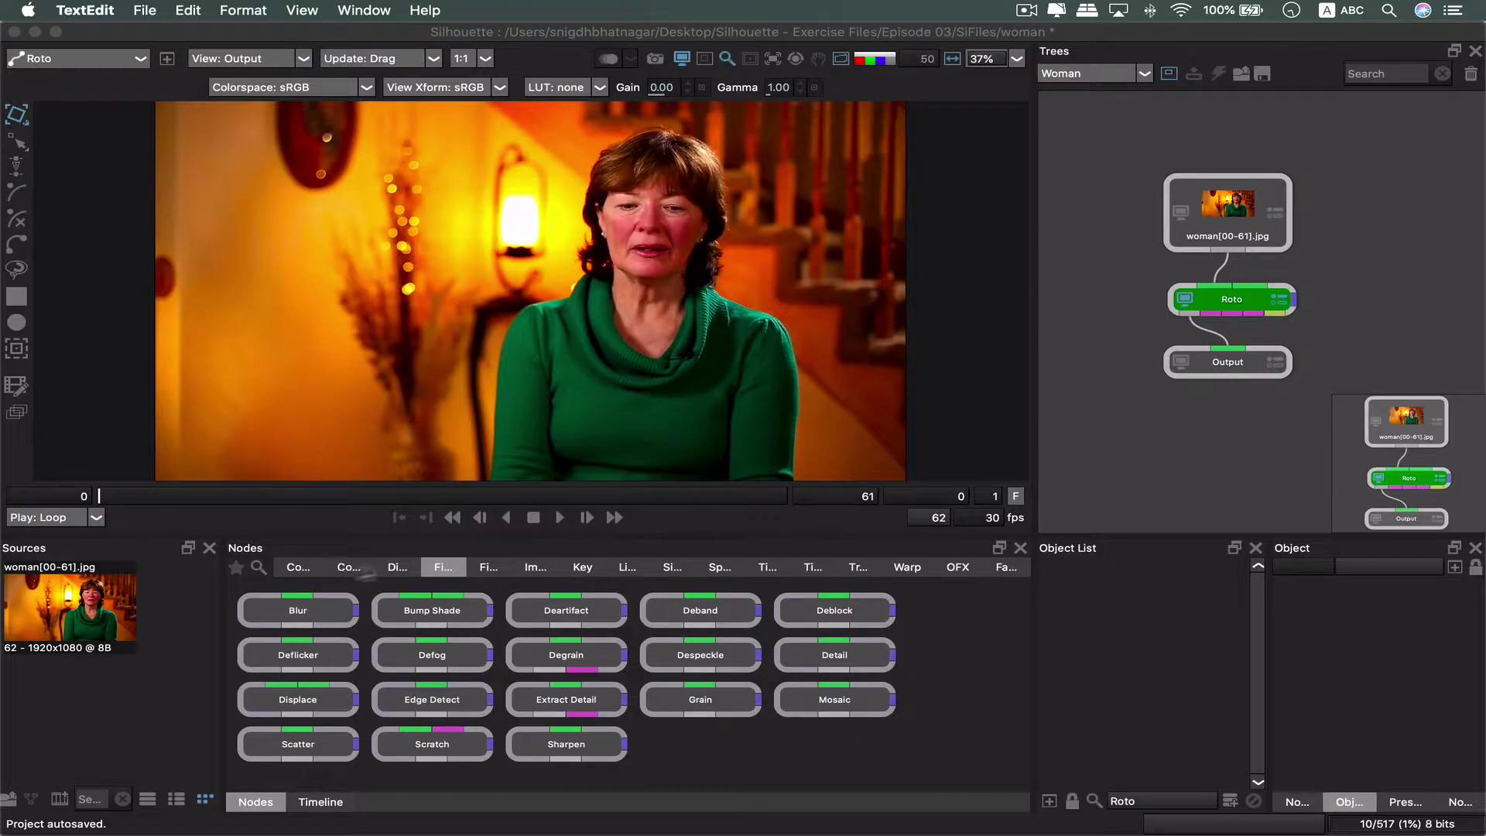
pyautogui.click(348, 573)
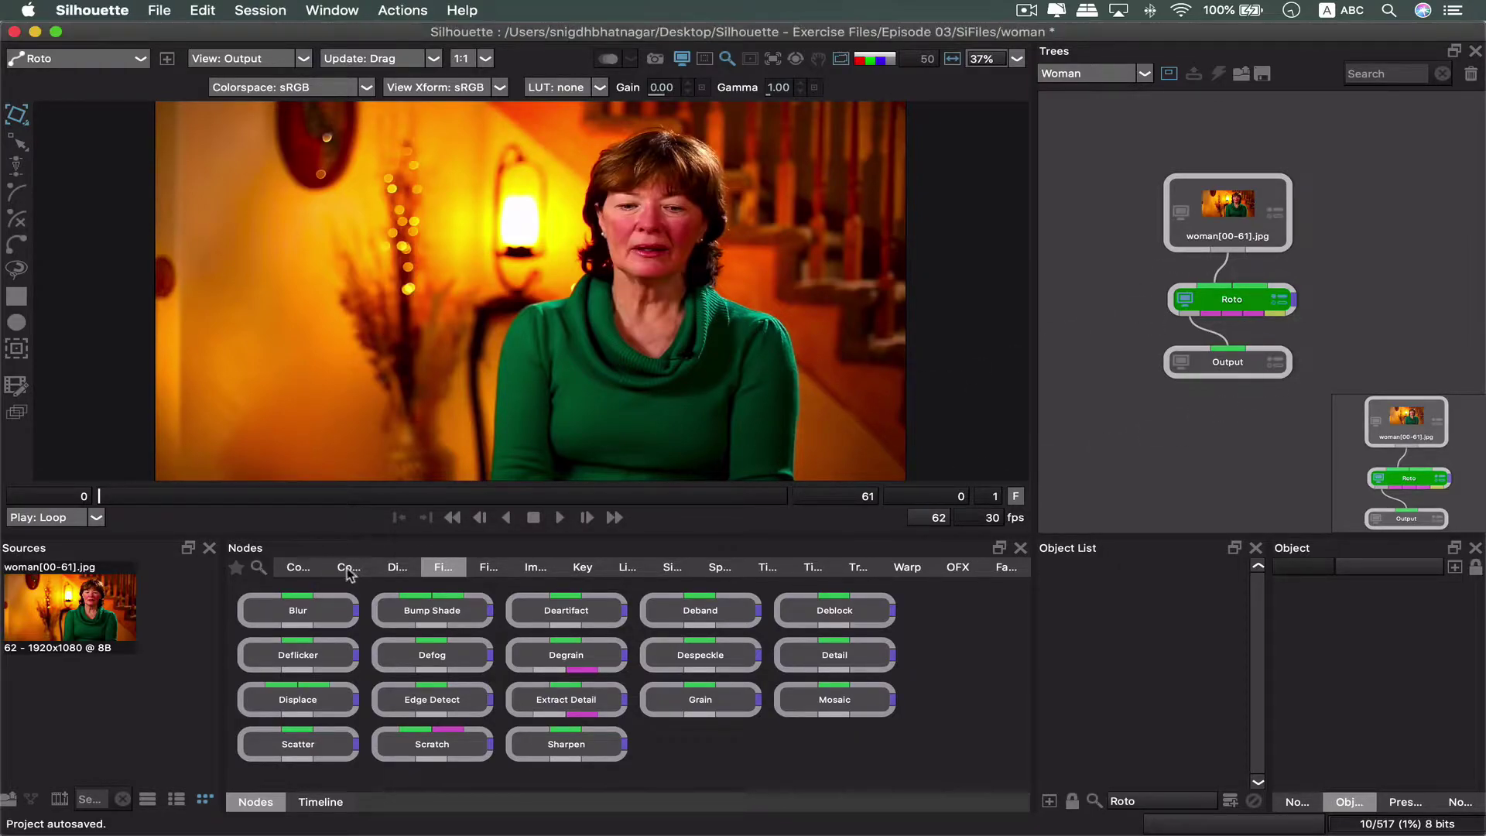
pyautogui.click(348, 571)
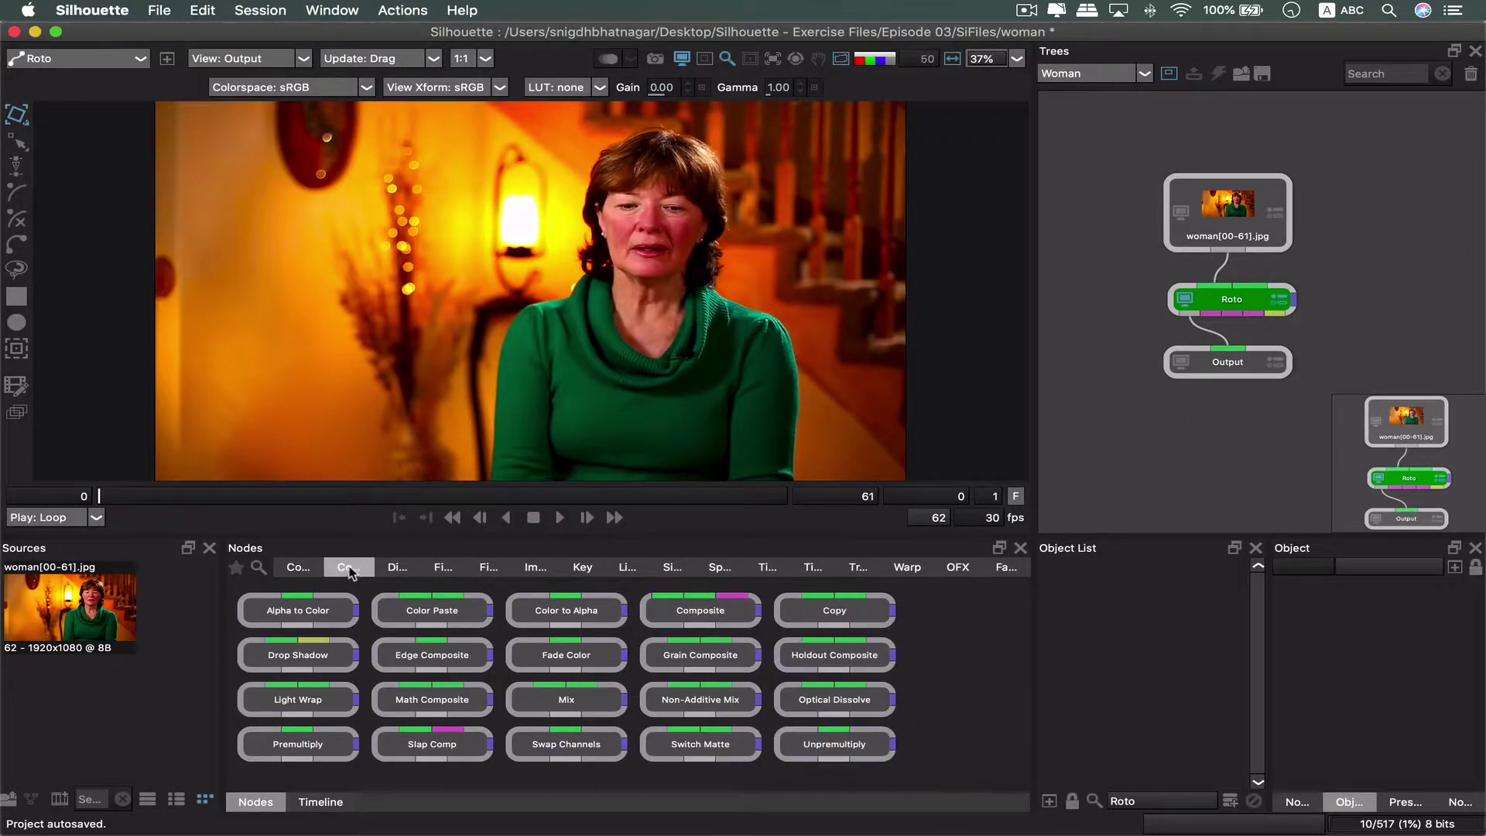
pyautogui.click(294, 570)
pyautogui.click(259, 569)
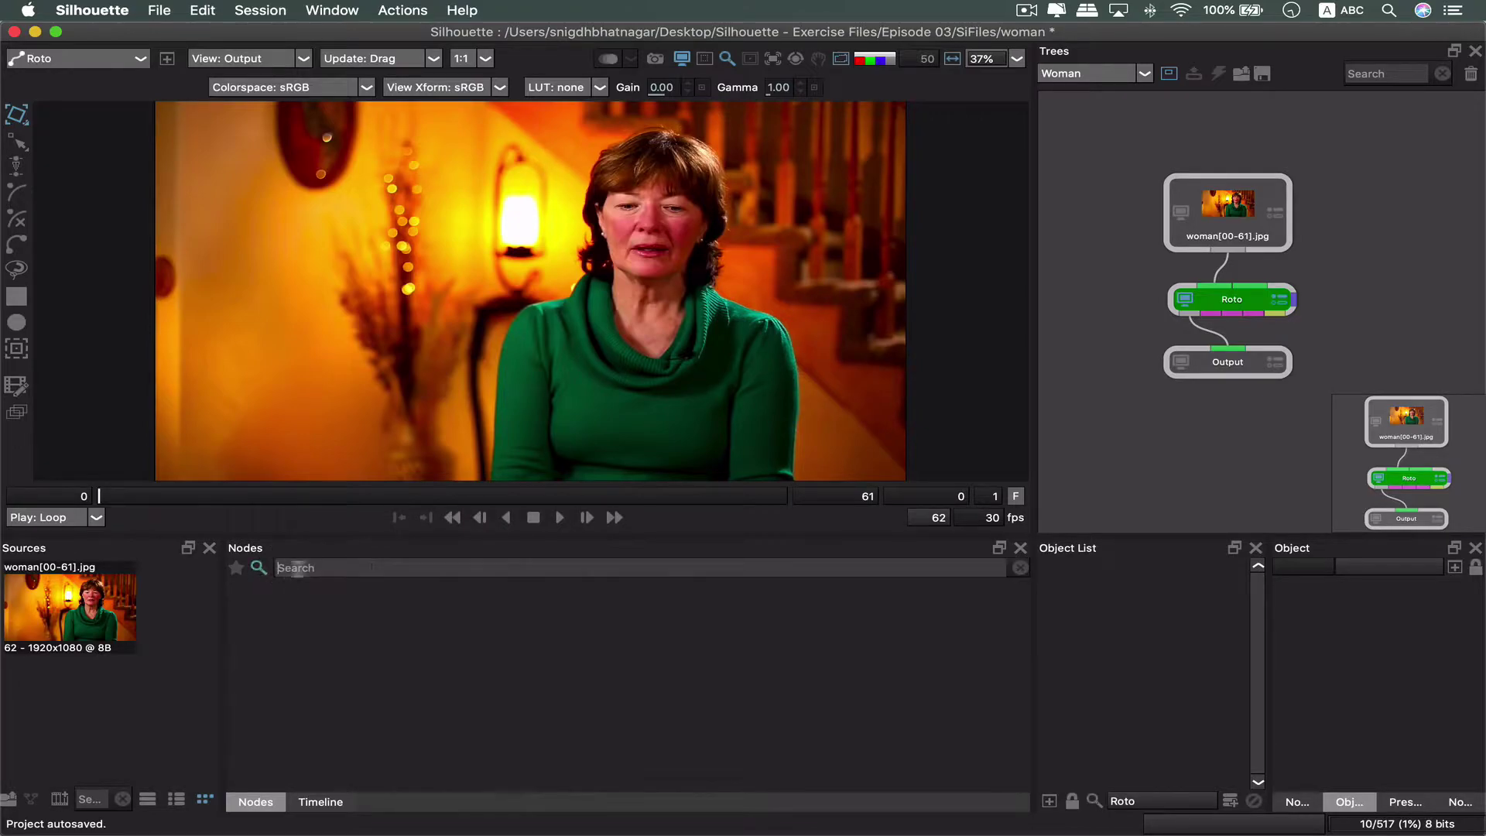
pyautogui.write('roto')
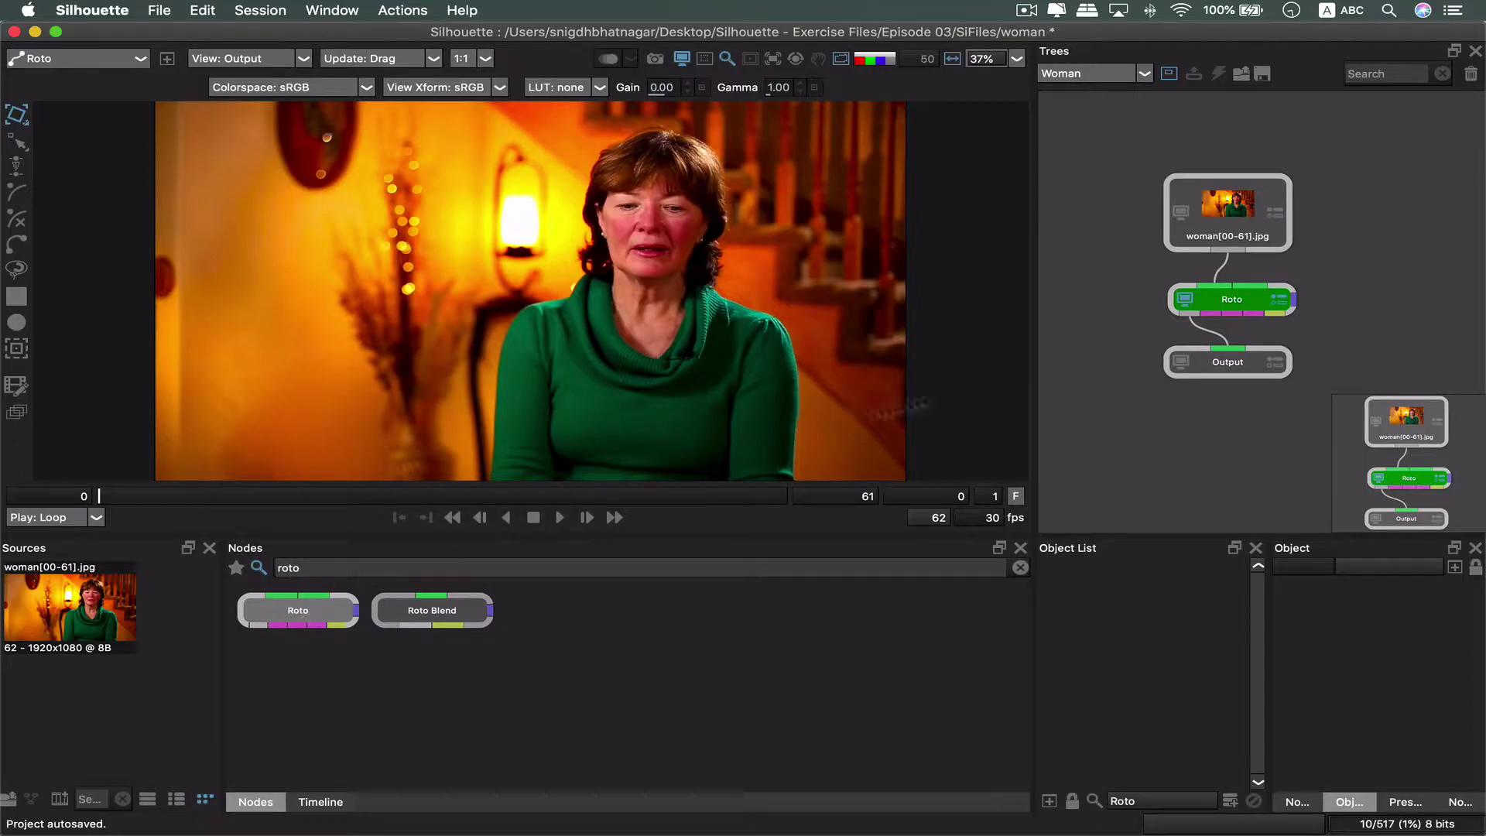
pyautogui.click(1021, 568)
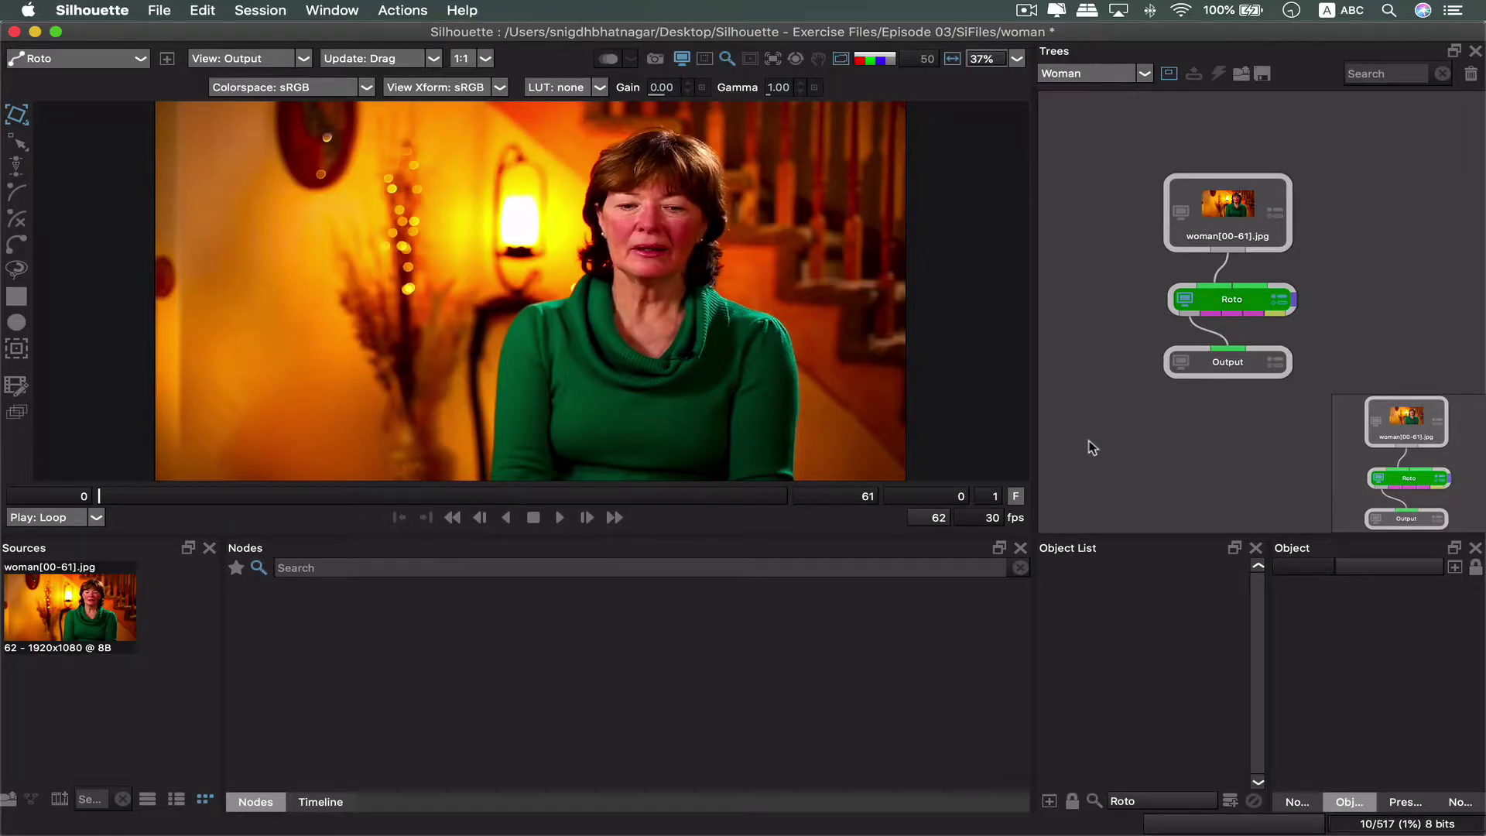
# Step: Switch the node tree to No Session and start a new session from the woman[00-61].jpg source
pyautogui.click(1118, 78)
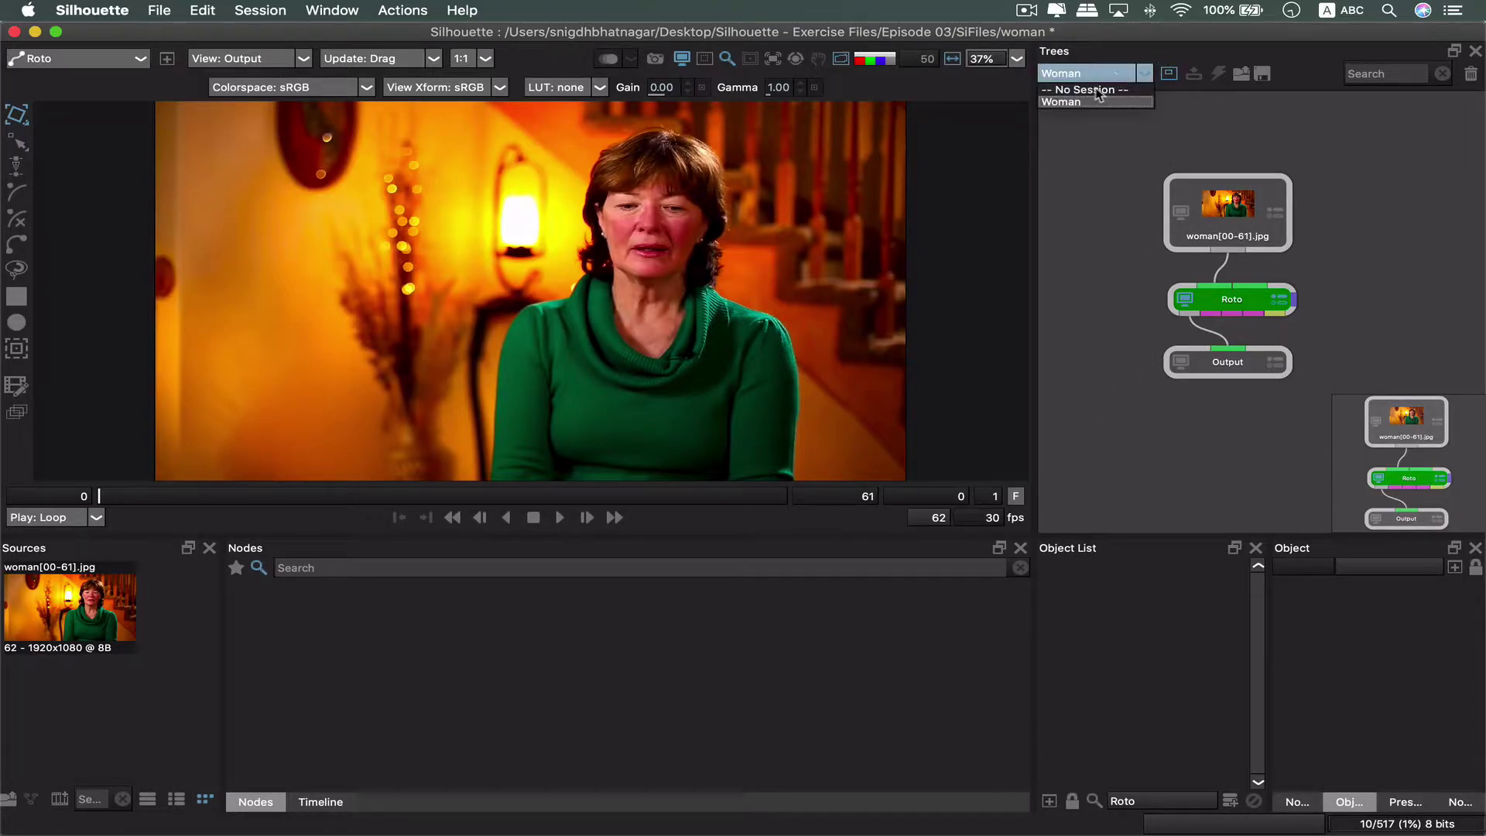
pyautogui.click(1091, 90)
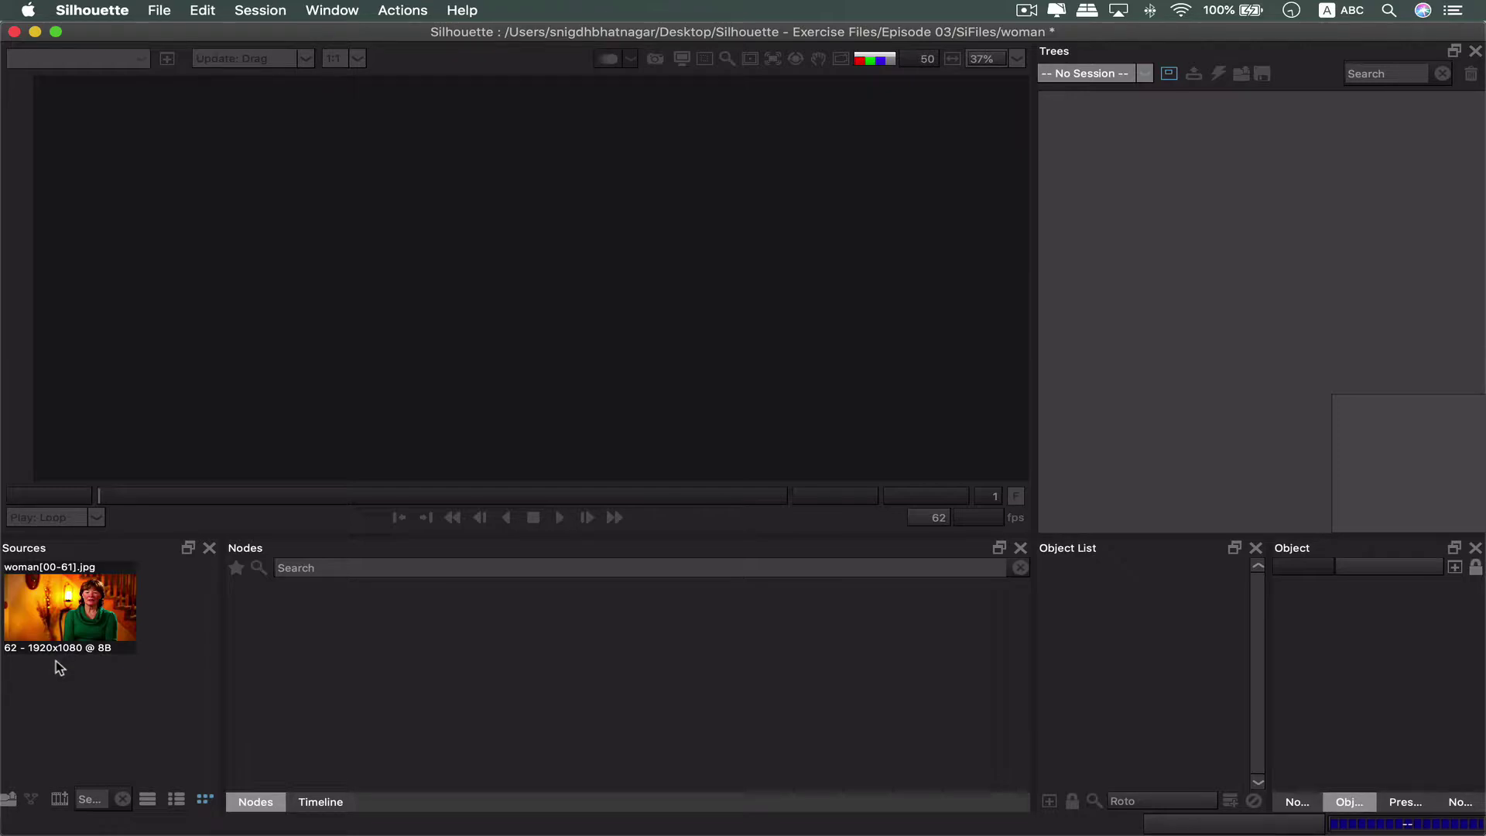
pyautogui.click(53, 603)
pyautogui.moveTo(53, 603); pyautogui.dragTo(1132, 284)
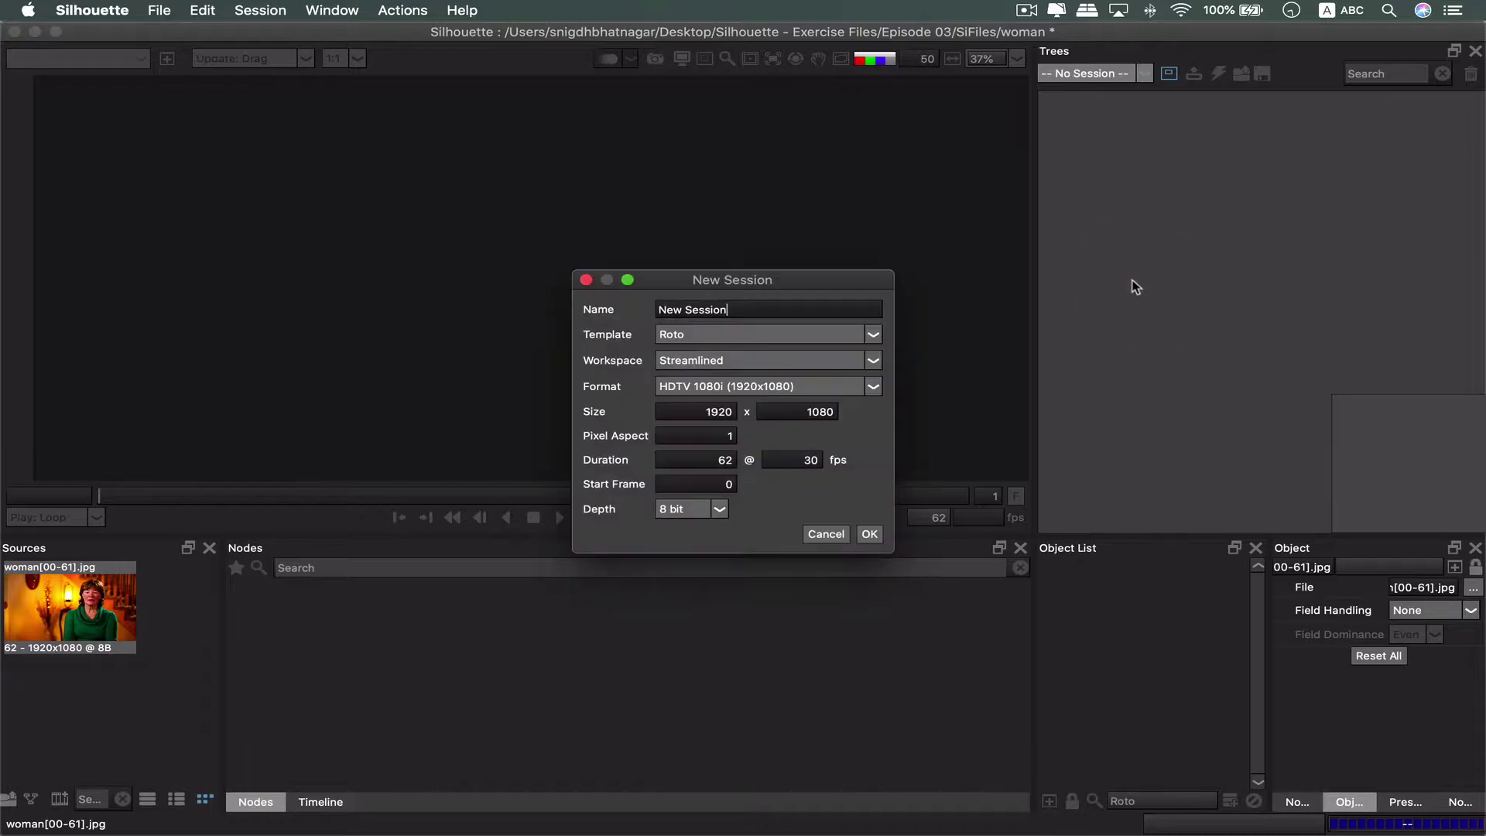
# Step: Create the session with the name Test, the Roto template and the Default workspace
pyautogui.moveTo(706, 285); pyautogui.dragTo(511, 201)
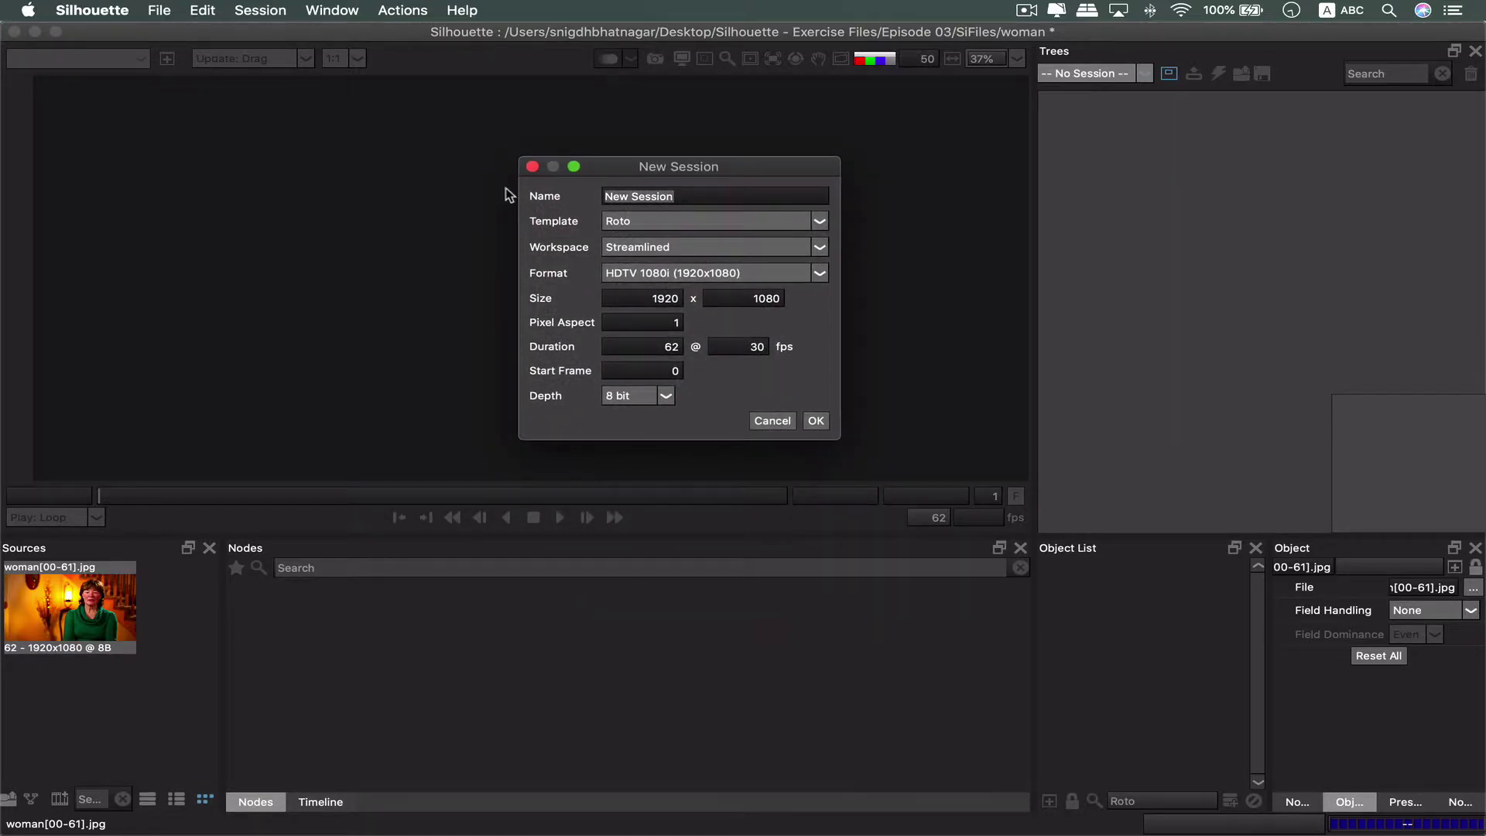
pyautogui.write('Test')
pyautogui.click(671, 225)
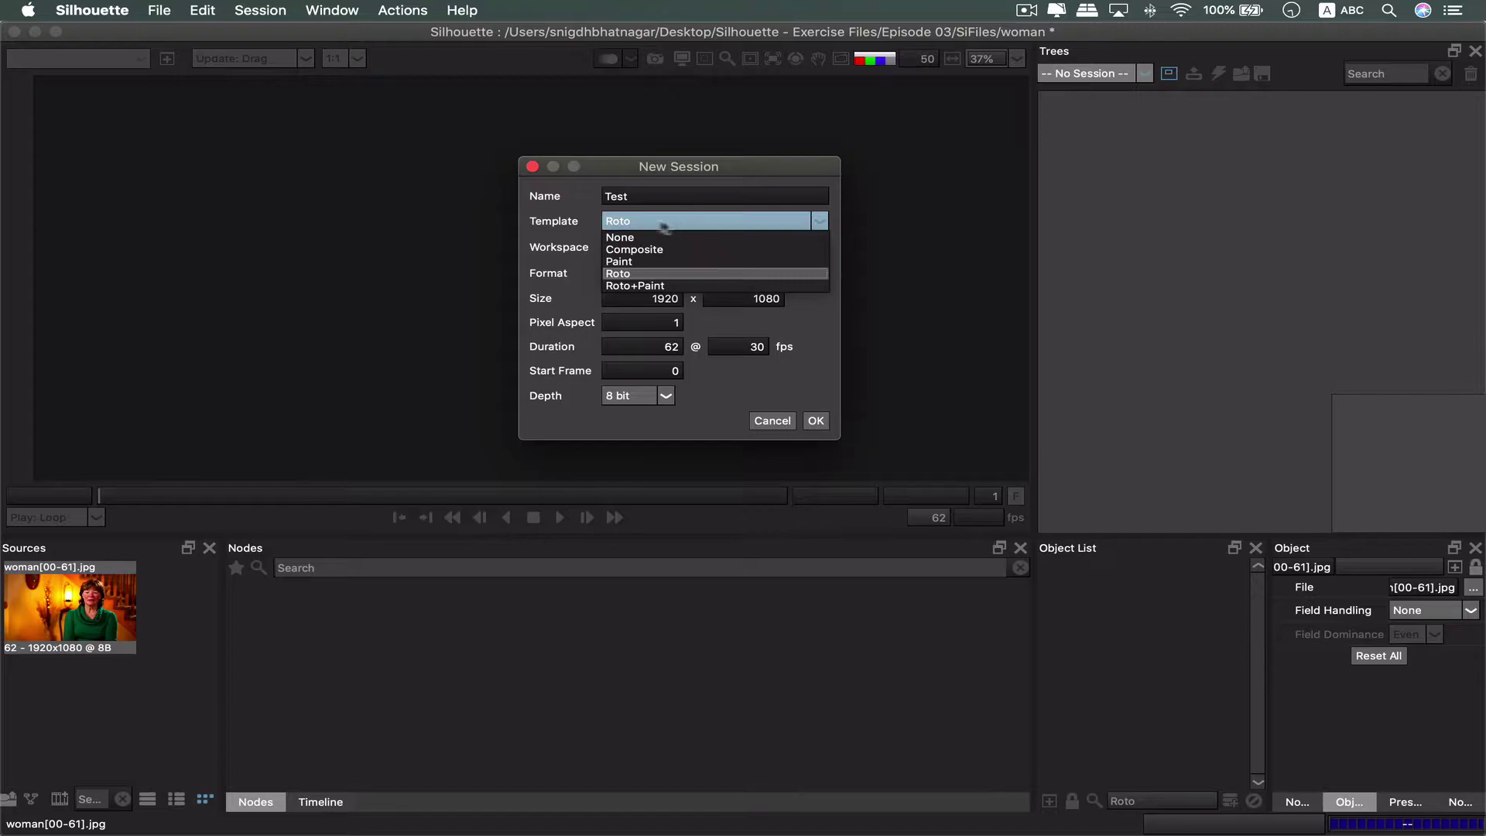
pyautogui.click(644, 276)
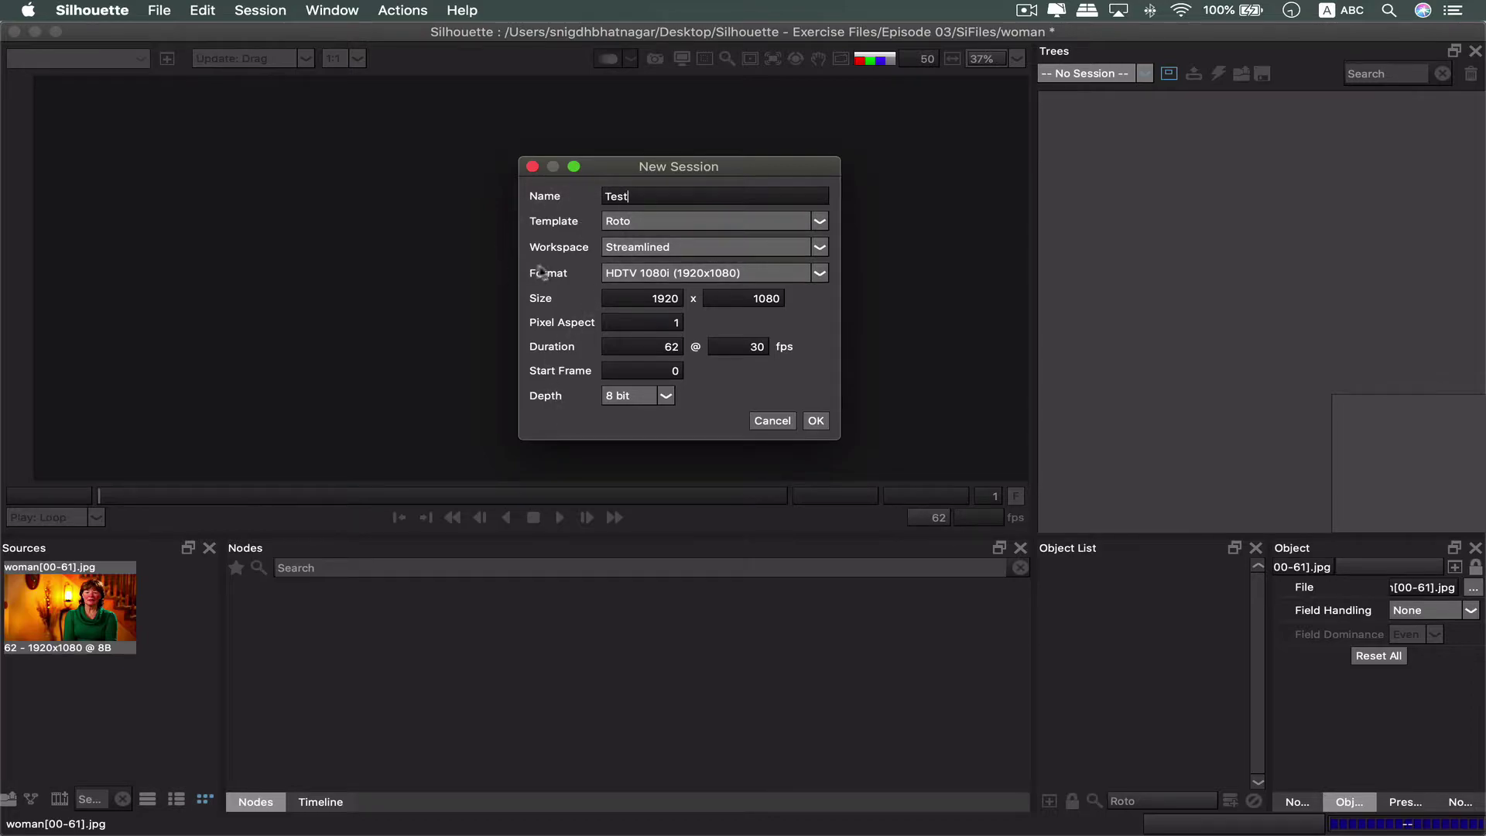
pyautogui.click(659, 249)
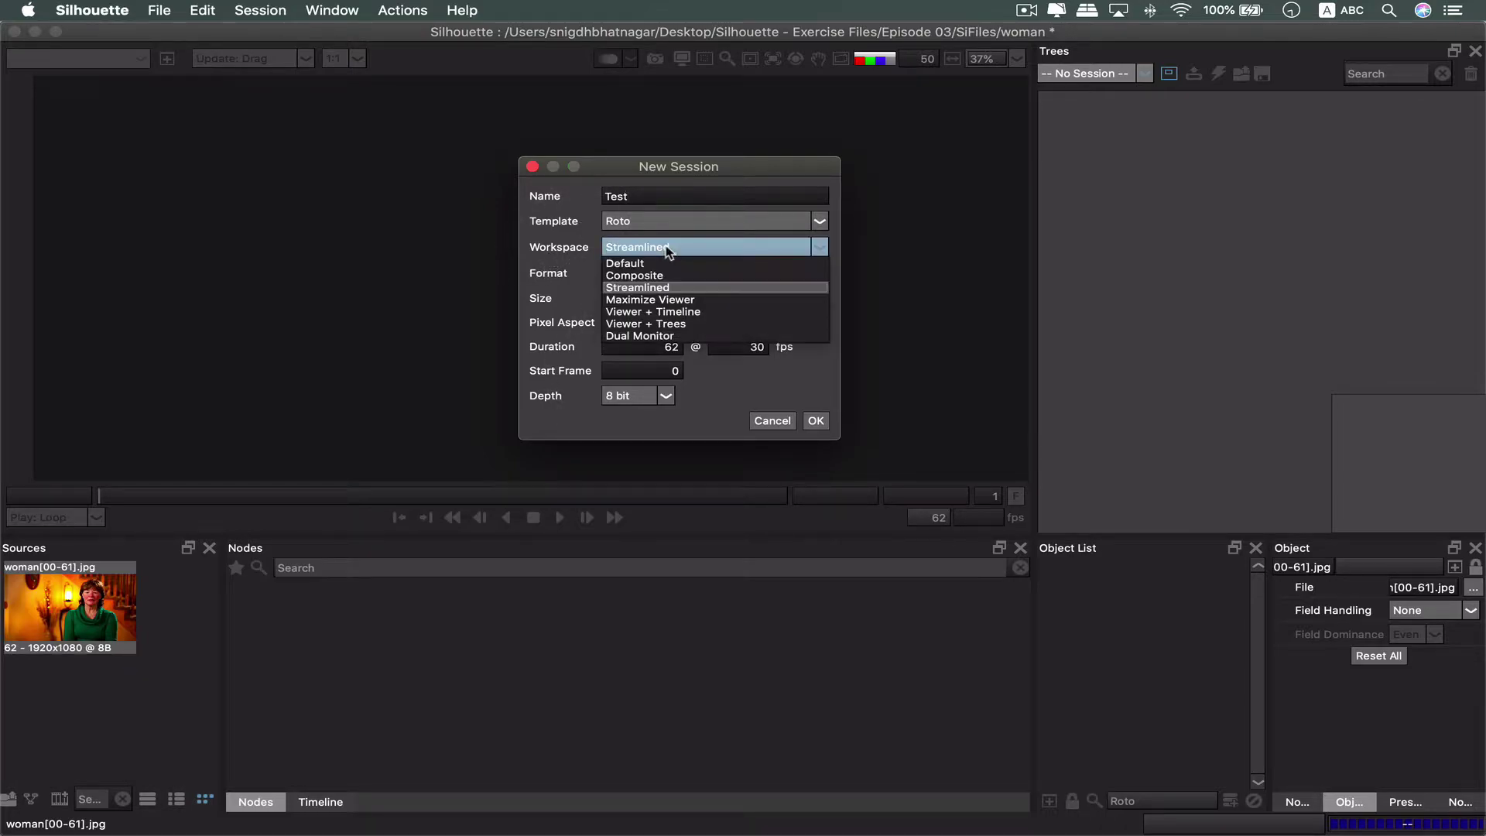
pyautogui.click(657, 264)
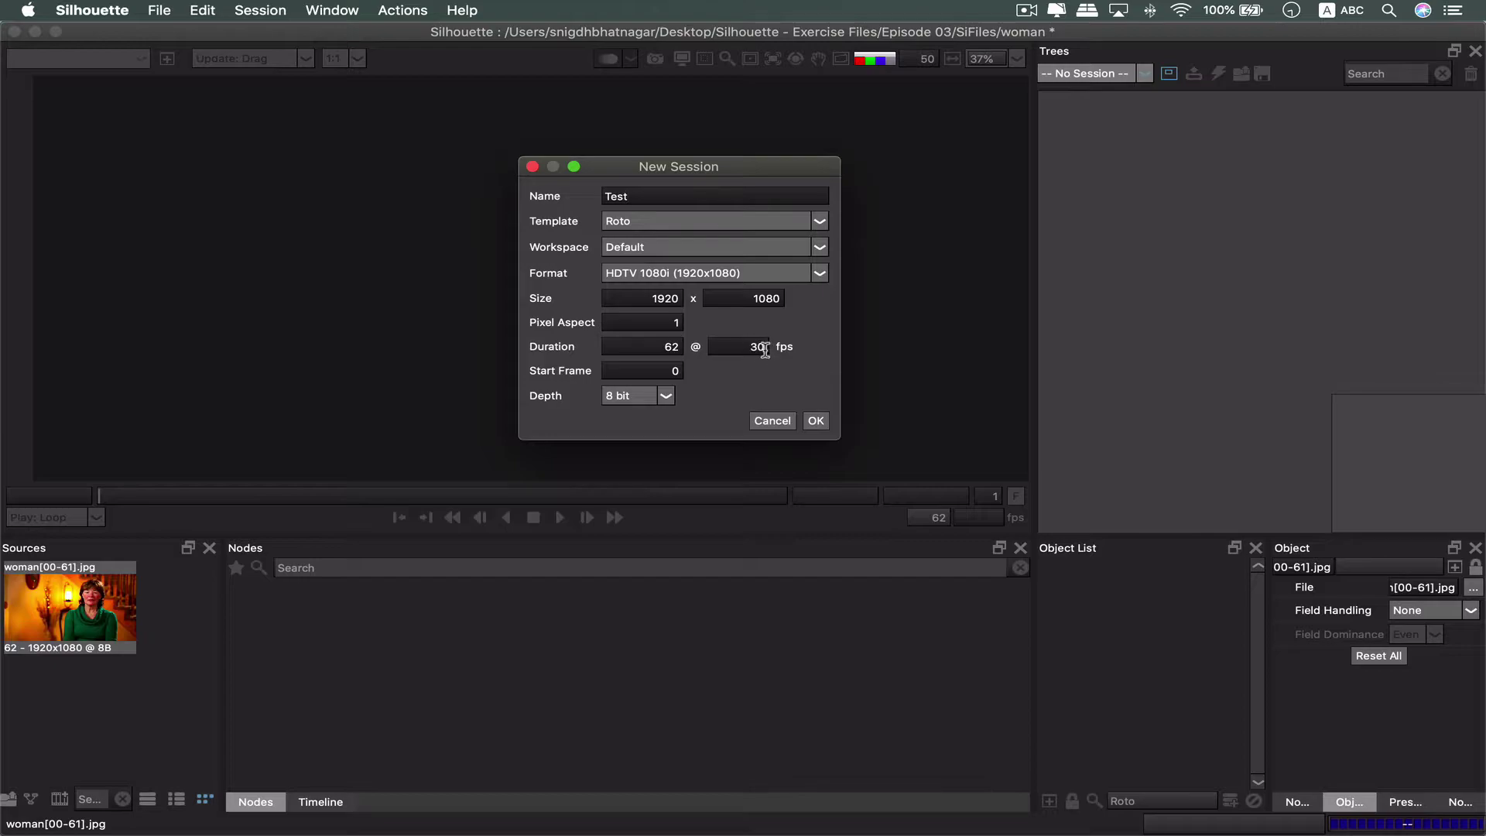
pyautogui.click(817, 420)
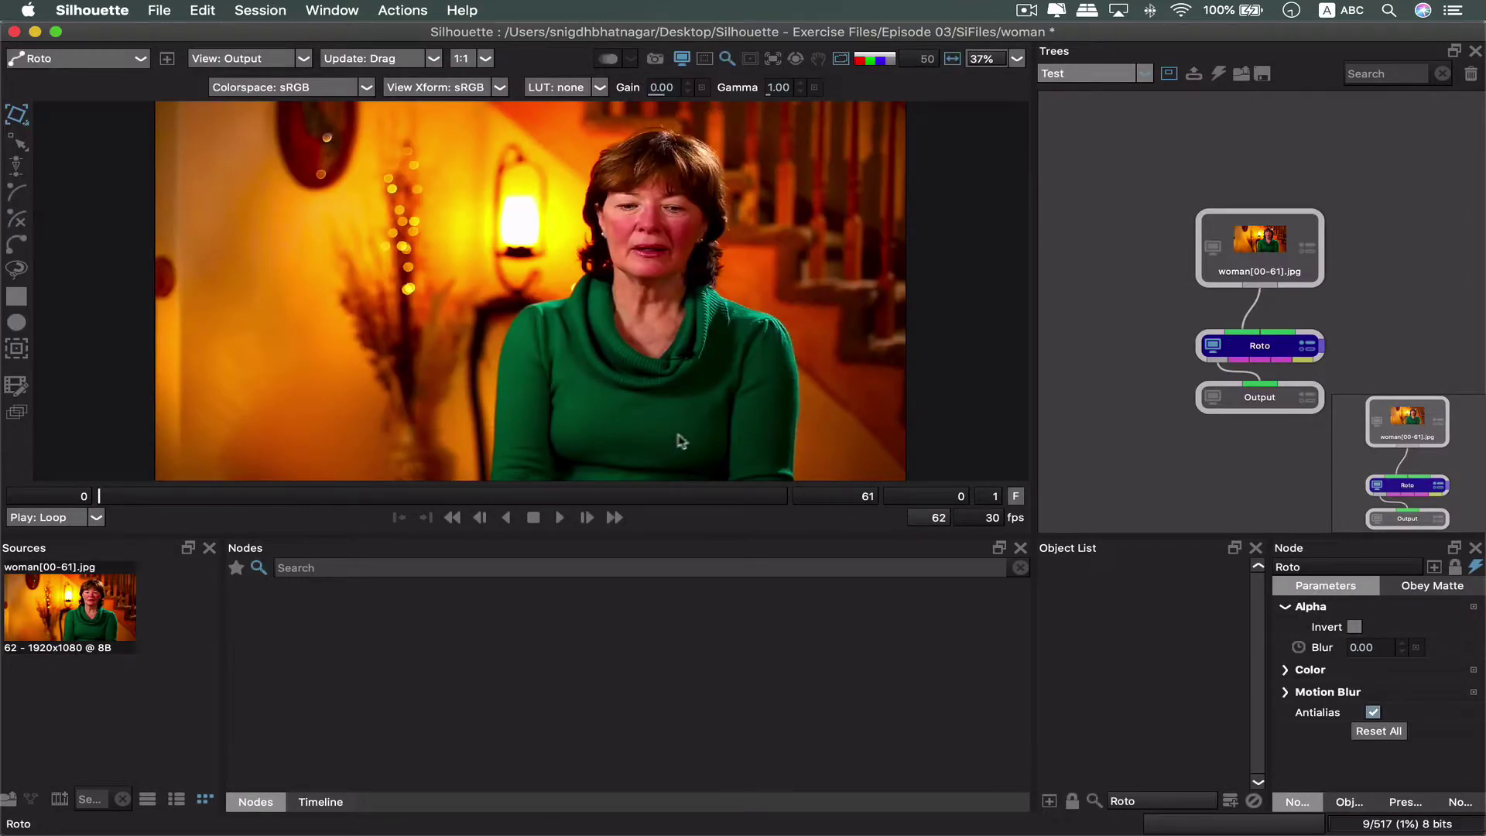
# Step: View the parameters of the woman[00-61].jpg source node and of the Output node
pyautogui.moveTo(1138, 350); pyautogui.dragTo(1065, 295)
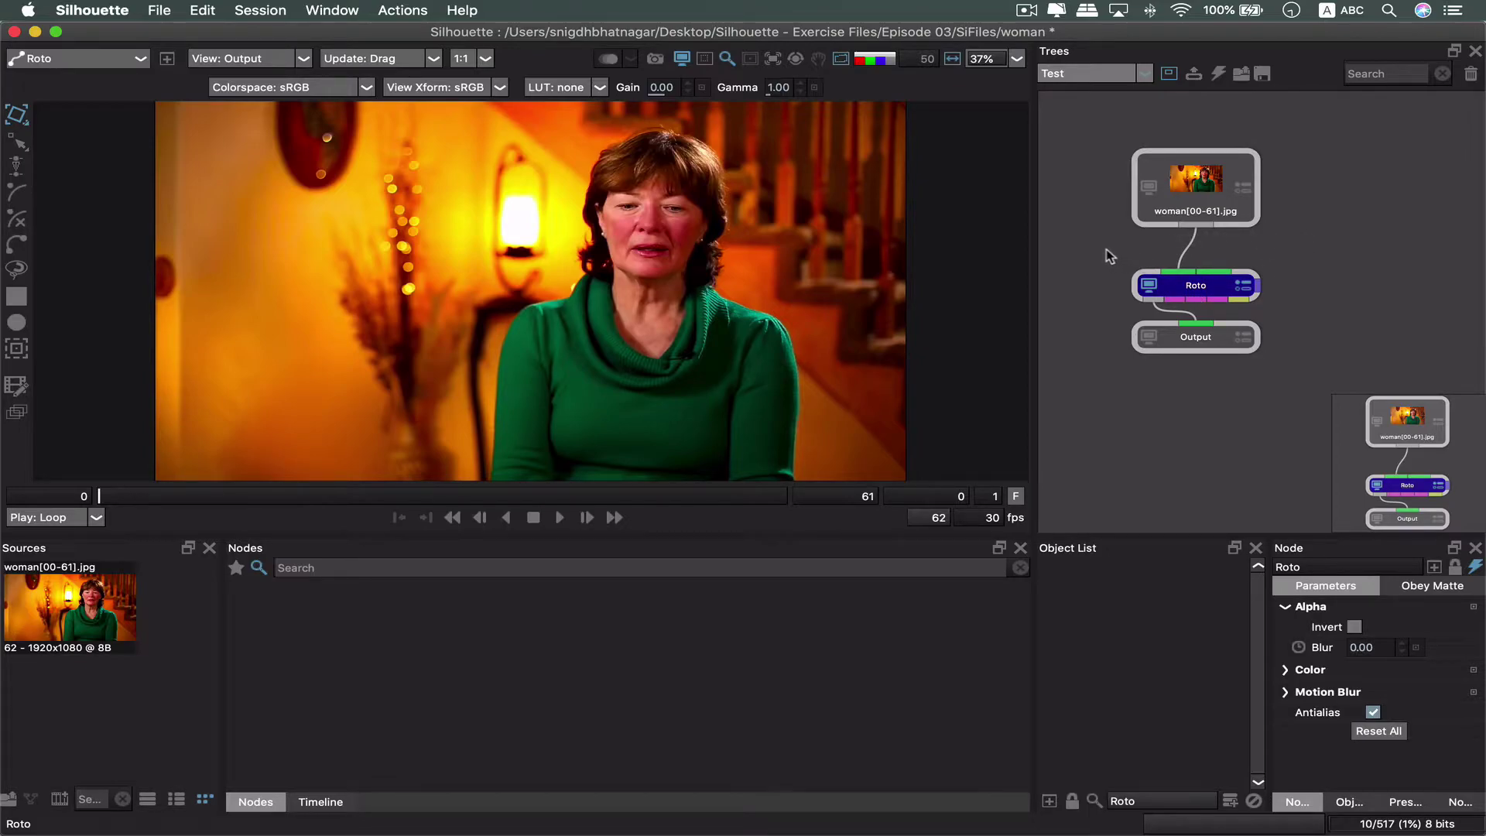
pyautogui.click(1335, 265)
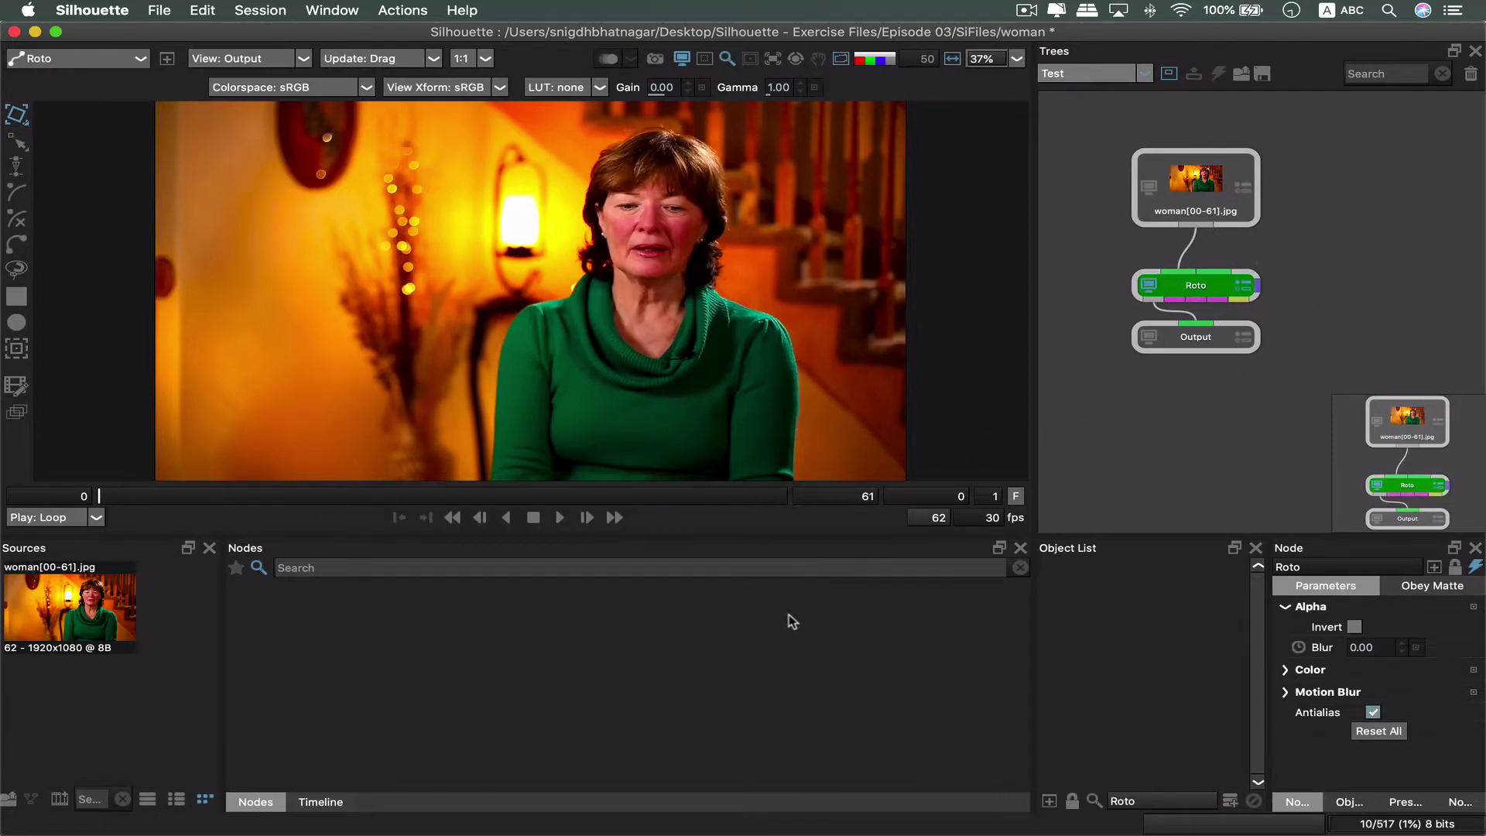
pyautogui.click(1206, 184)
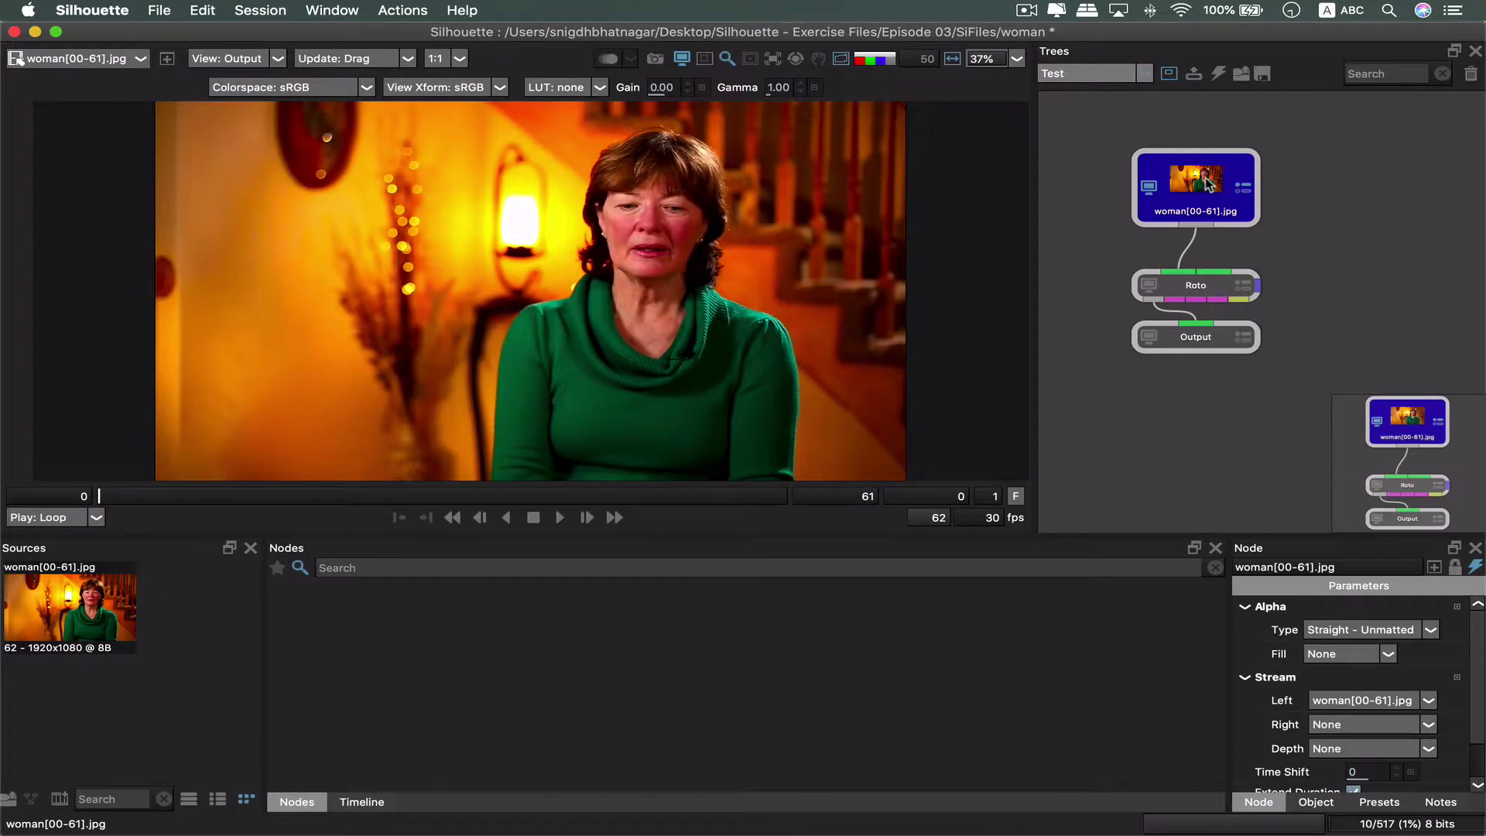
pyautogui.click(1196, 339)
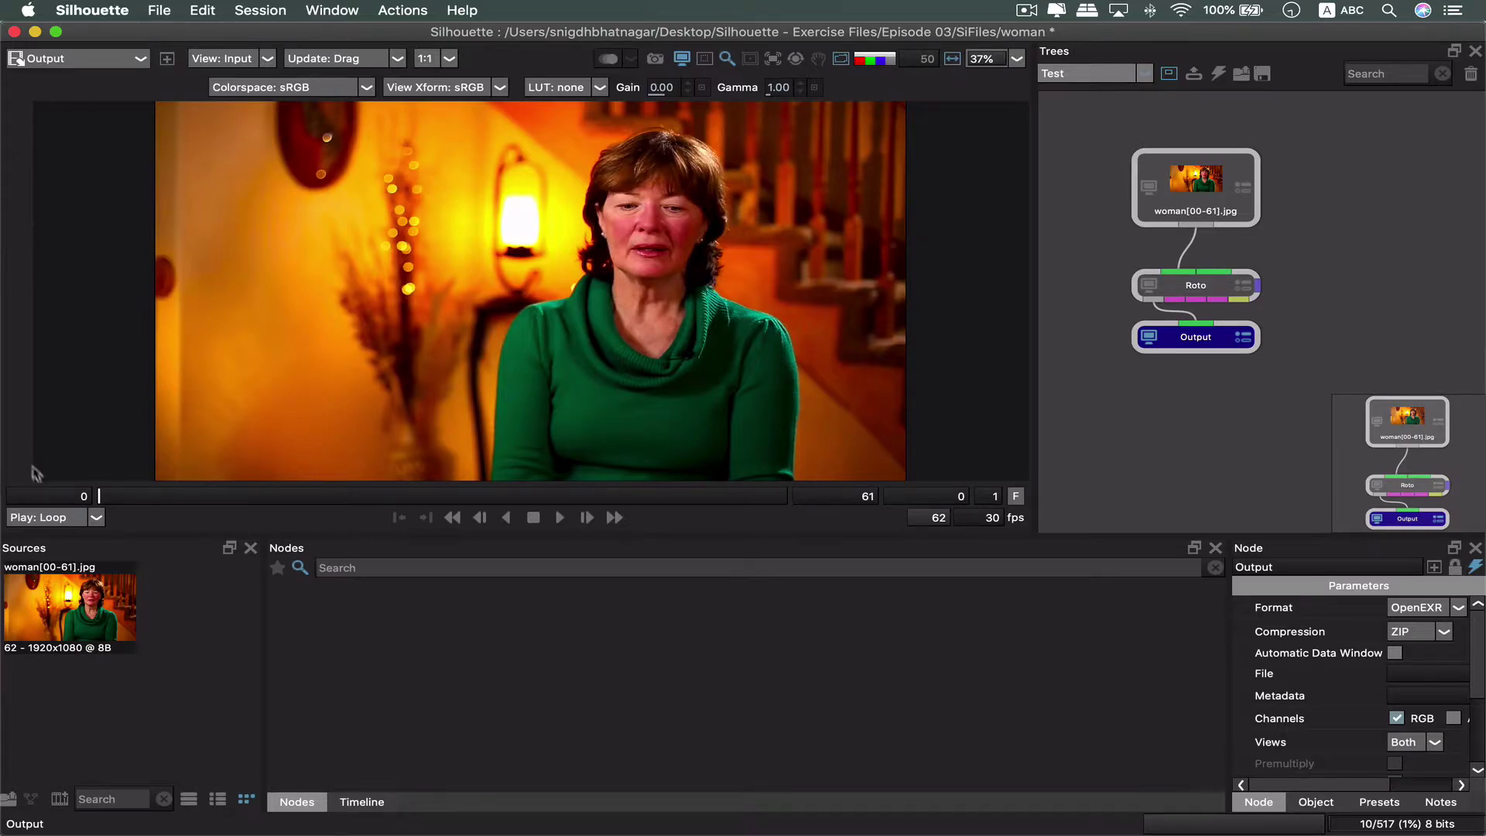
# Step: In the Roto node, draw a square shape around the woman's torso and a circle shape around her head
pyautogui.click(1196, 288)
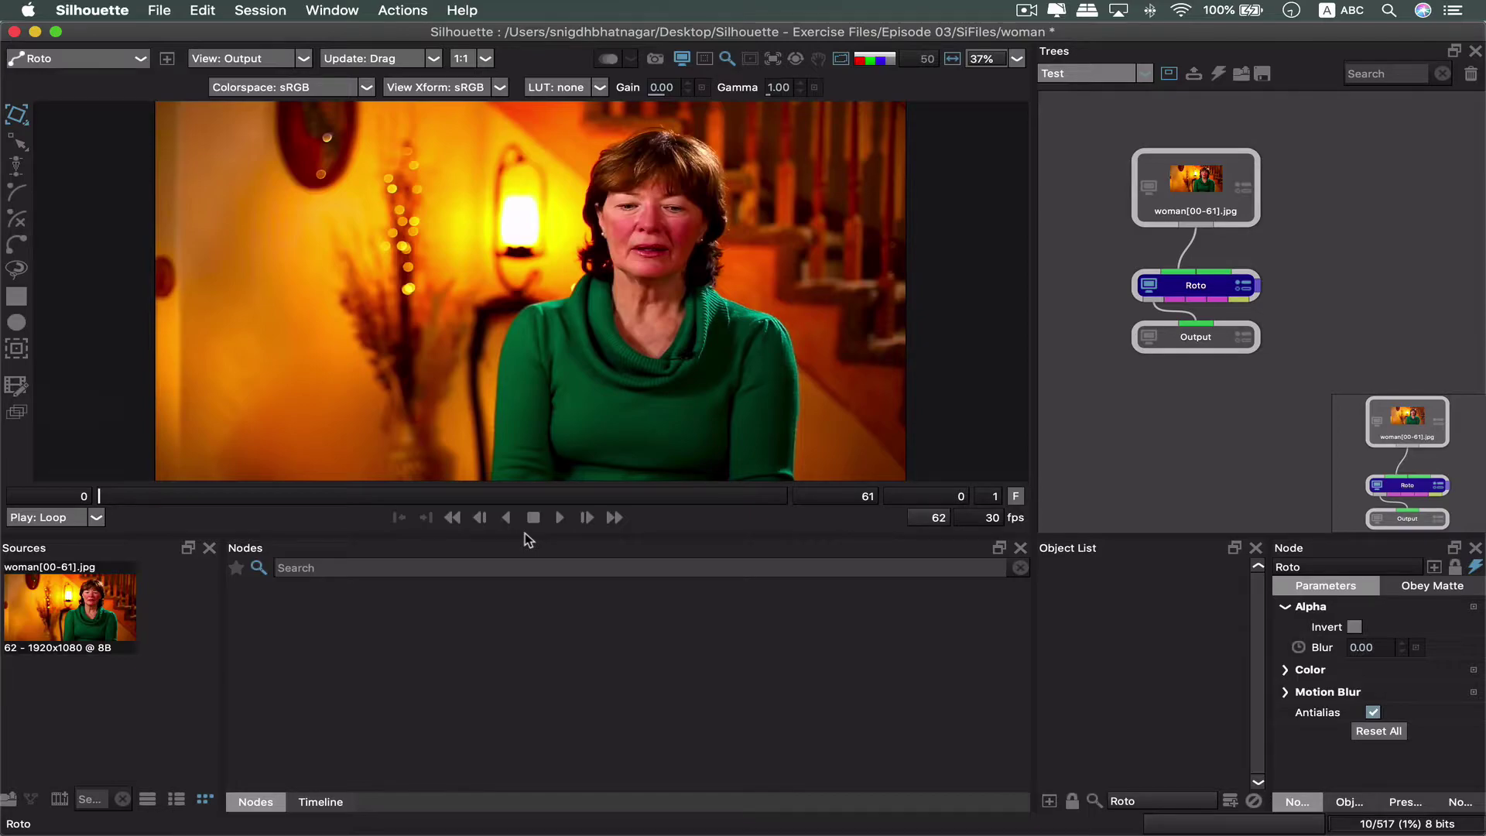
pyautogui.press('super+Tab')
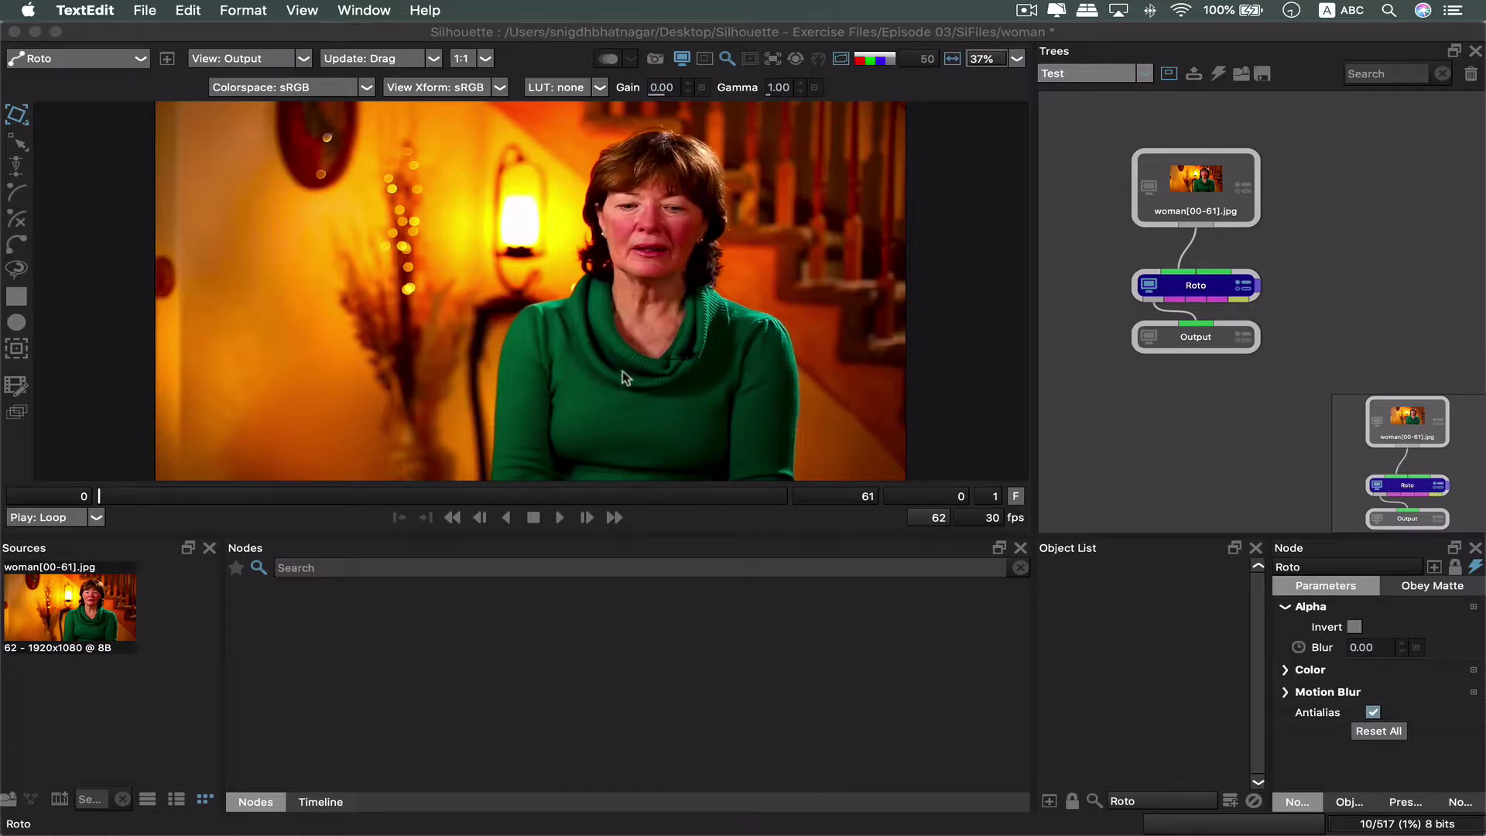
pyautogui.click(17, 299)
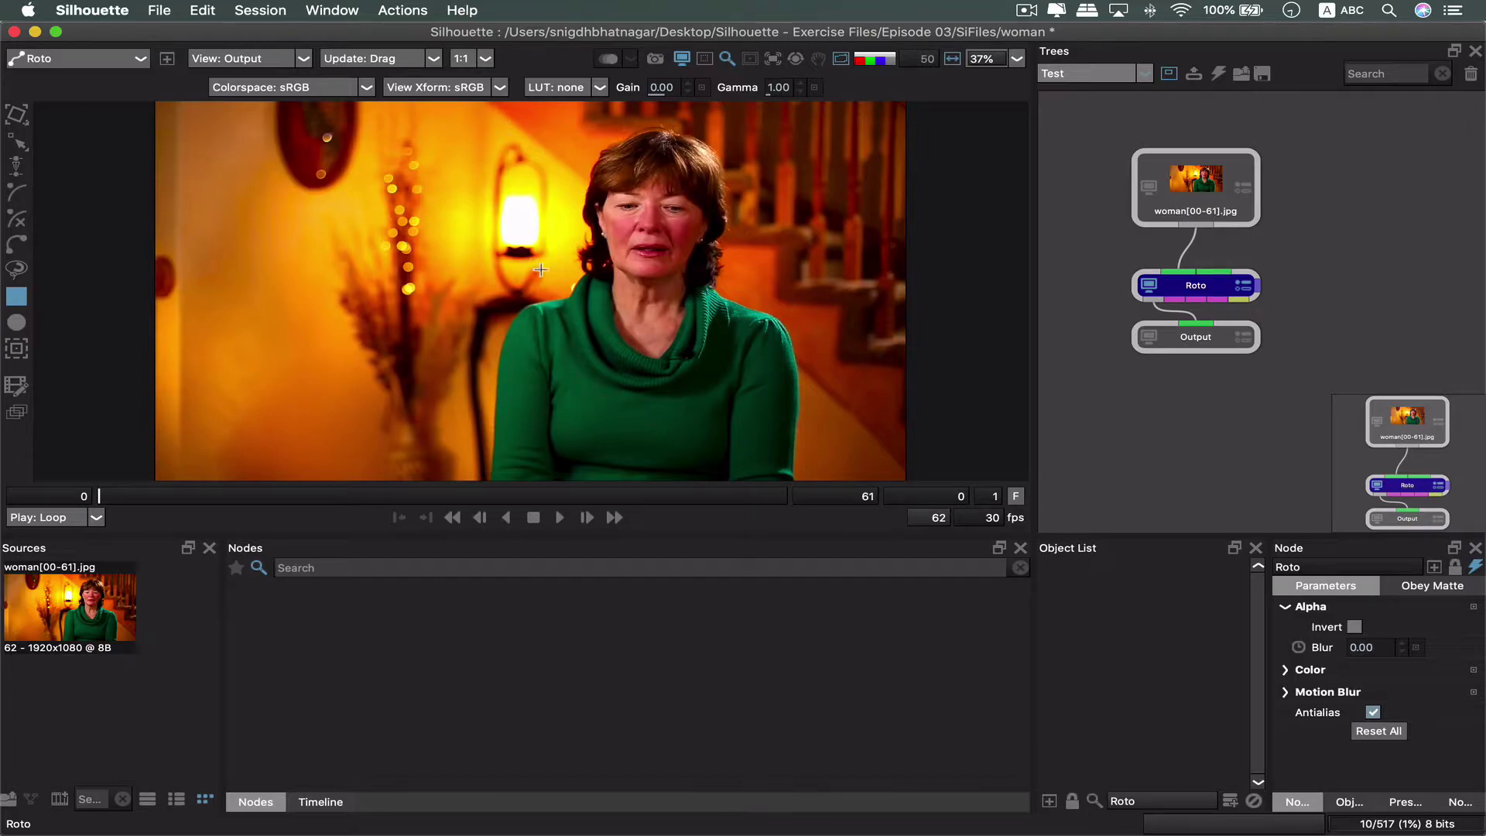
pyautogui.moveTo(479, 266); pyautogui.dragTo(818, 506)
pyautogui.moveTo(818, 505); pyautogui.dragTo(818, 507)
pyautogui.moveTo(818, 507); pyautogui.dragTo(813, 513)
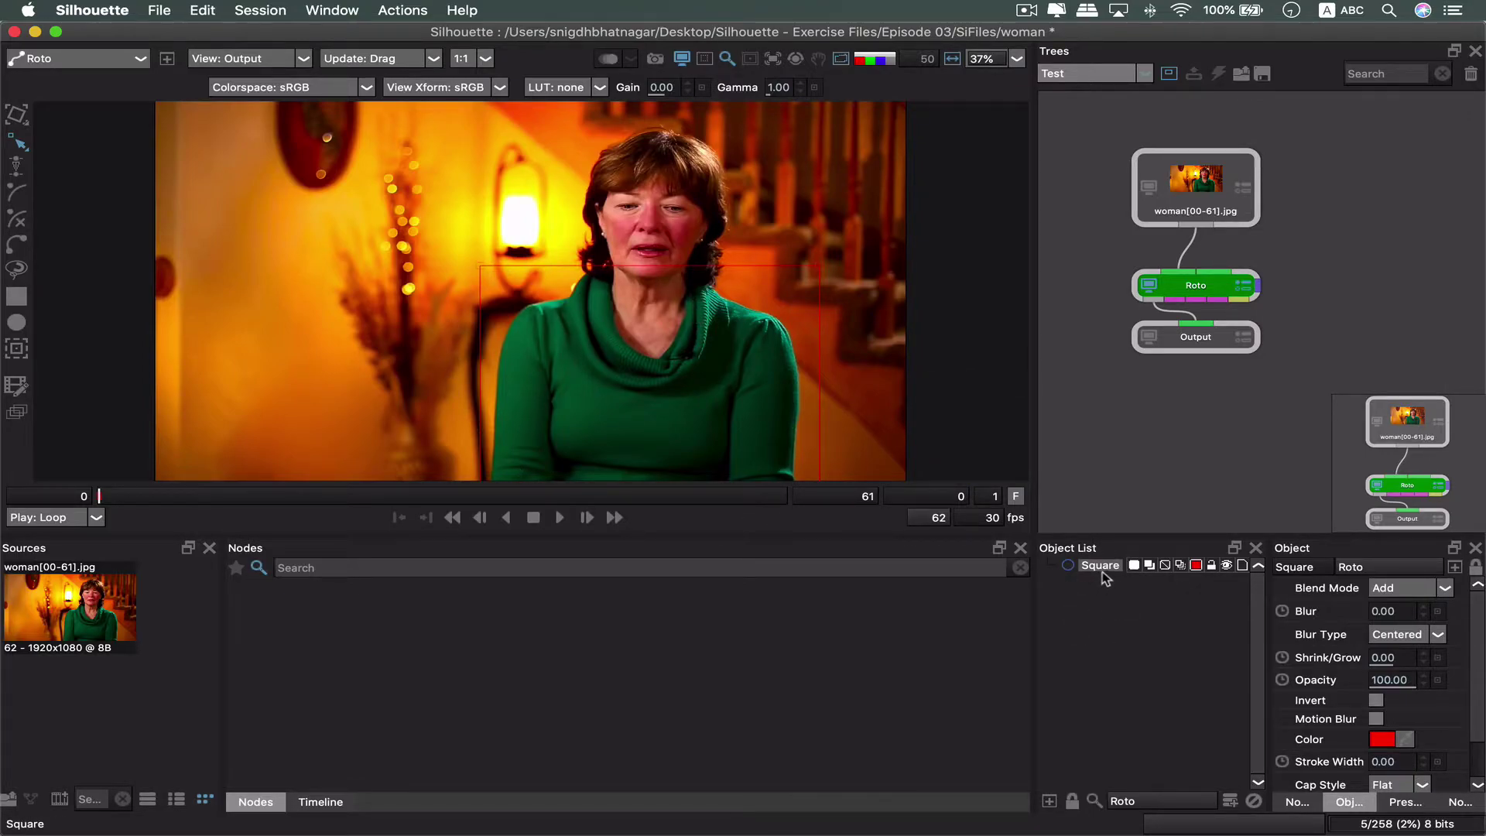
pyautogui.click(16, 322)
pyautogui.moveTo(556, 120); pyautogui.dragTo(749, 336)
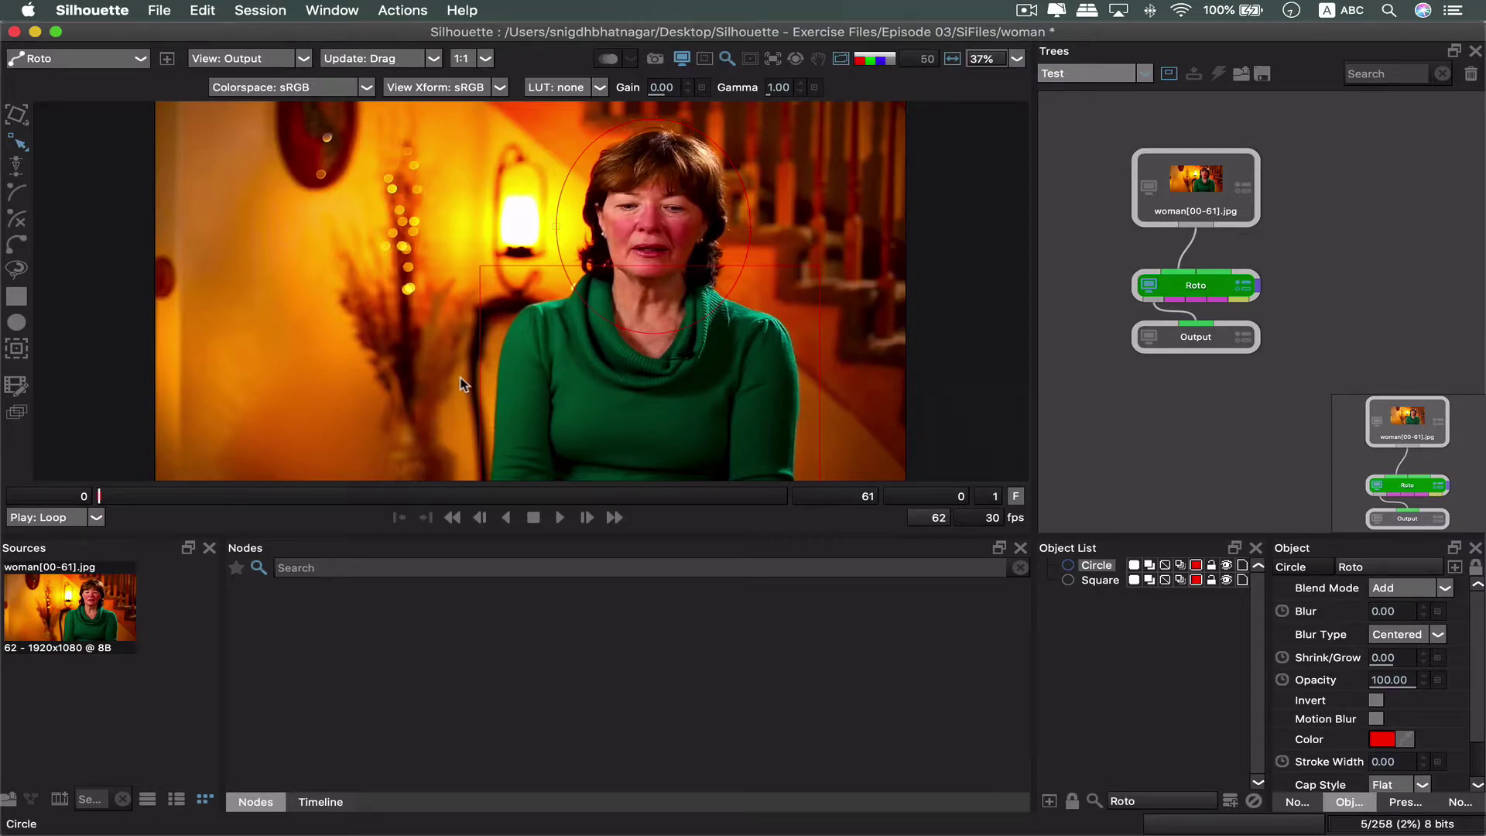
# Step: Show the coloured matte overlay on the square and circle, and view the alpha channel of the result
pyautogui.press('o')
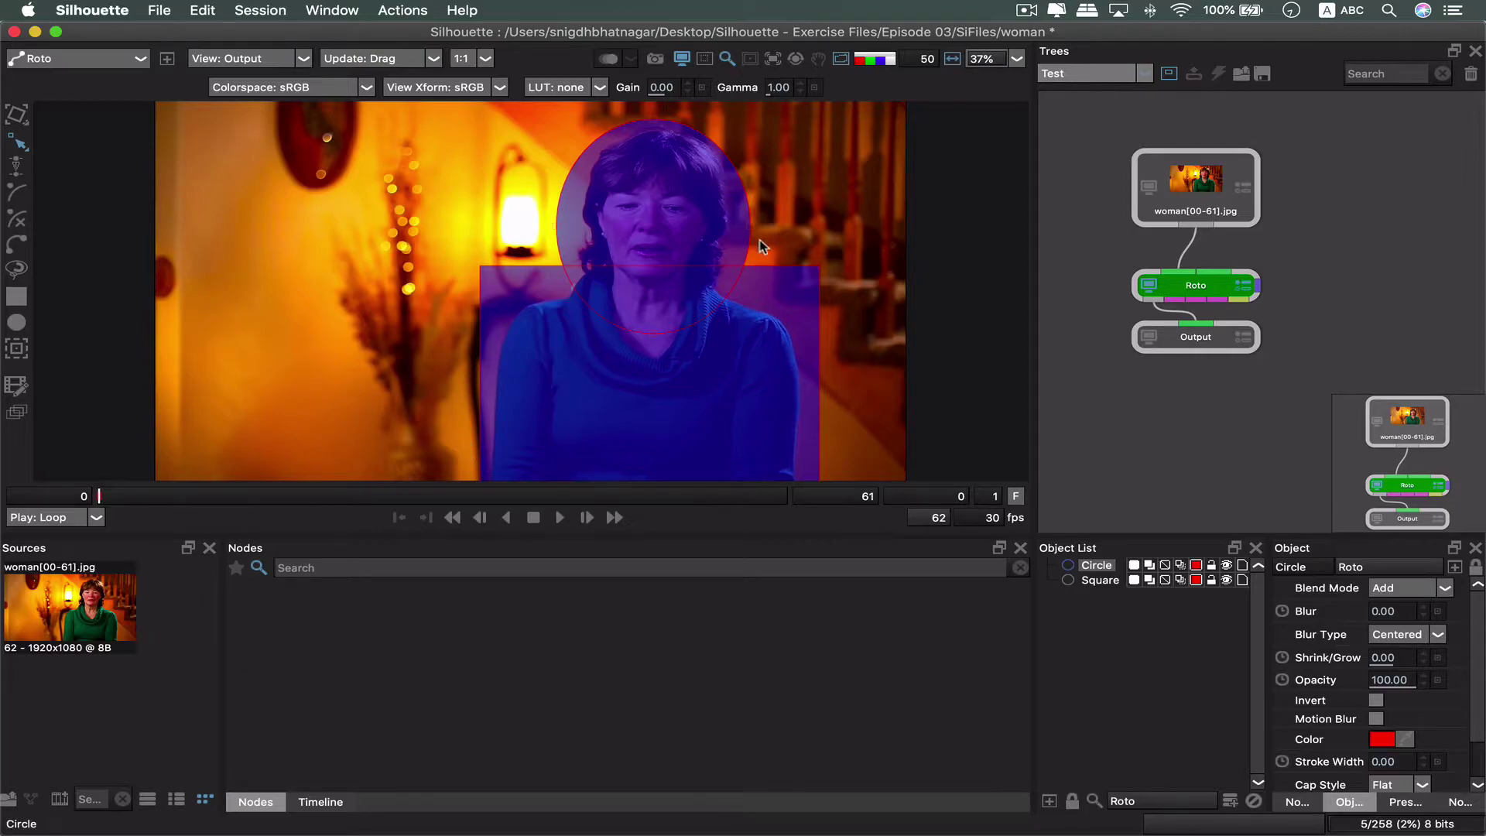
pyautogui.moveTo(760, 237)
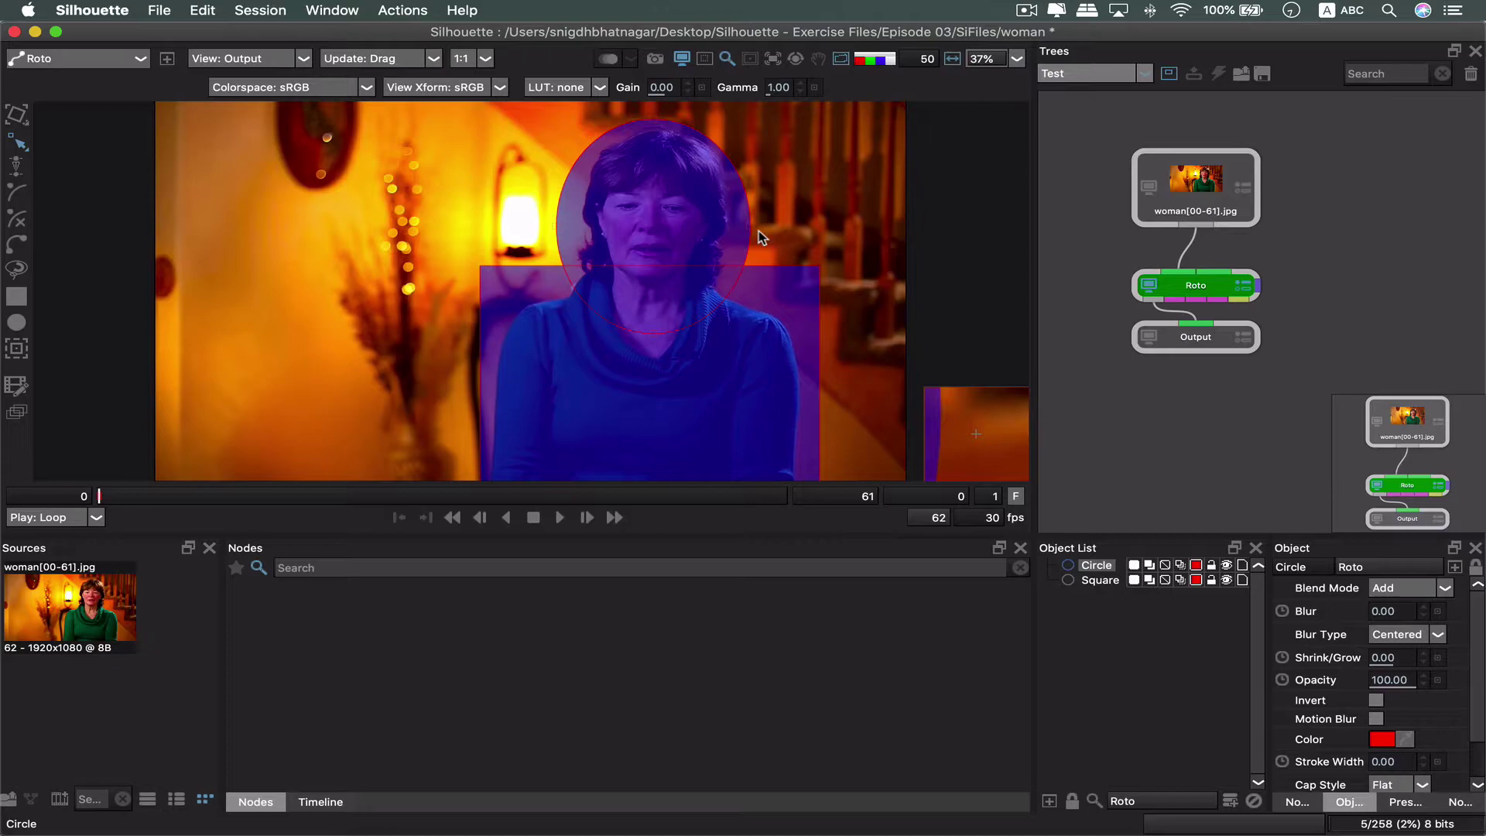
pyautogui.press('a')
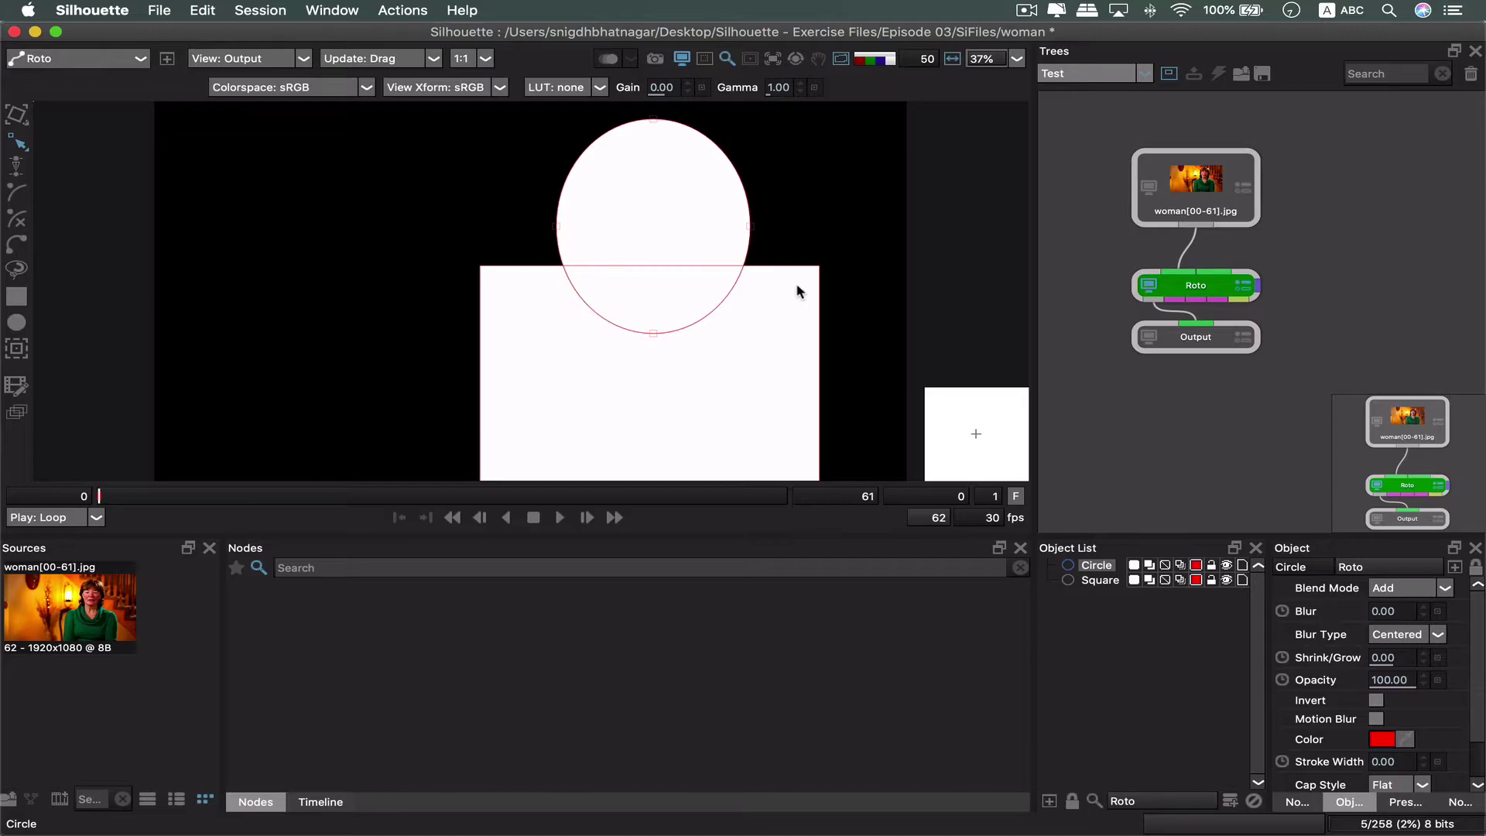
# Step: Switch from the alpha view back to the coloured matte overlay, and toggle the visibility of the circle and the square off and on
pyautogui.press('a')
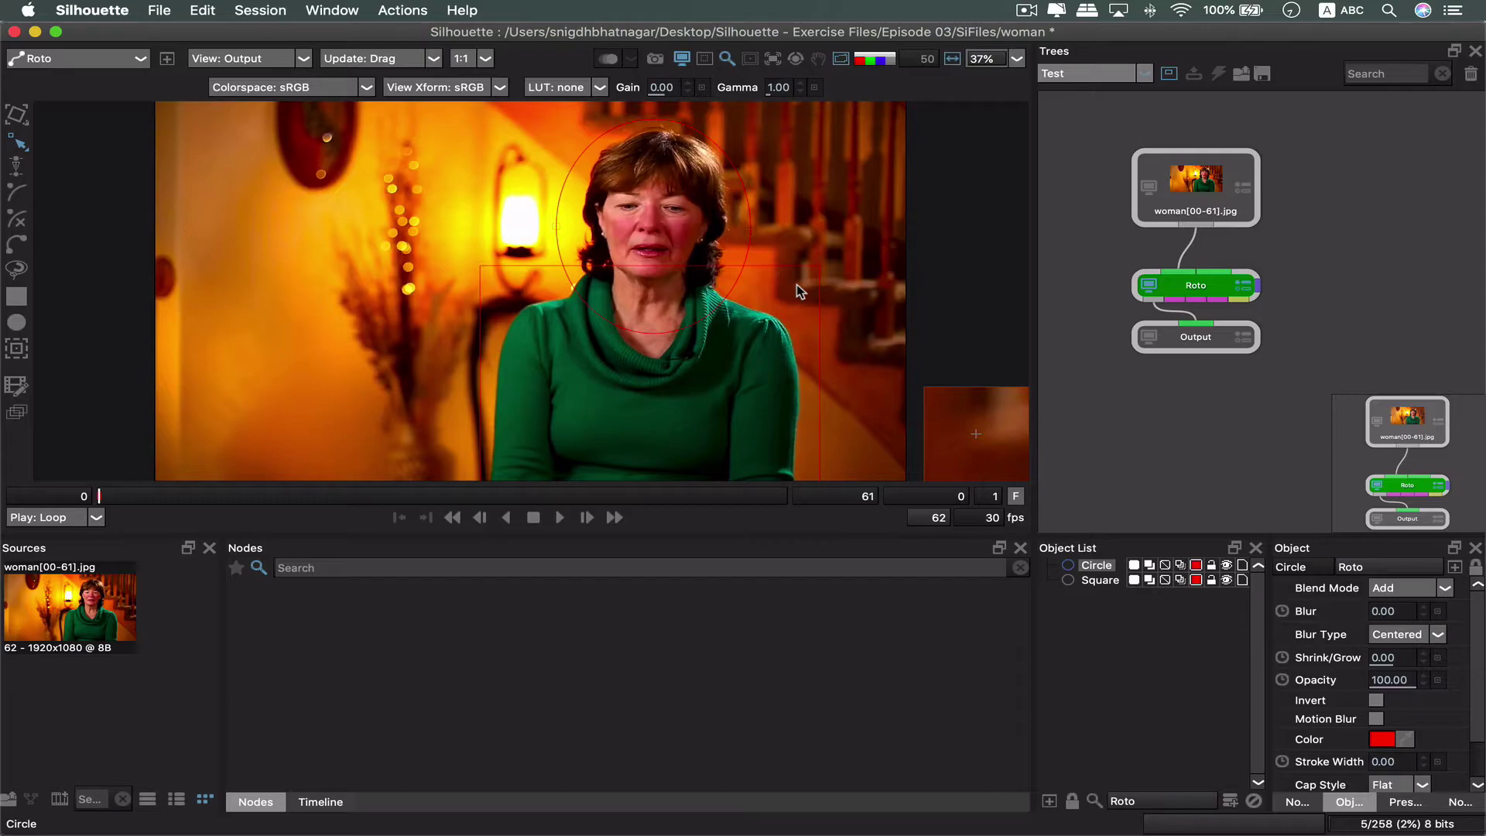
pyautogui.hotkey('shift', 'a')
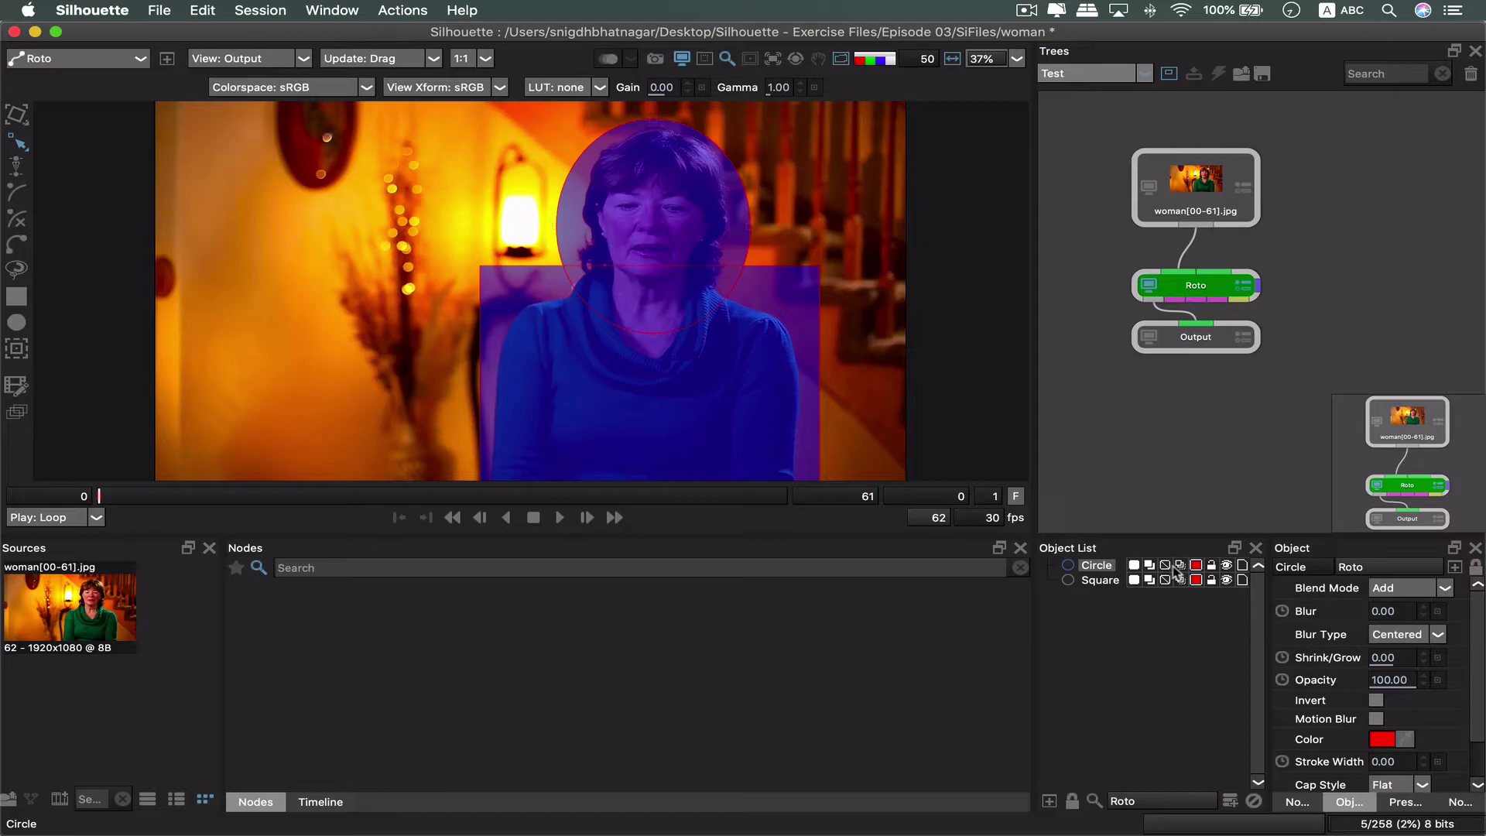
pyautogui.click(1227, 566)
pyautogui.click(1227, 566)
pyautogui.click(1226, 580)
pyautogui.click(1226, 580)
# Step: Cycle the circle's blend mode through Subtract, Multiply and Difference, and leave it set to Max
pyautogui.click(1149, 565)
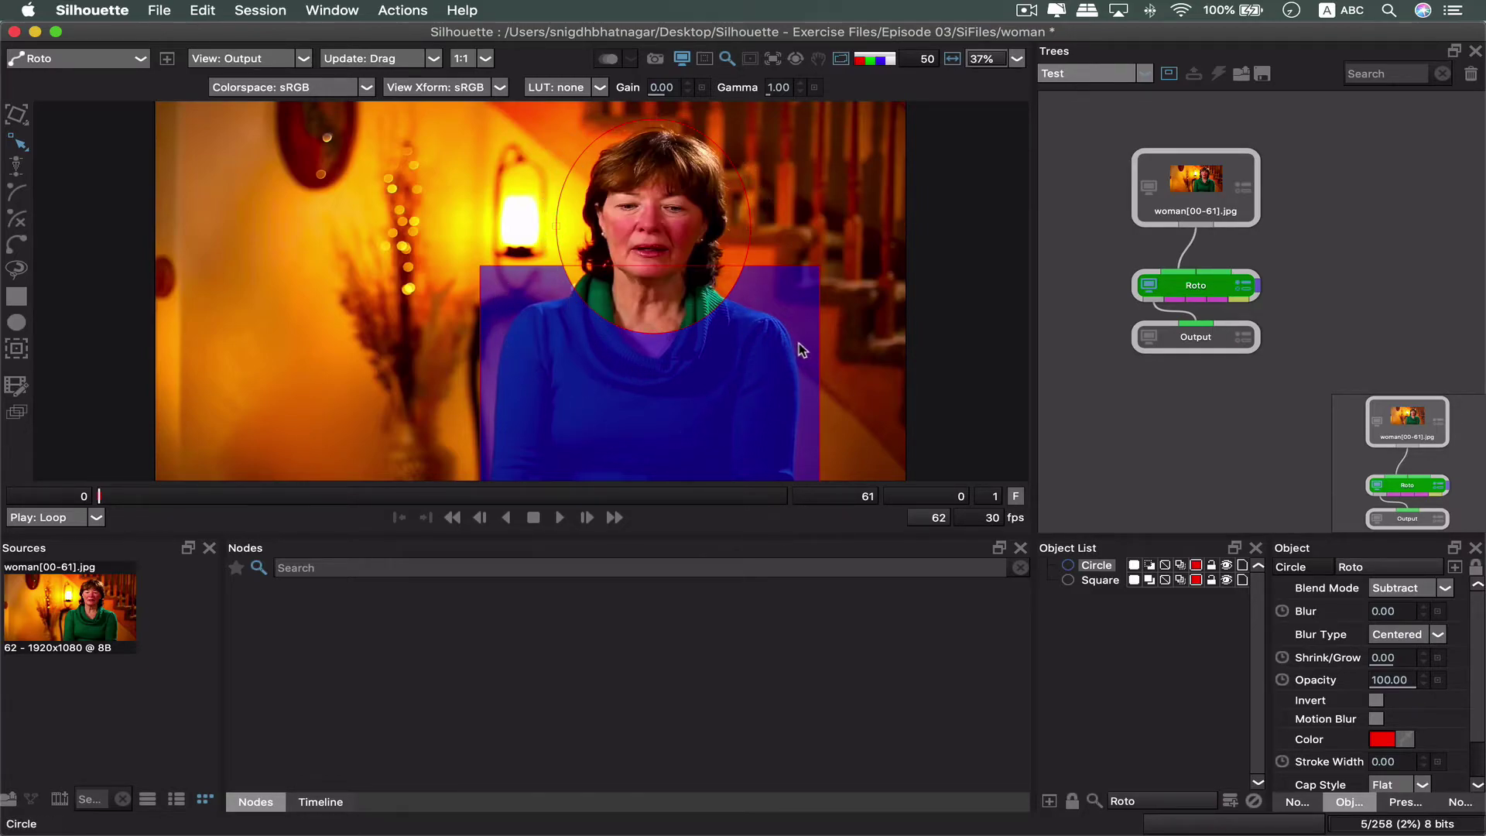
pyautogui.click(1150, 565)
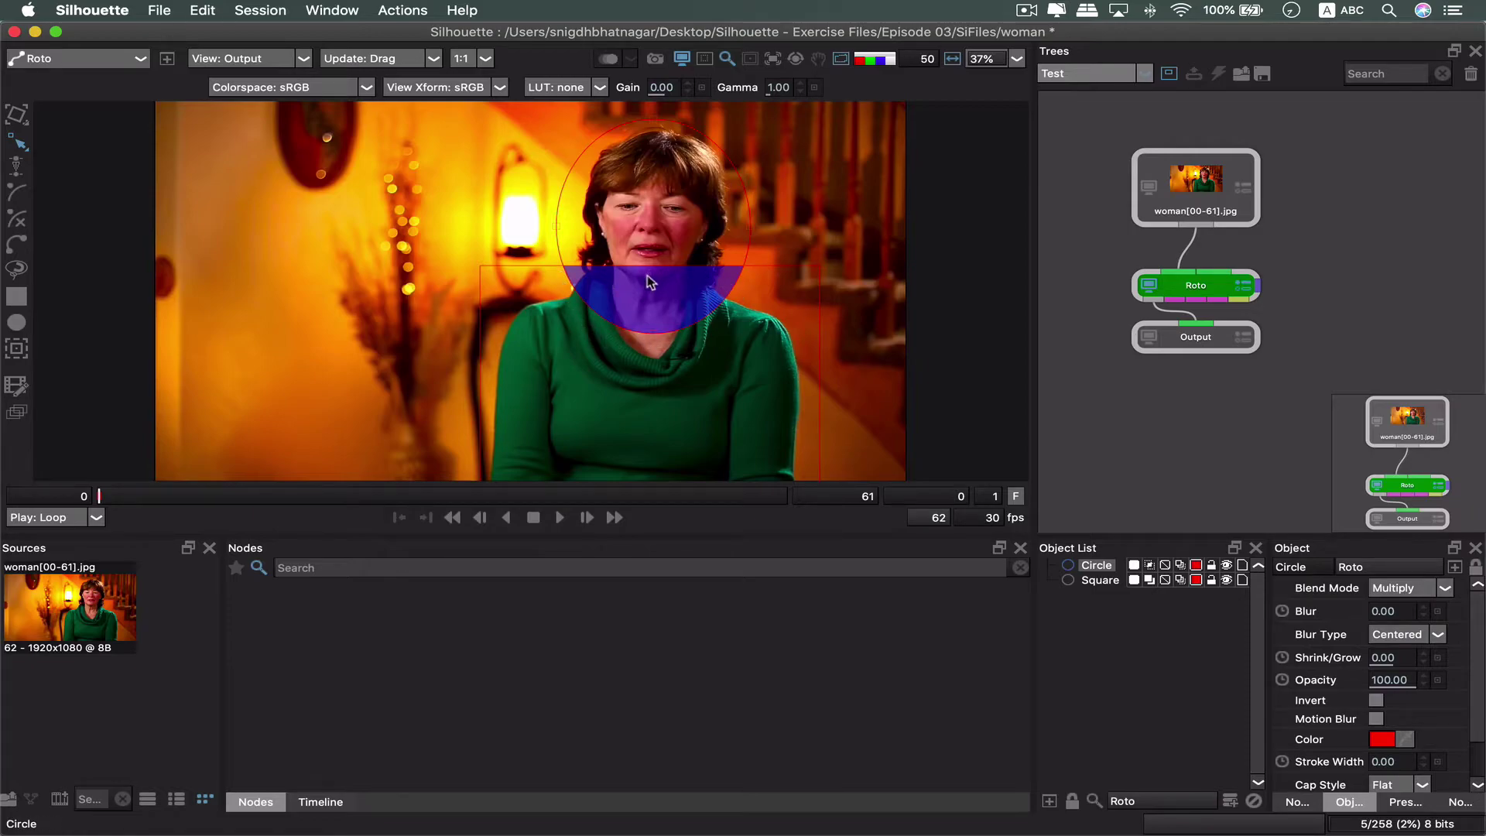
pyautogui.click(1148, 566)
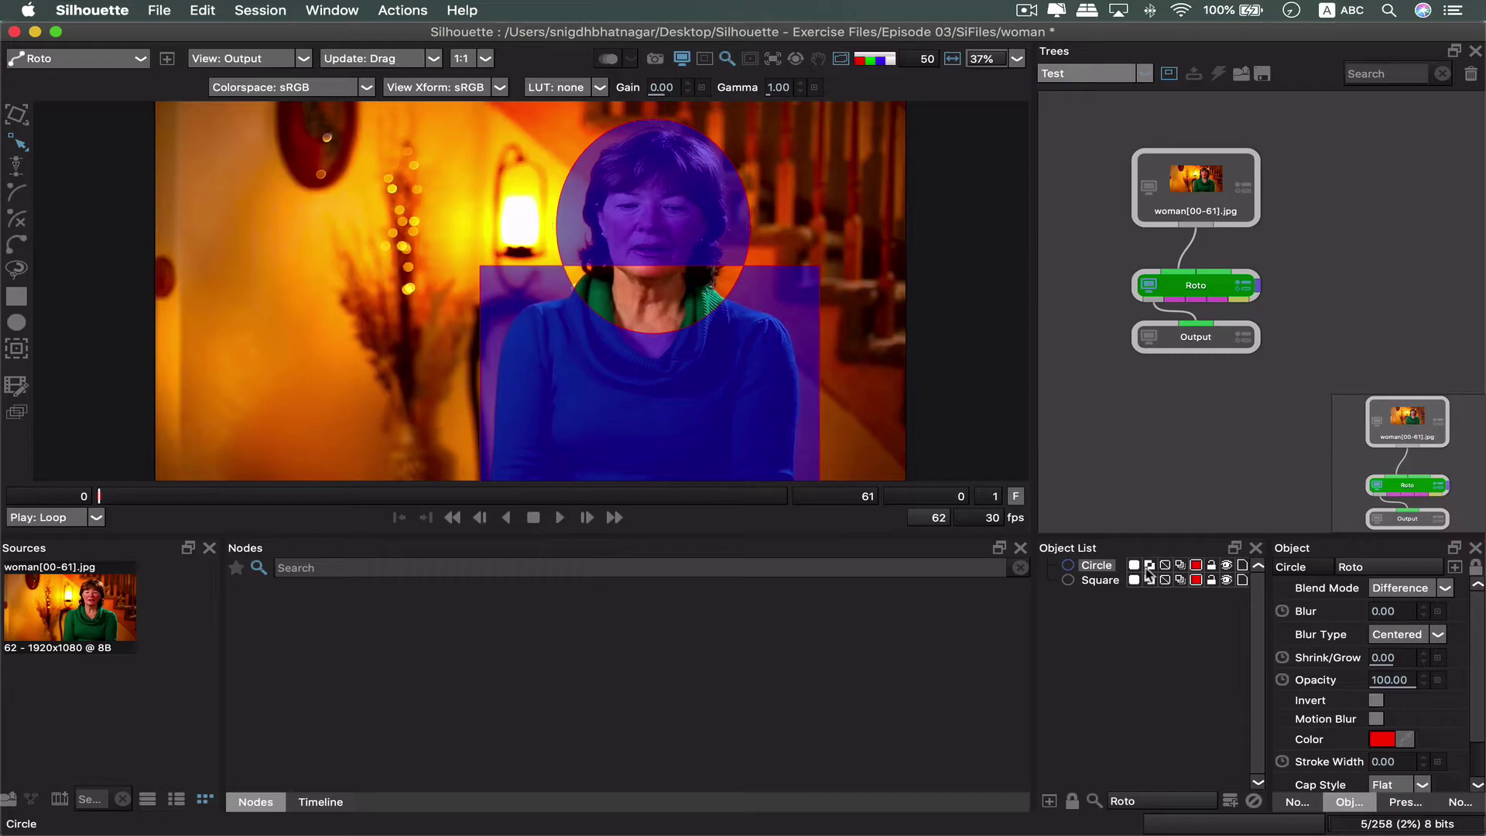
pyautogui.click(1149, 567)
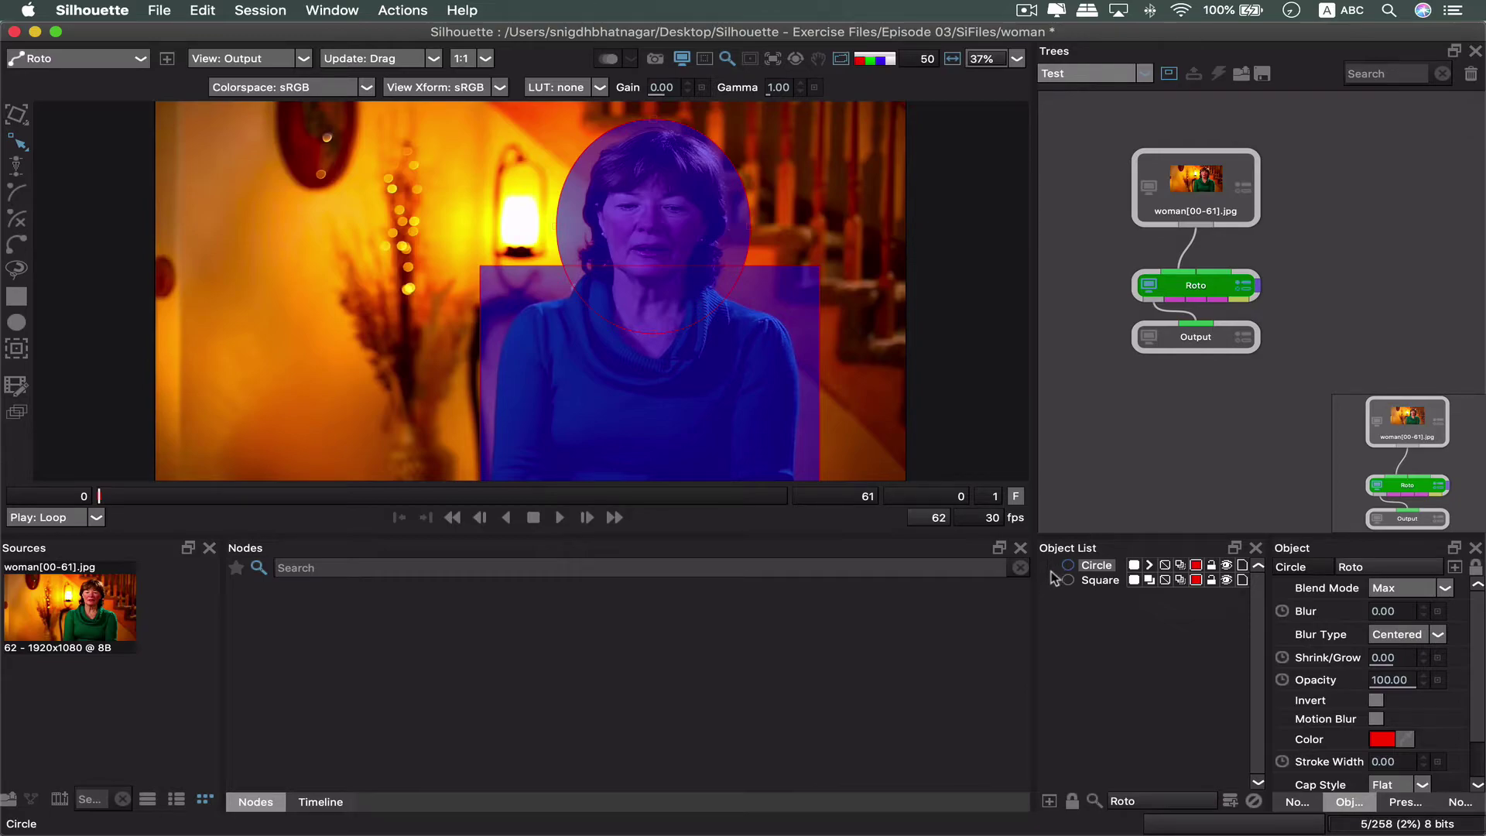
# Step: Change the circle's outline colour to yellow and deselect the shape
pyautogui.click(1196, 567)
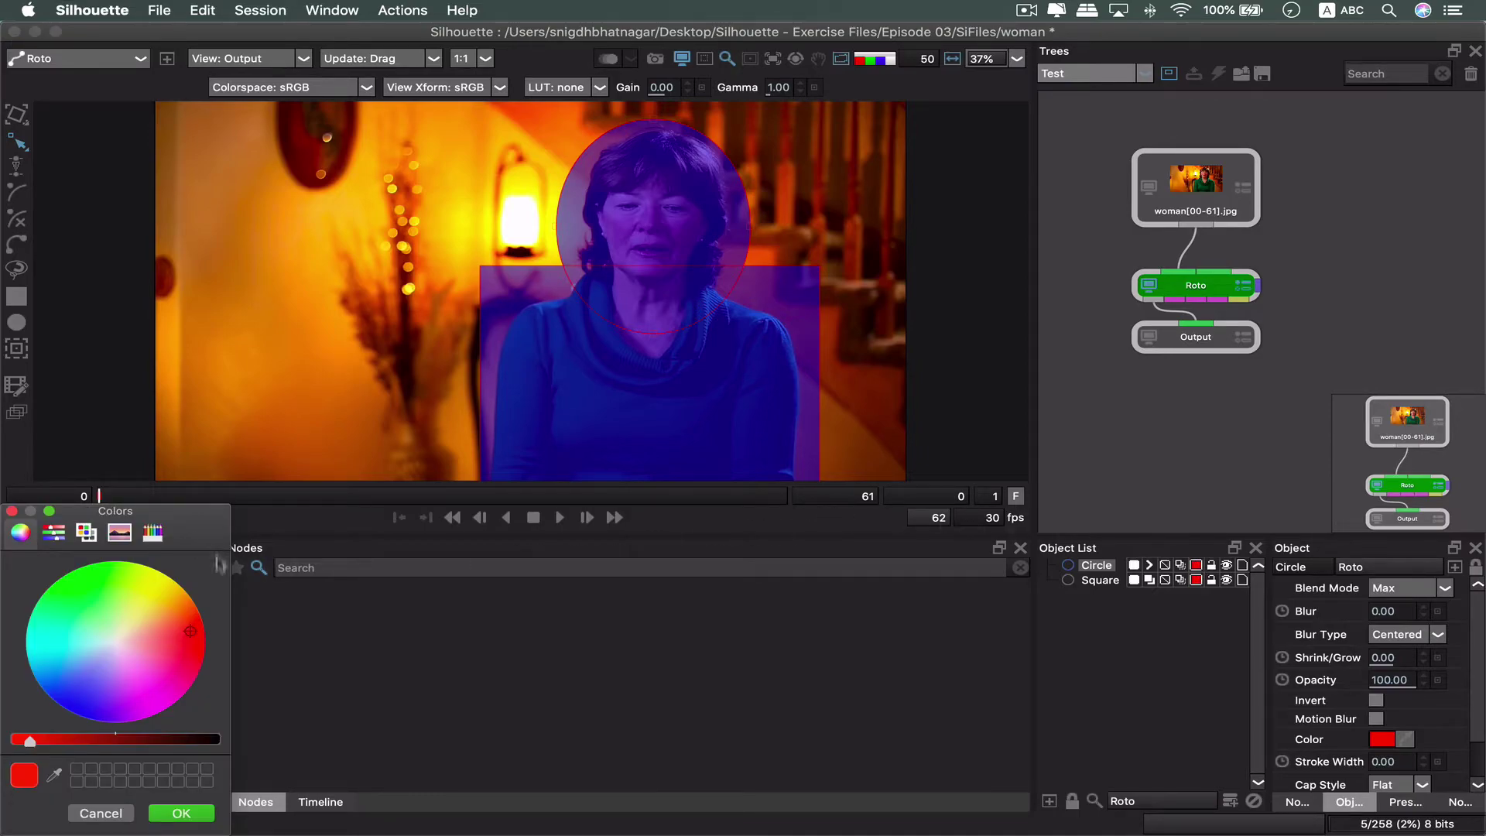
pyautogui.click(164, 600)
pyautogui.click(181, 813)
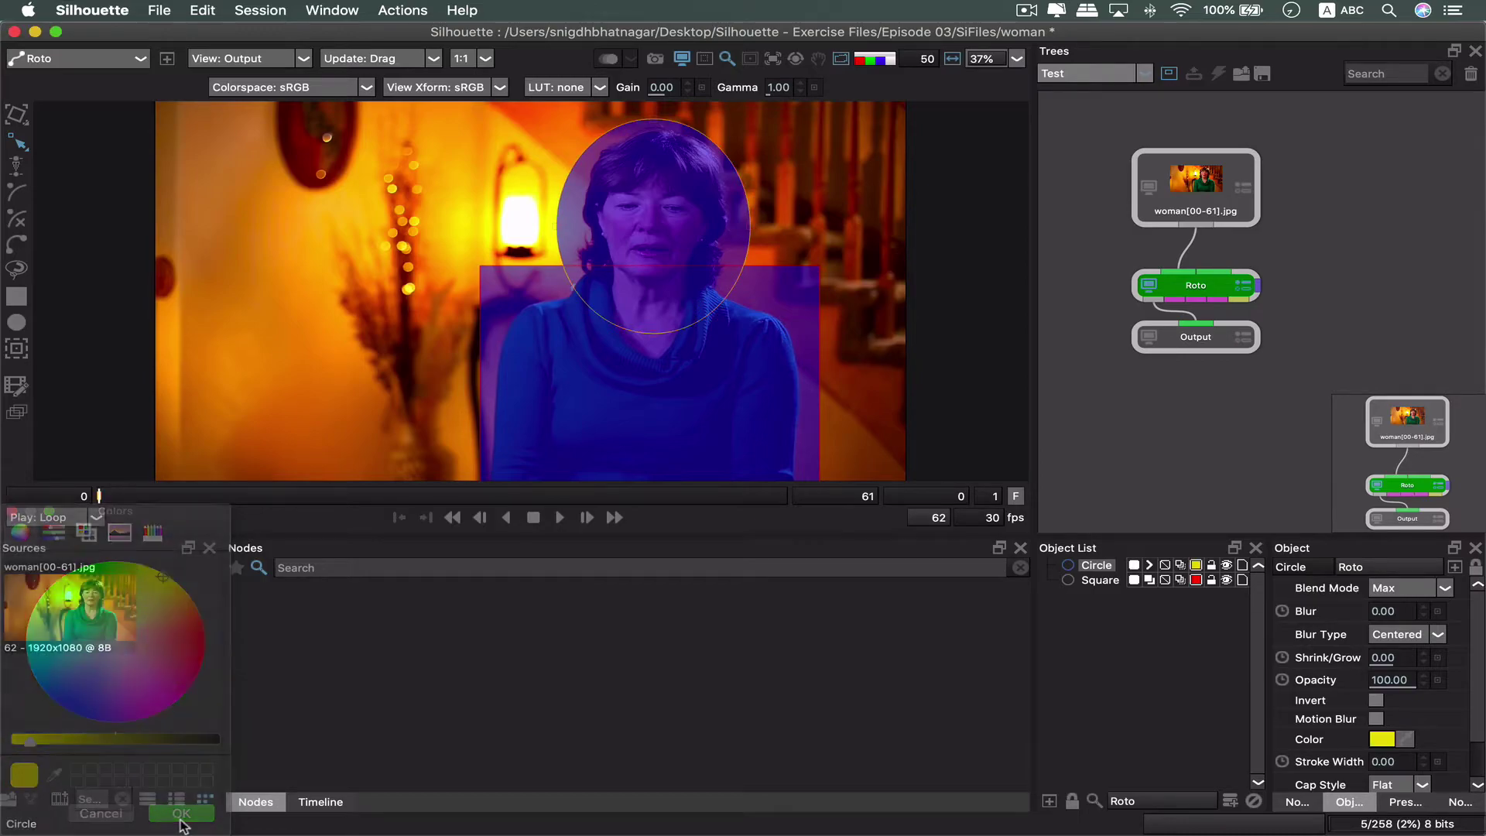
pyautogui.click(1172, 656)
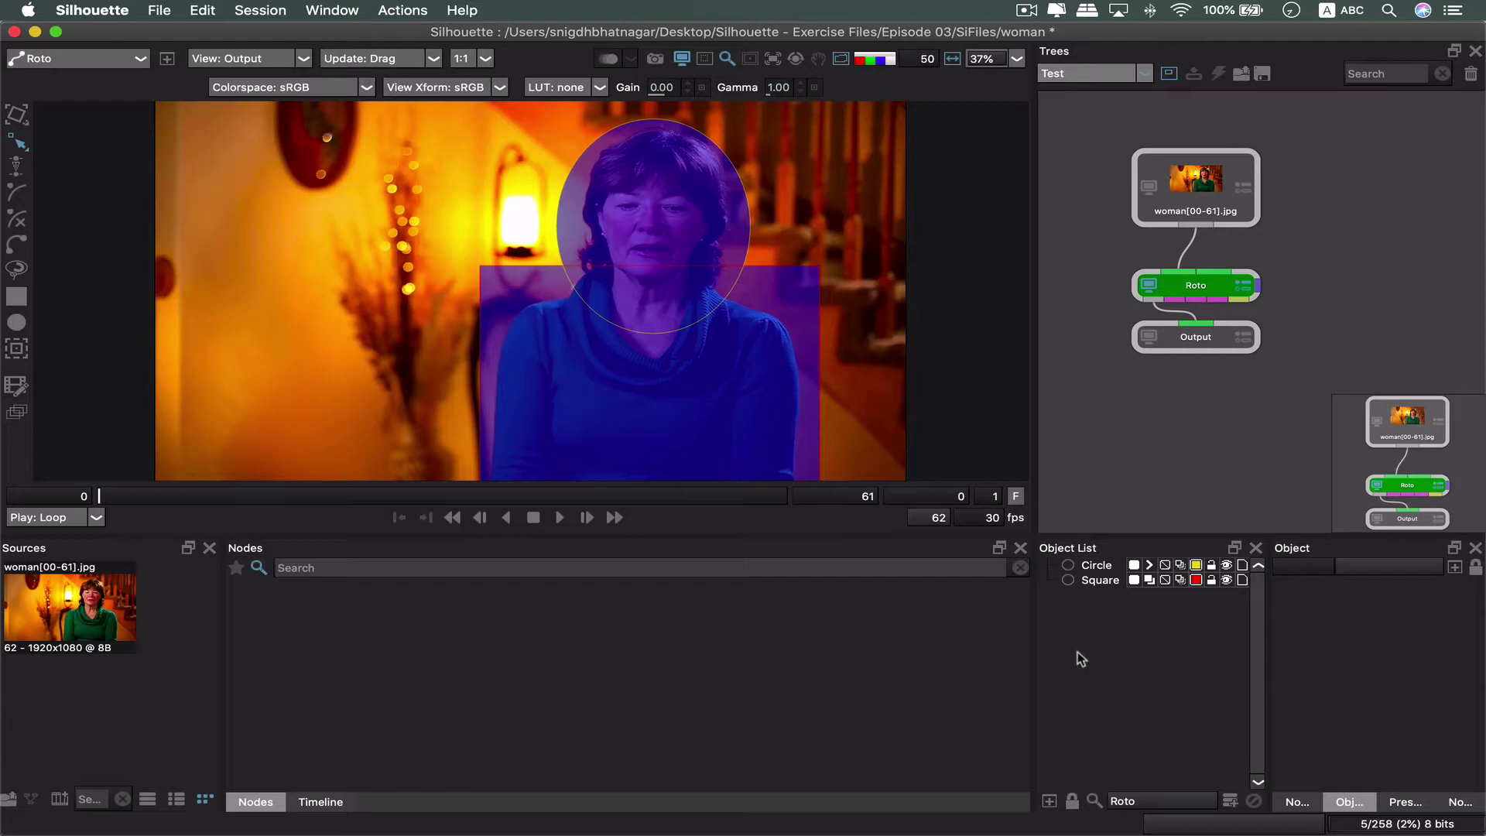
# Step: Compare the object parameters of the circle and the square by selecting each shape in turn
pyautogui.click(1102, 570)
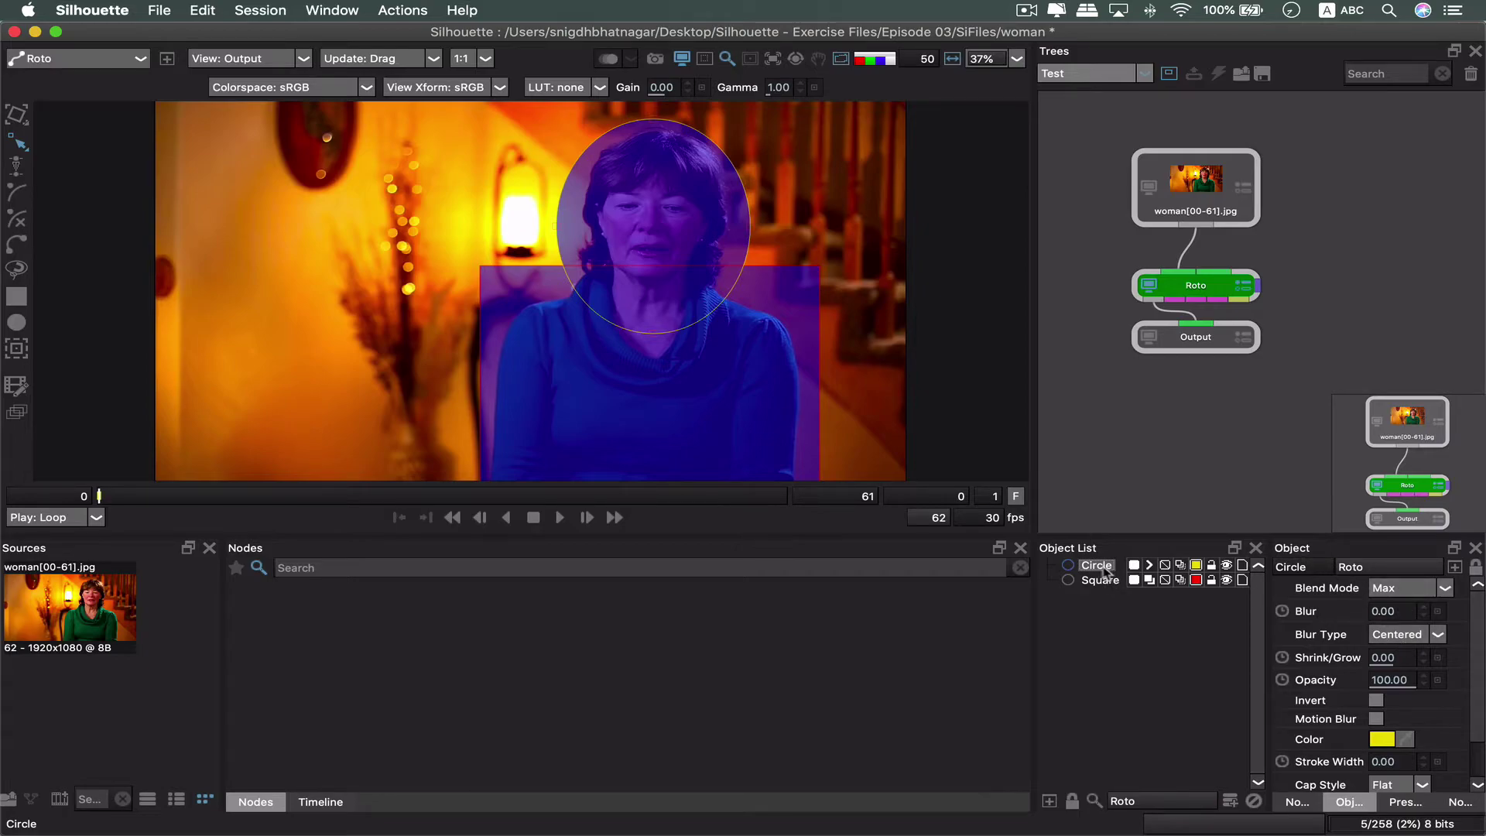
pyautogui.click(1102, 582)
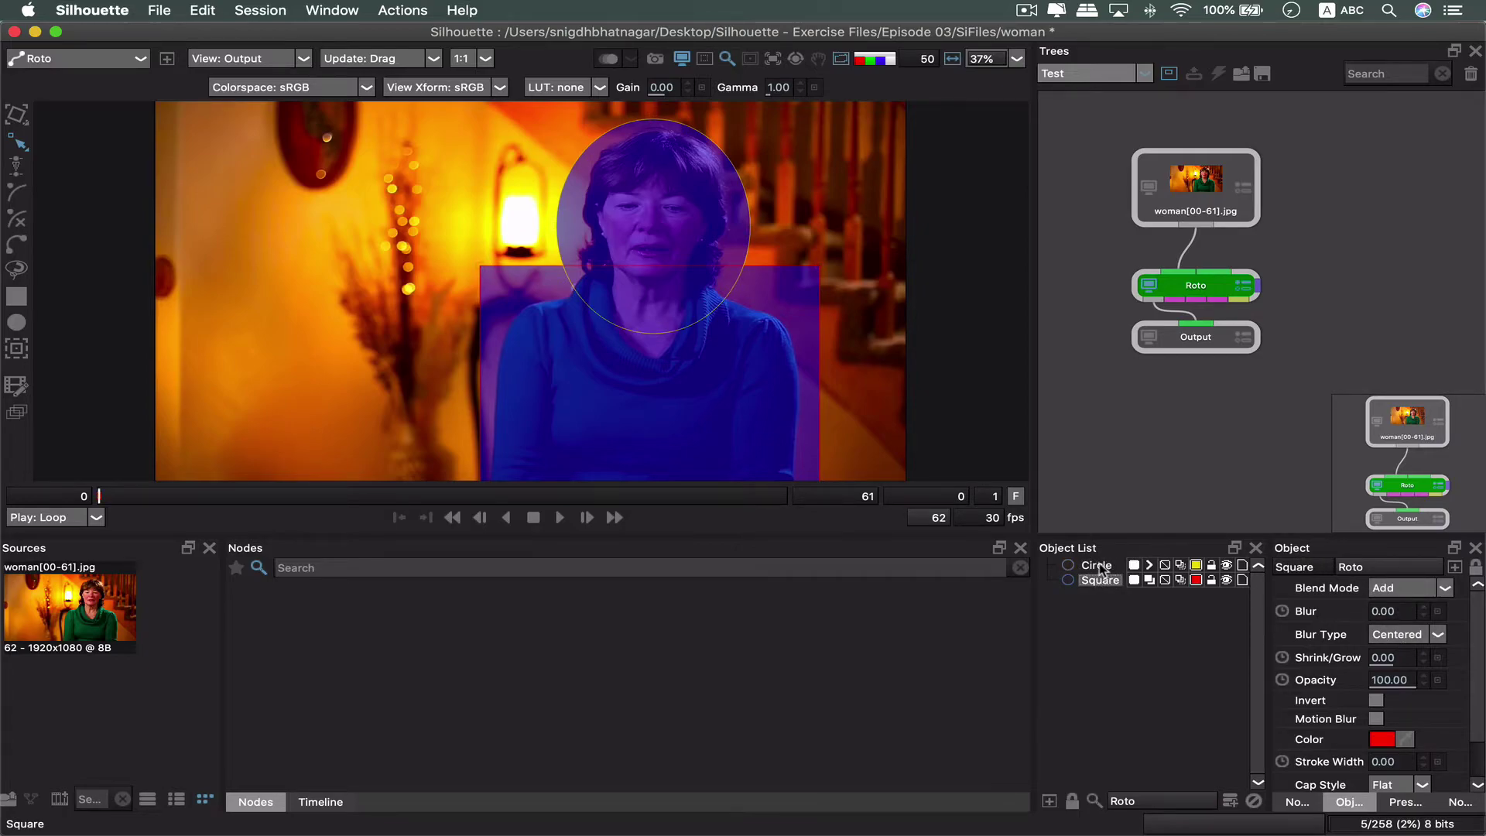
pyautogui.click(1105, 569)
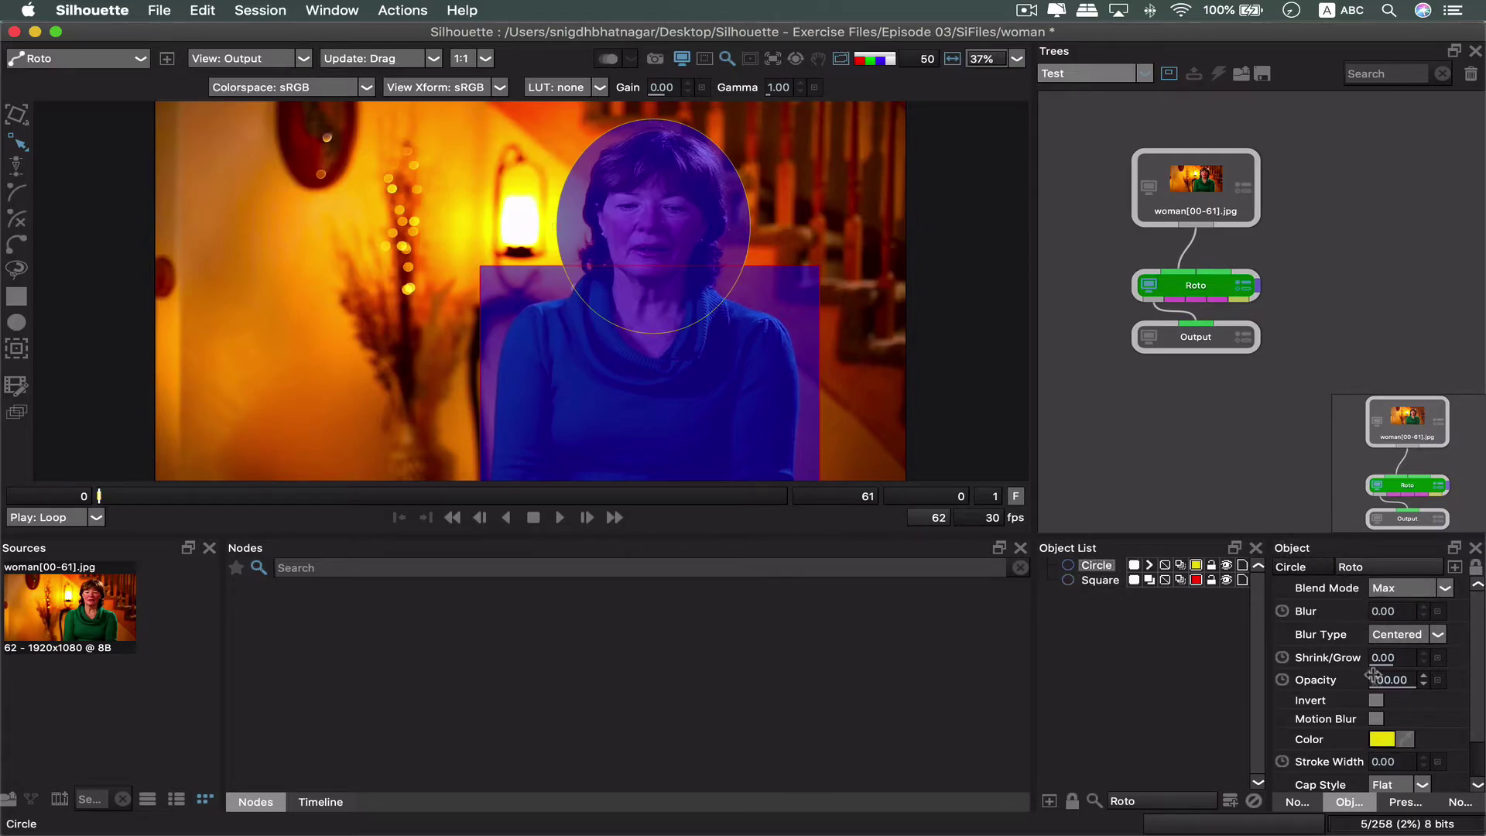
pyautogui.click(1098, 582)
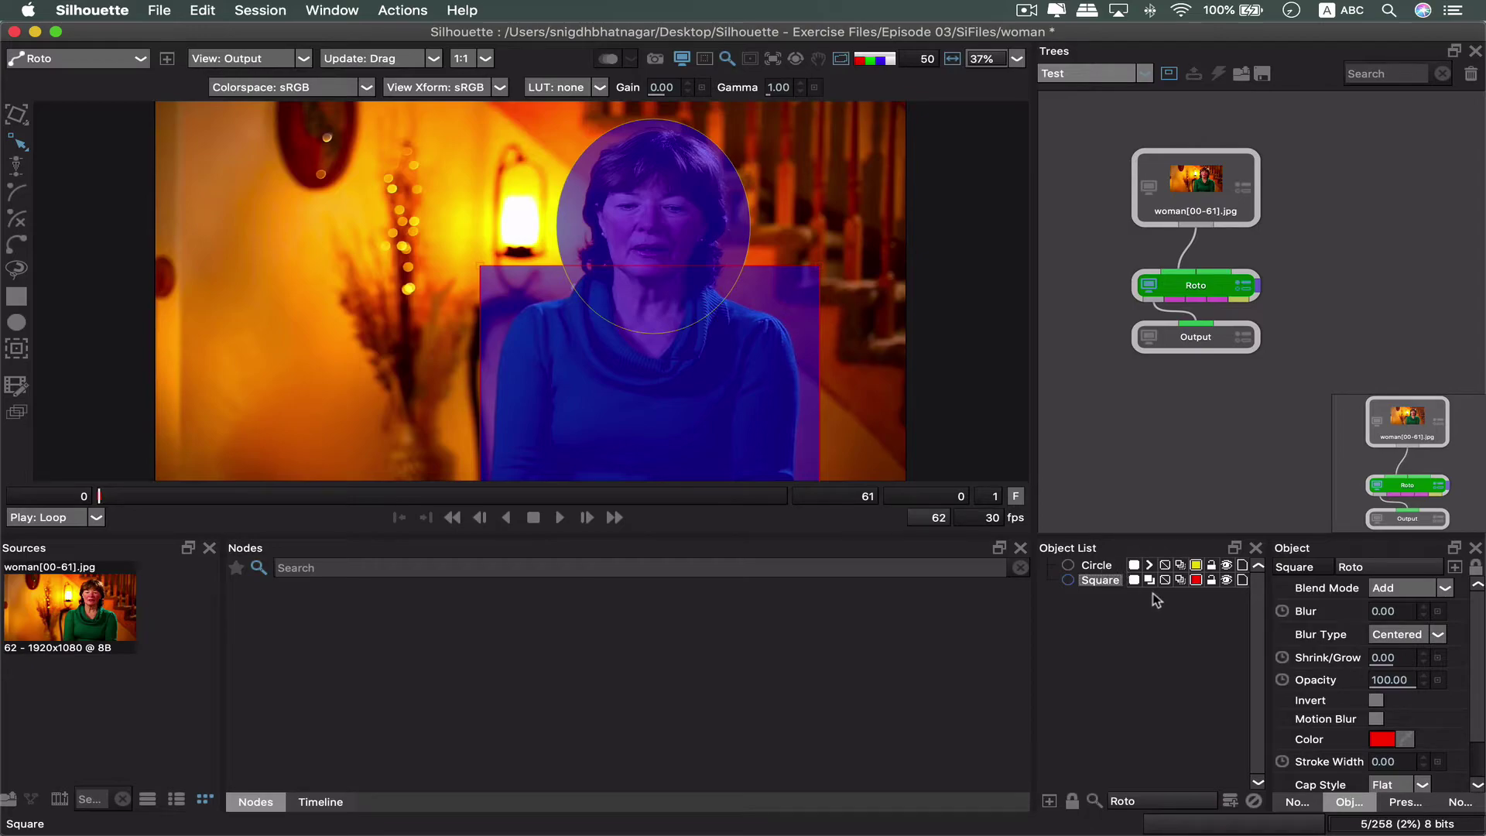
# Step: Select the Roto node in the tree and view its node parameters
pyautogui.click(1196, 294)
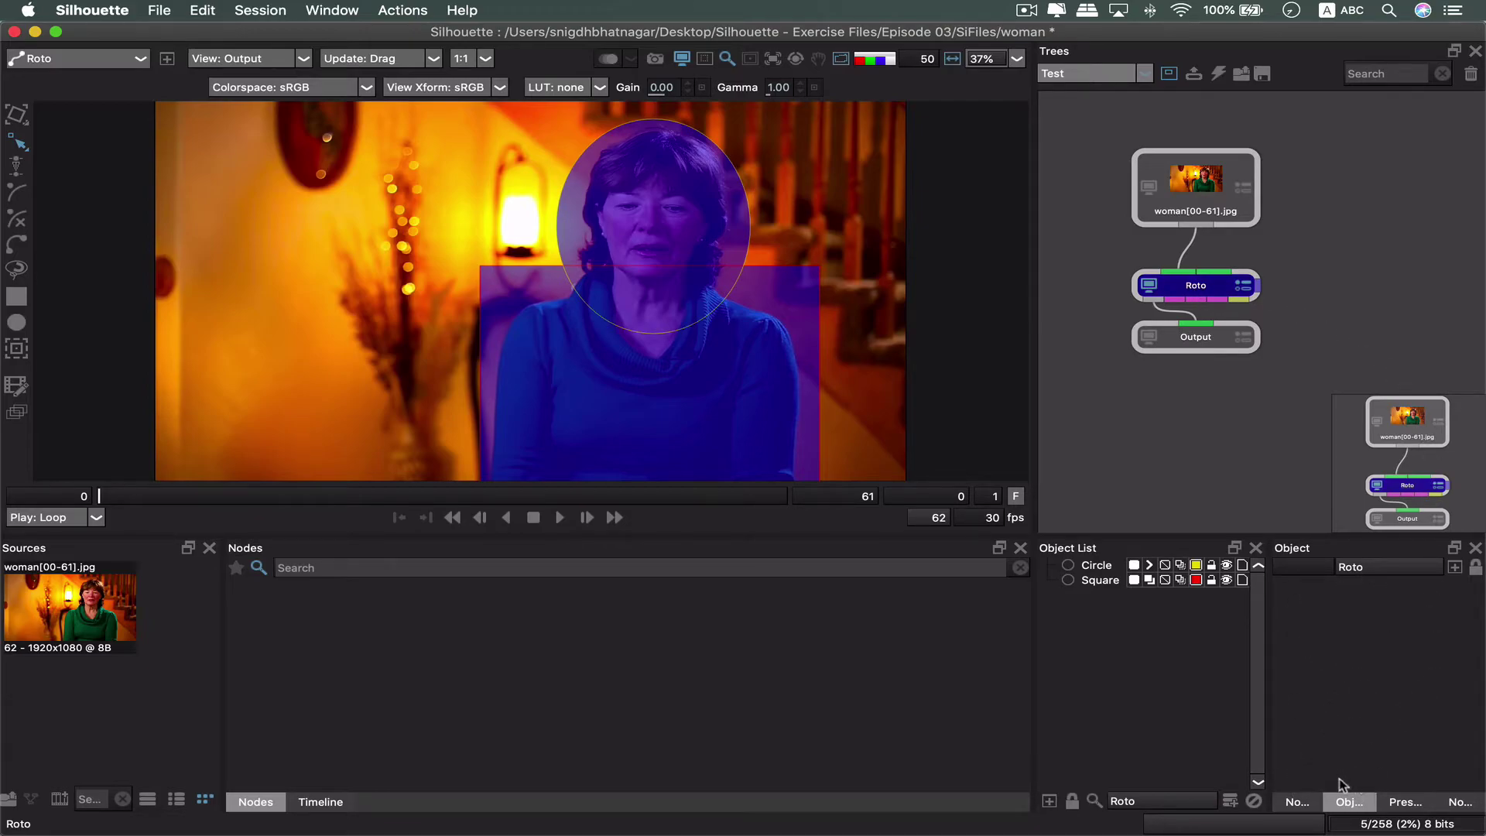
pyautogui.click(1344, 802)
pyautogui.click(1298, 805)
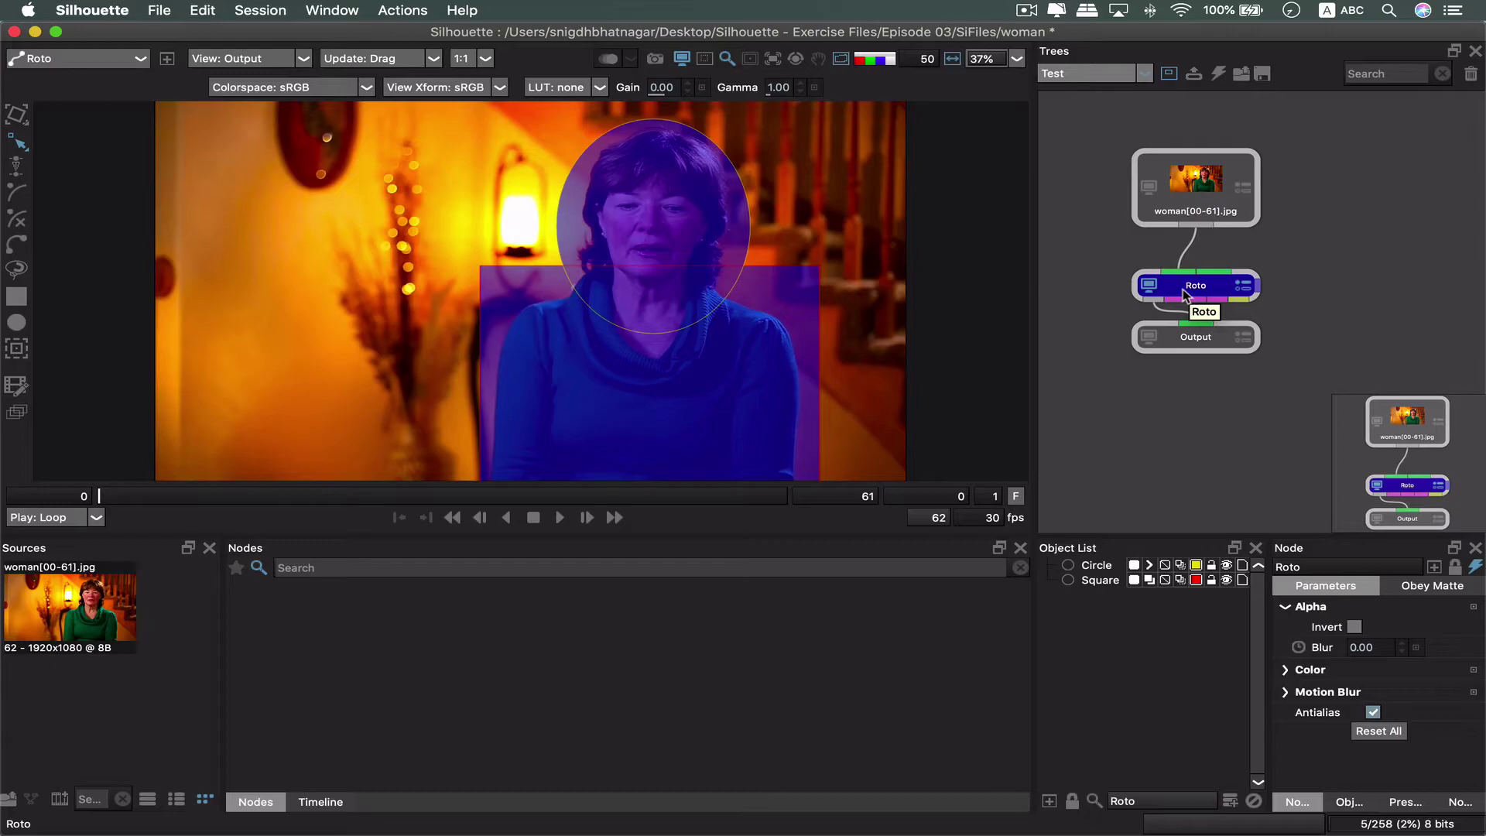
# Step: Create a new layer in the Roto node and move both the circle and the square into it
pyautogui.moveTo(782, 774)
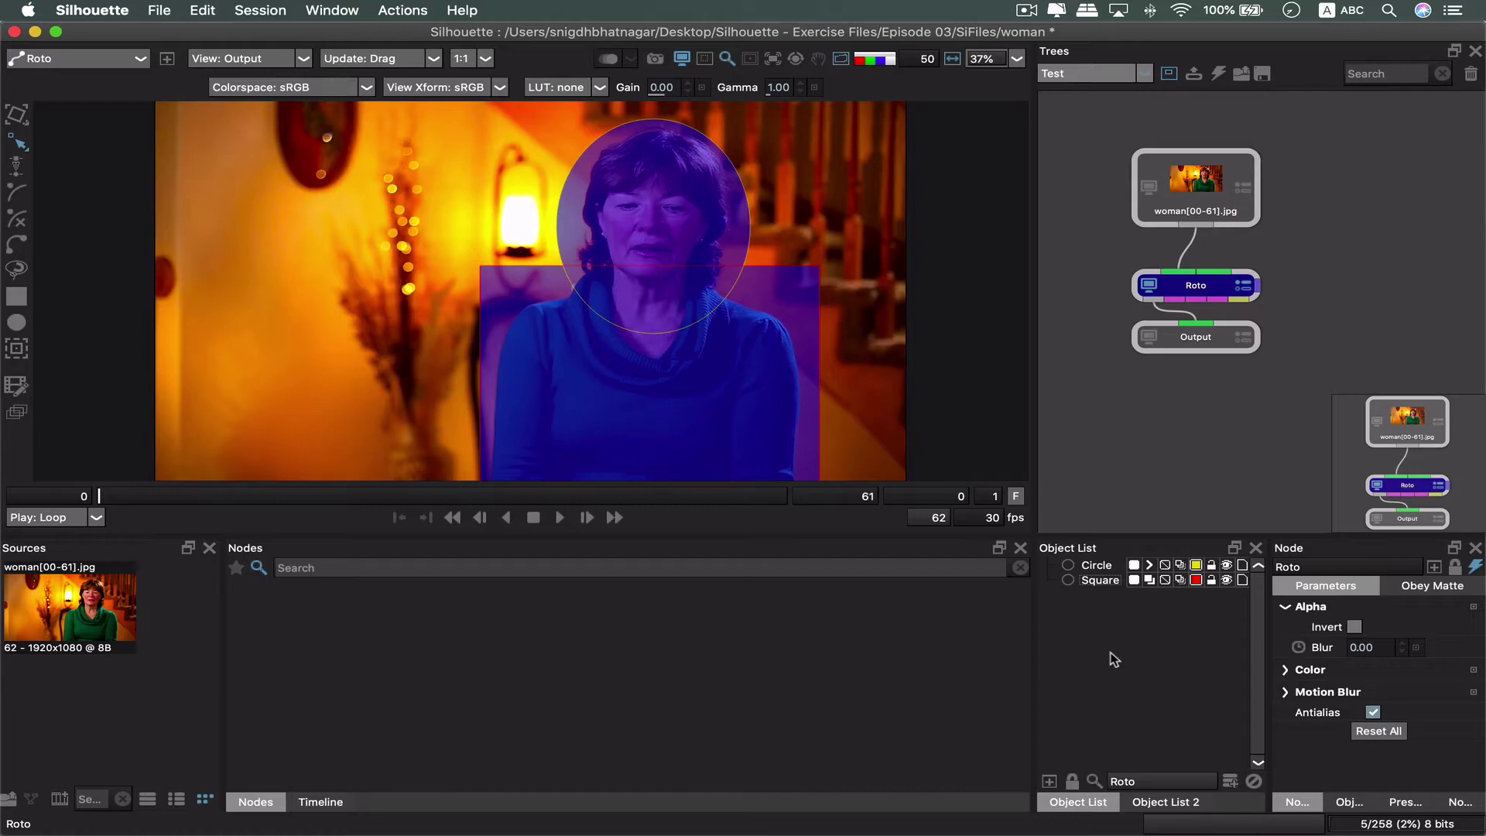
pyautogui.click(1230, 783)
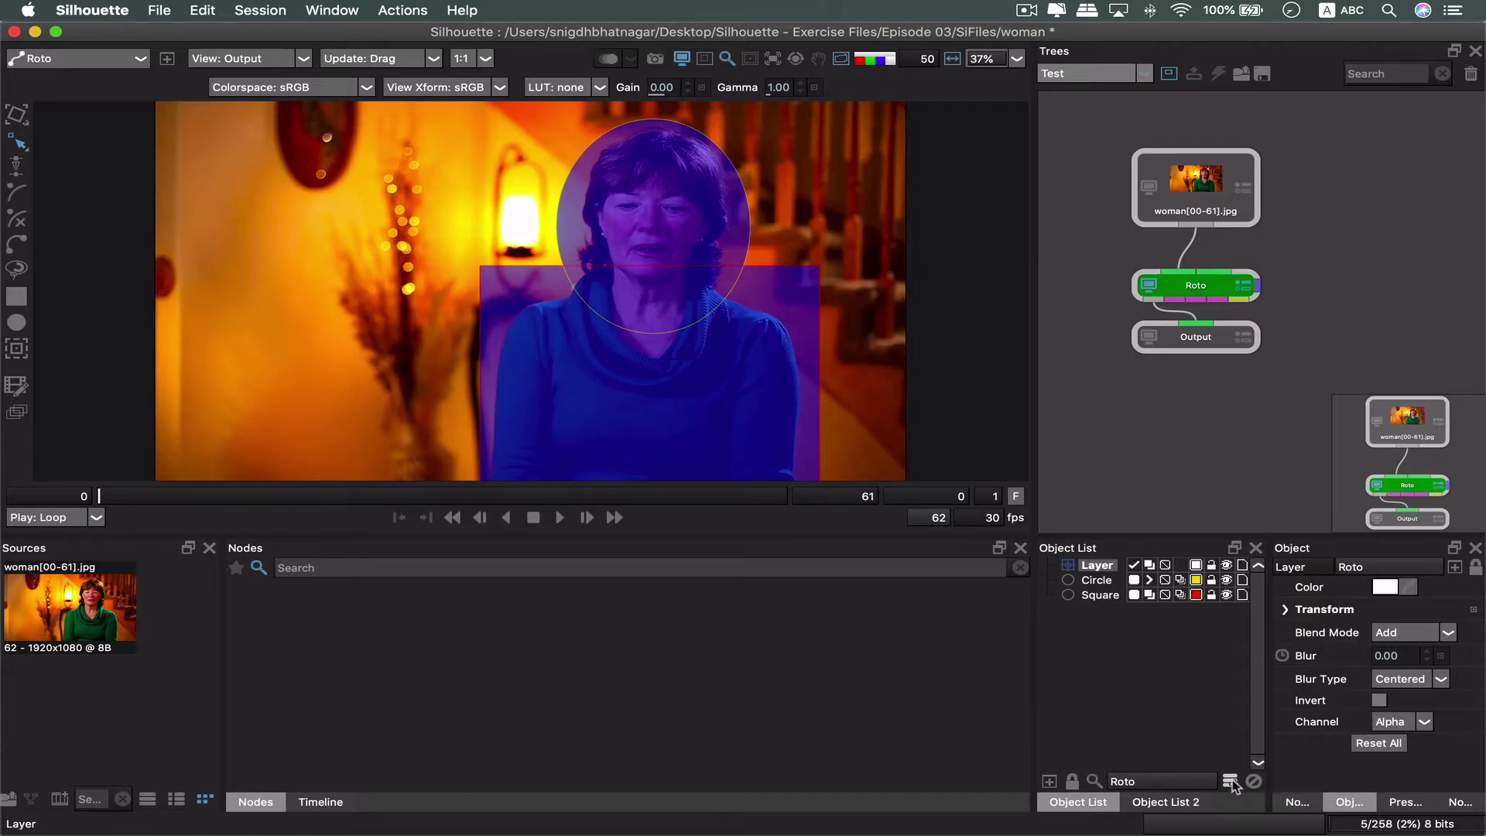
pyautogui.click(1095, 580)
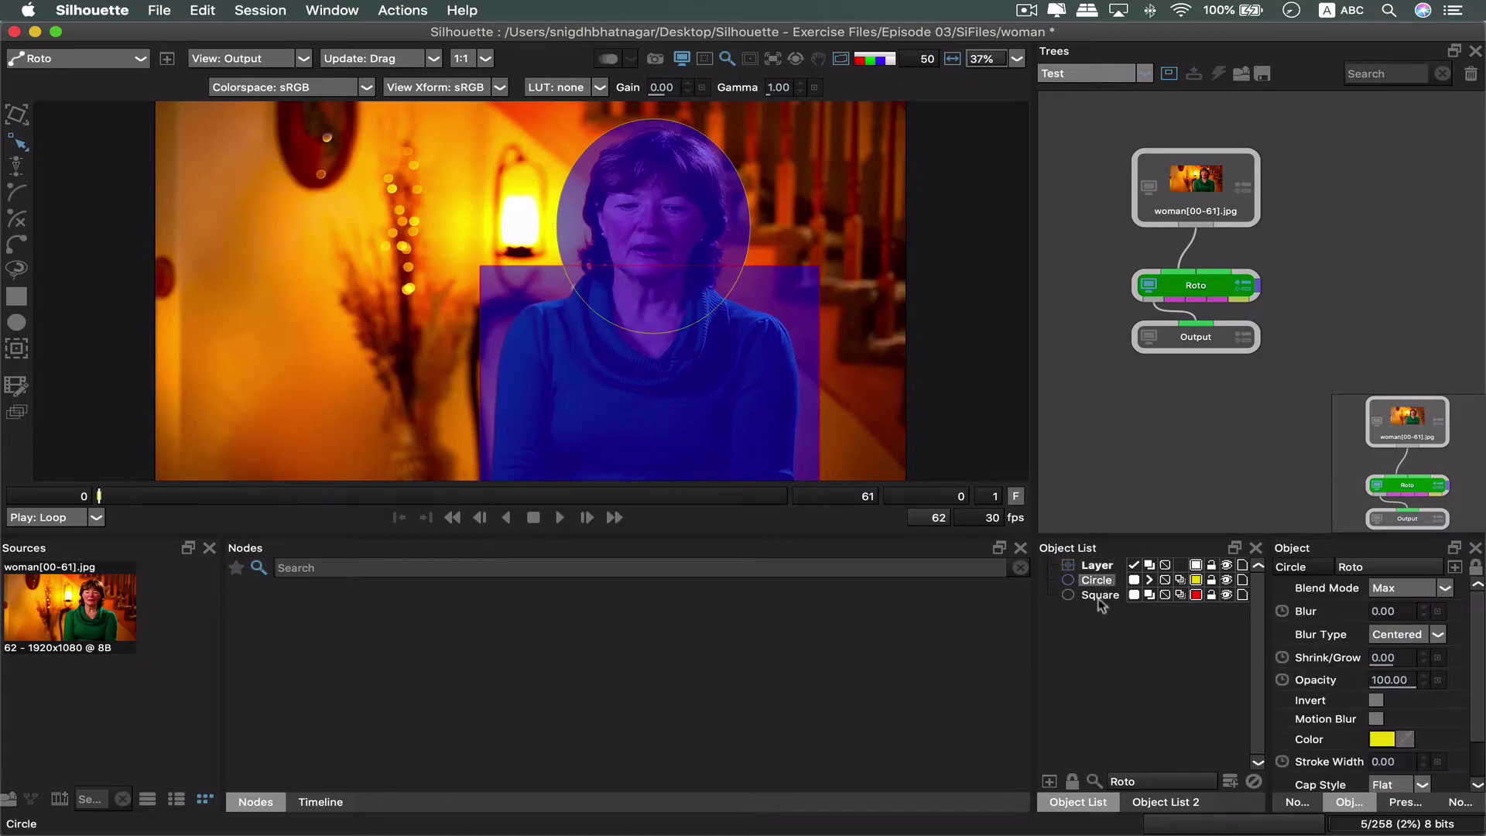
pyautogui.keyDown('shift'); pyautogui.click(1103, 595); pyautogui.keyUp('shift')
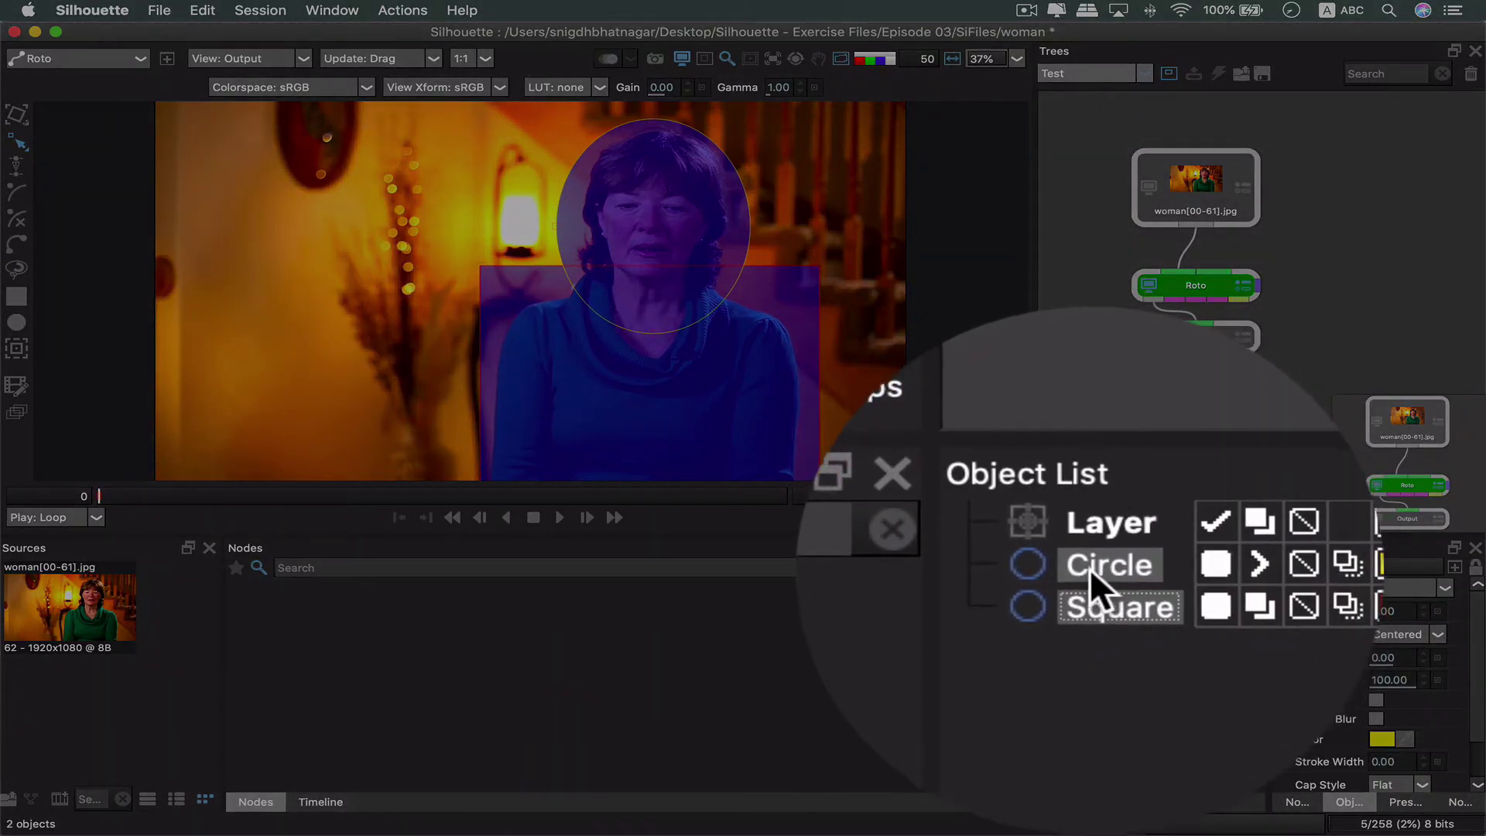
pyautogui.click(1090, 568)
pyautogui.moveTo(1090, 568); pyautogui.dragTo(1105, 565)
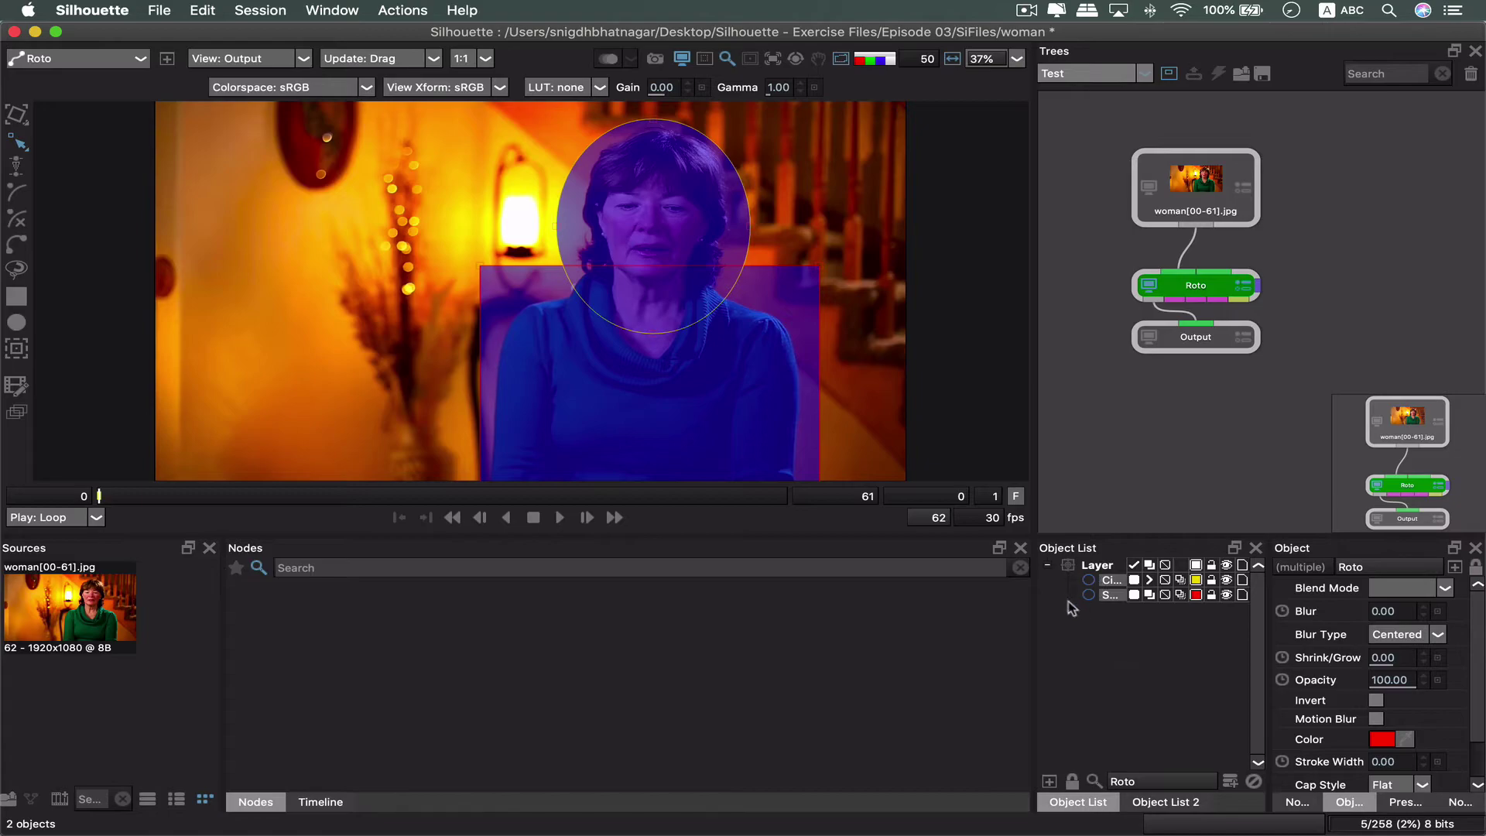
# Step: View the layer's object parameters and widen the Object List so the full shape names fit
pyautogui.click(1098, 565)
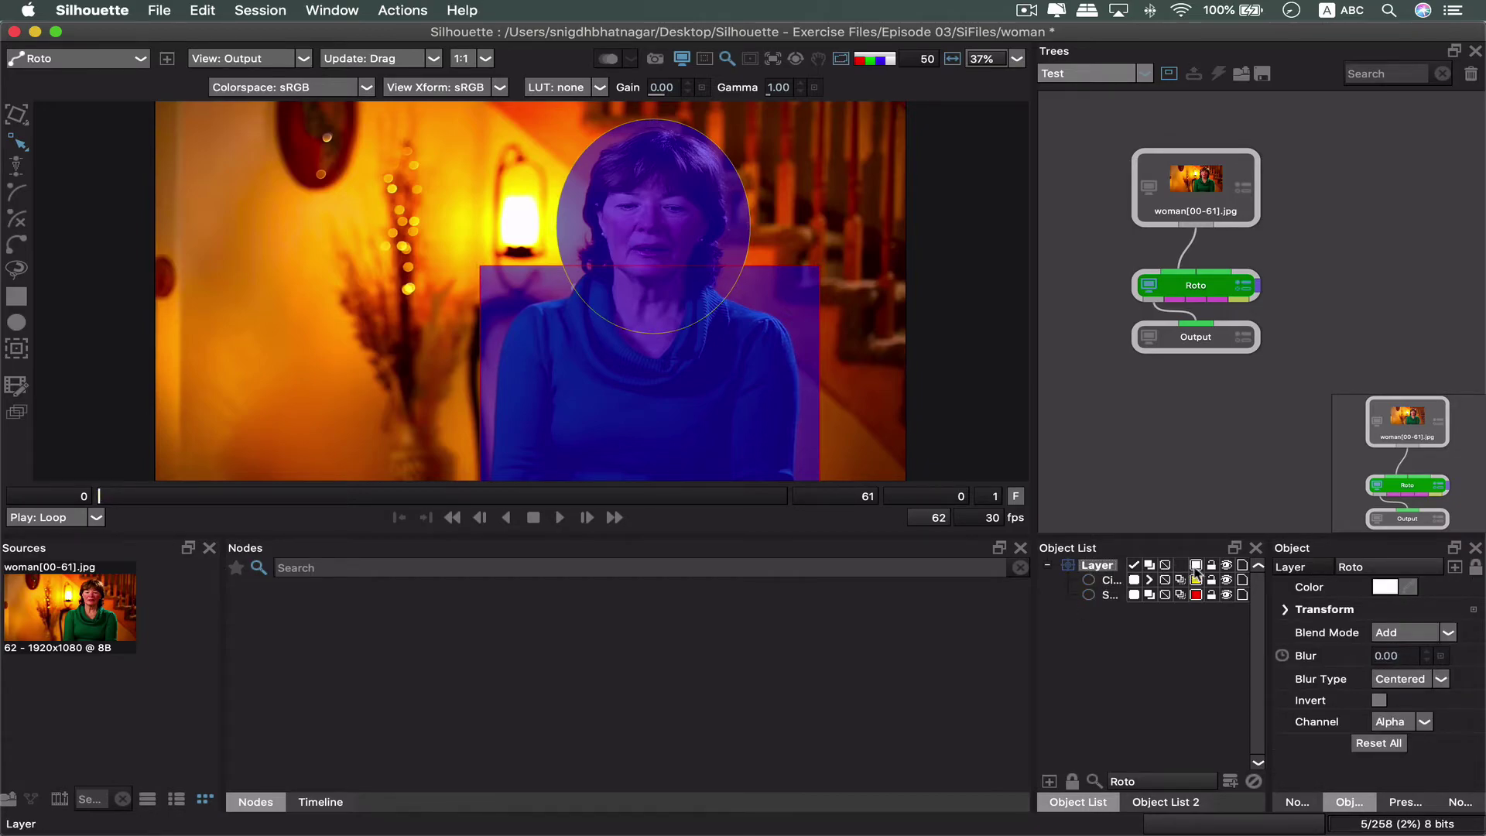
pyautogui.click(1104, 599)
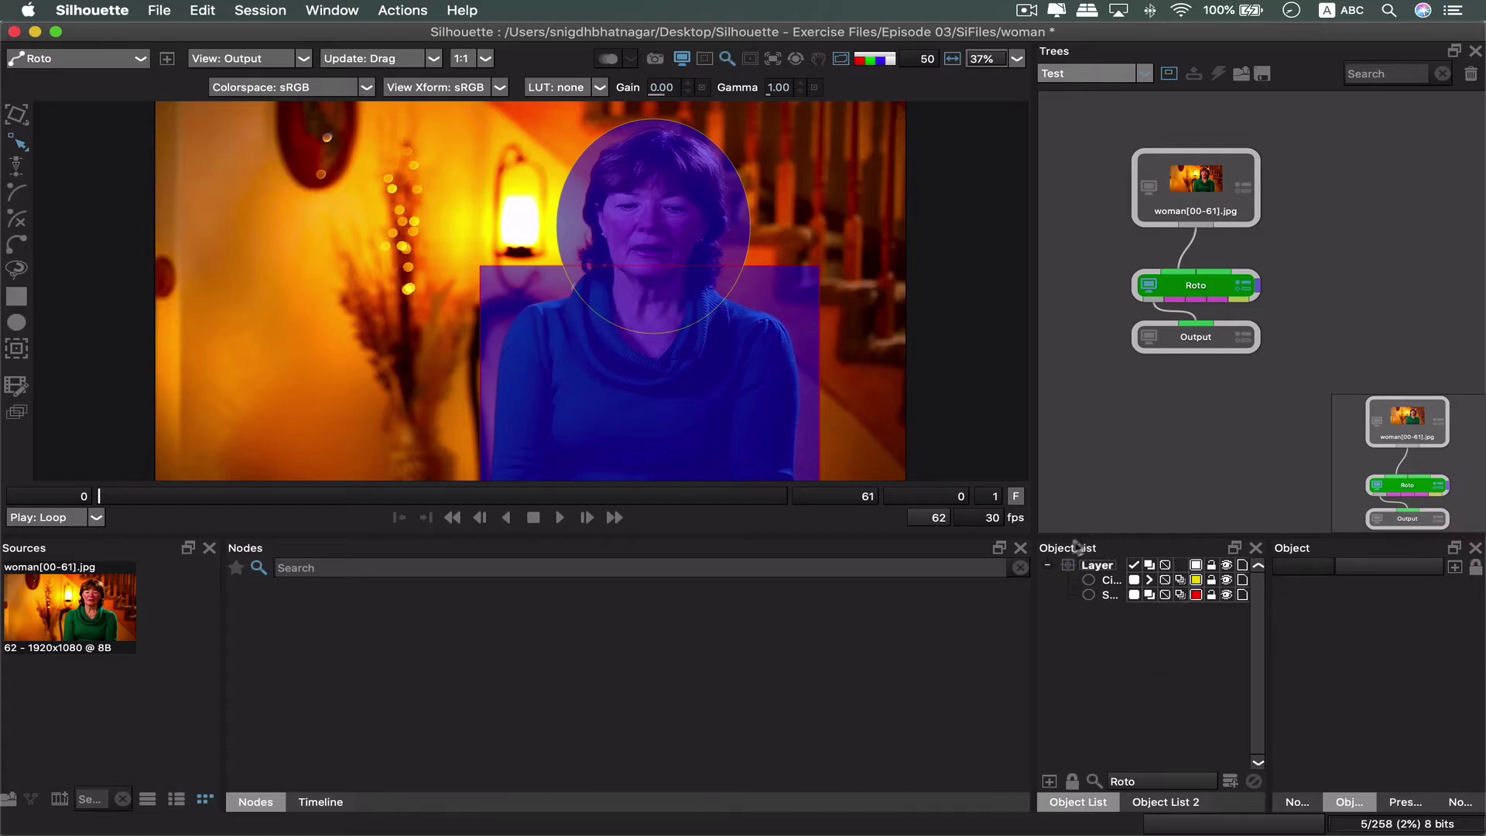
pyautogui.moveTo(1028, 604); pyautogui.dragTo(984, 603)
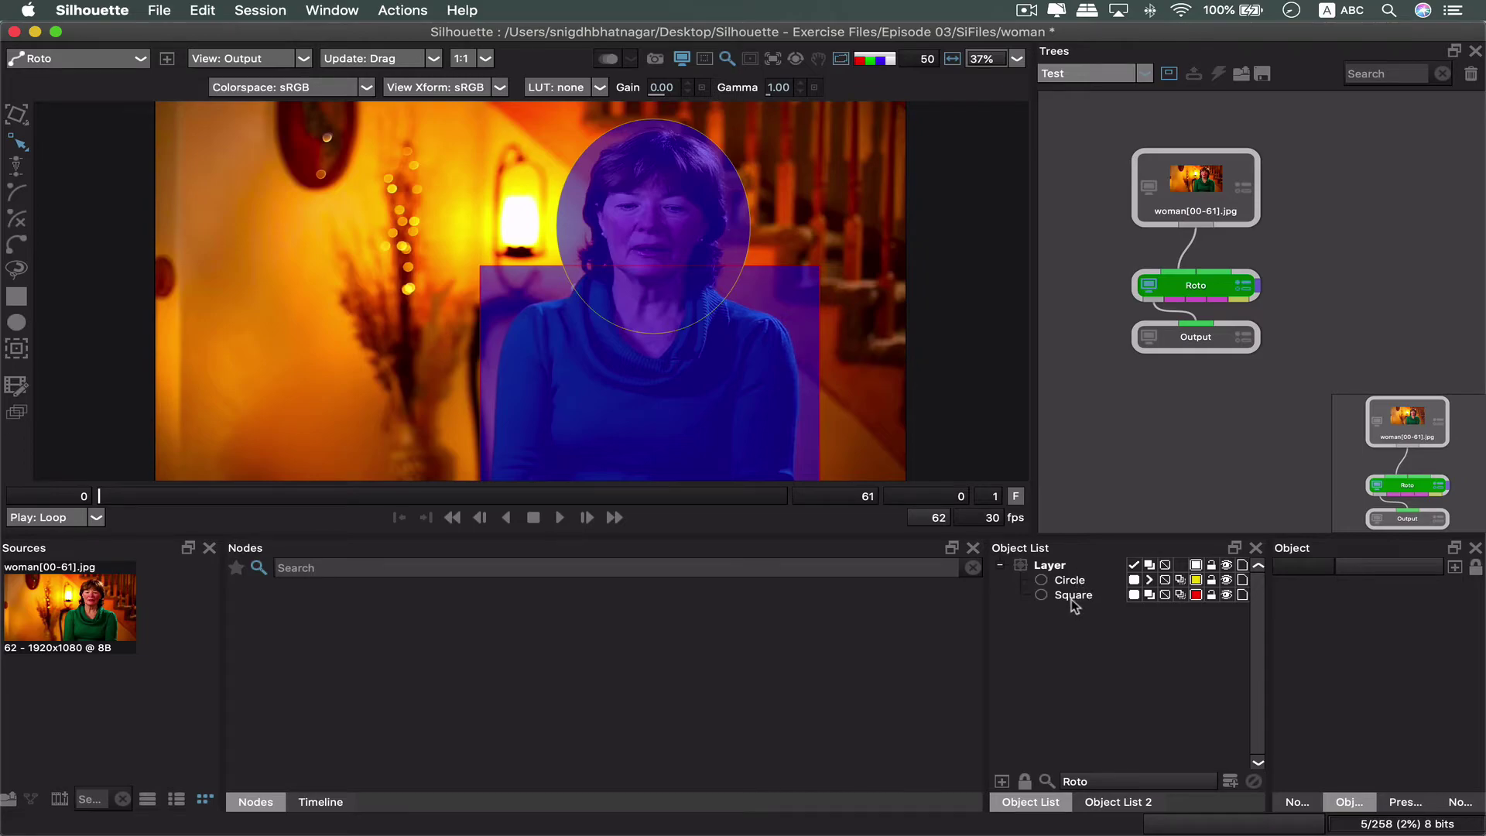
pyautogui.click(1058, 565)
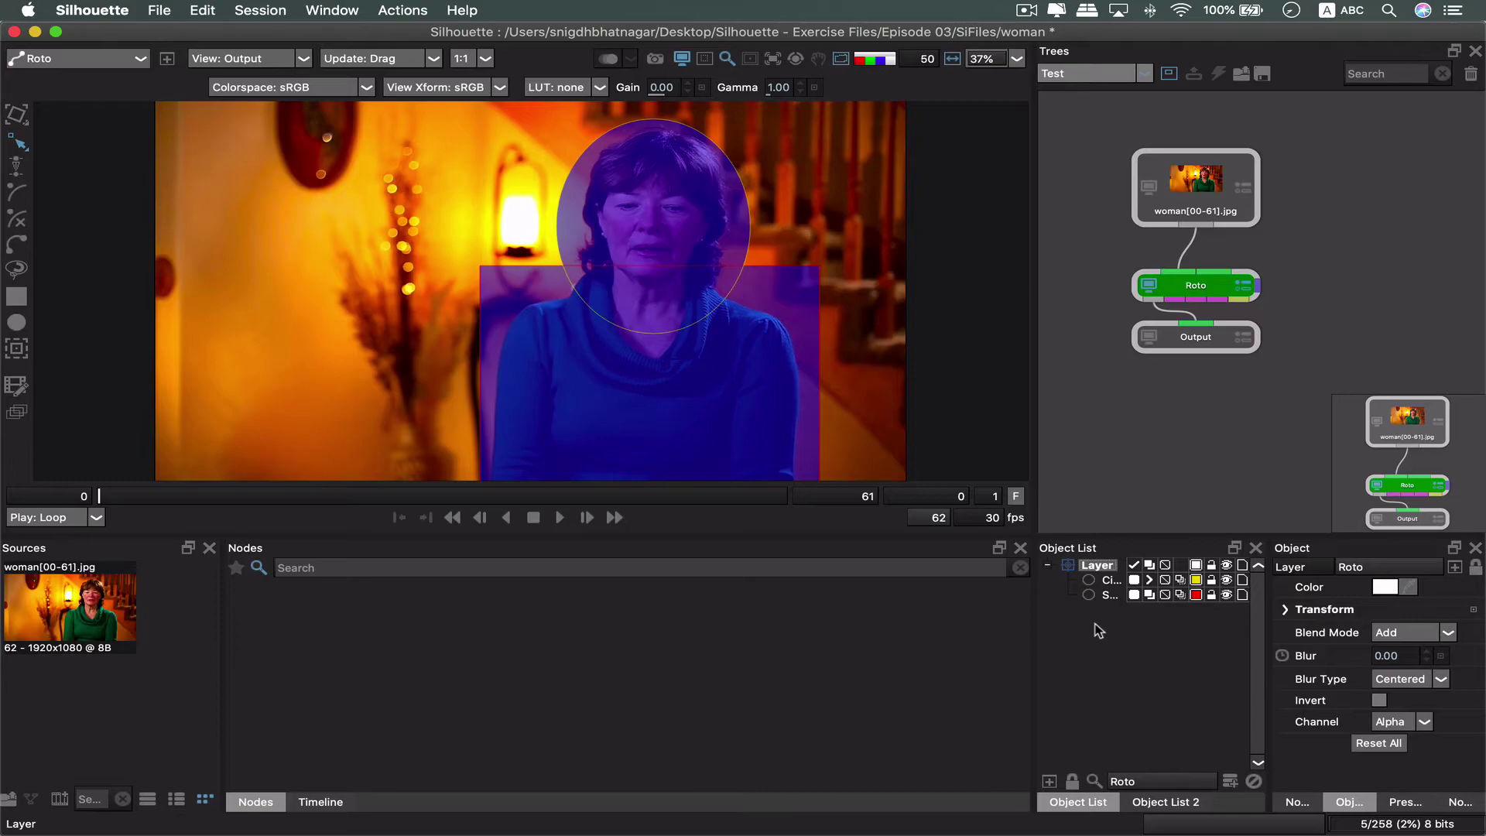
pyautogui.click(1095, 643)
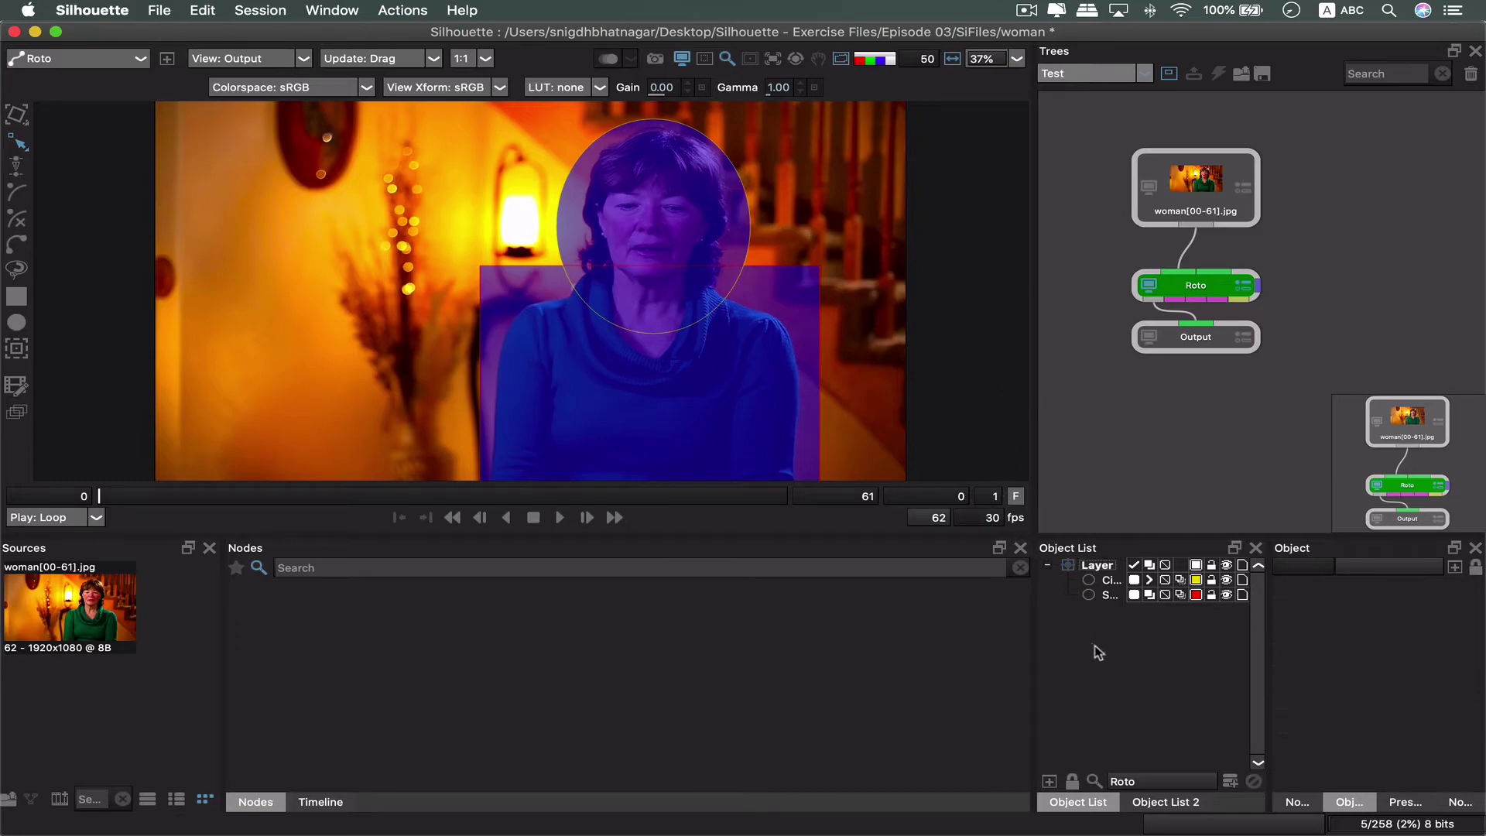
pyautogui.click(1095, 567)
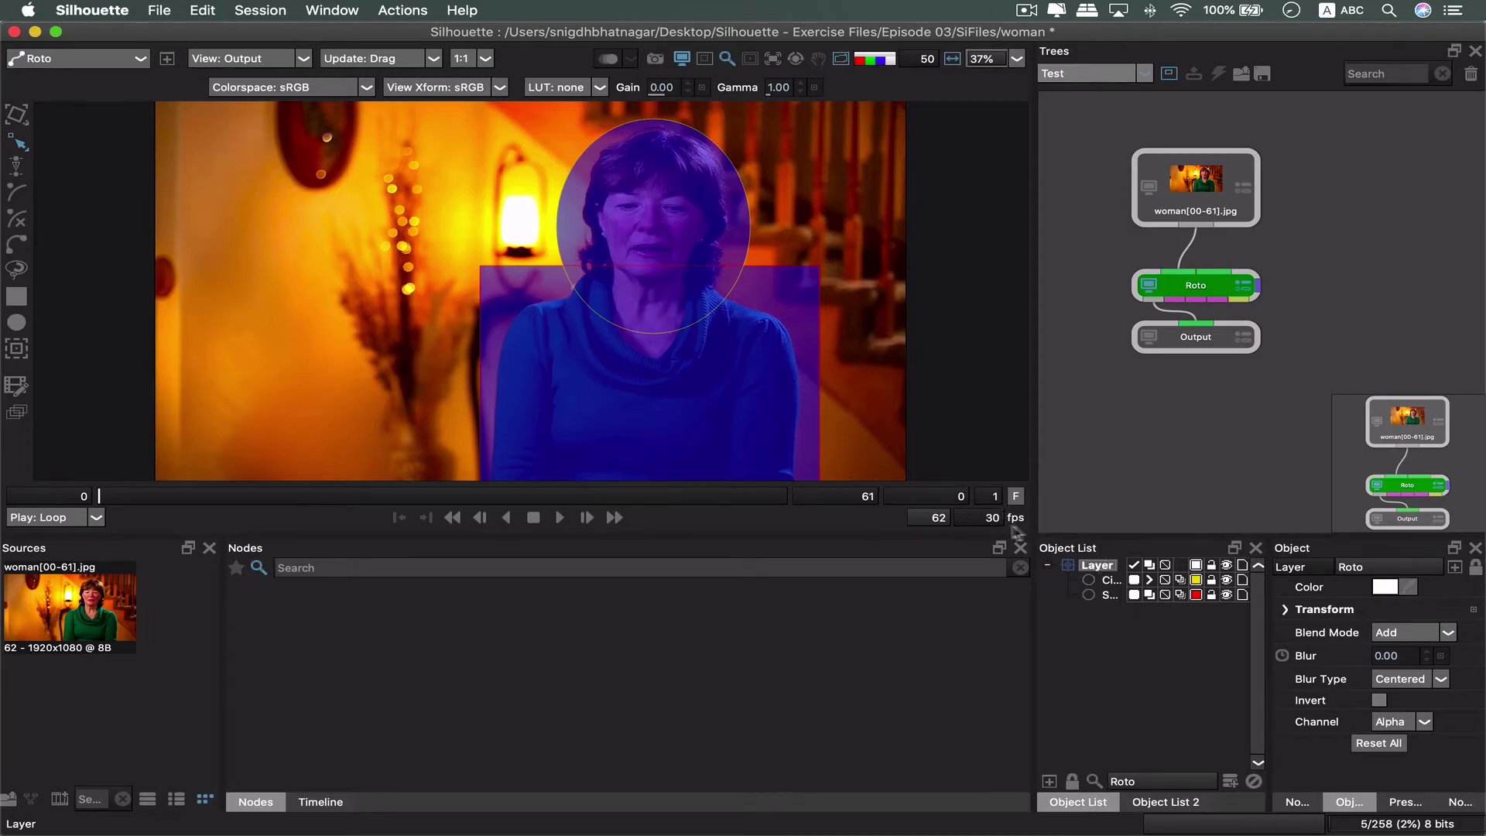
pyautogui.click(1126, 616)
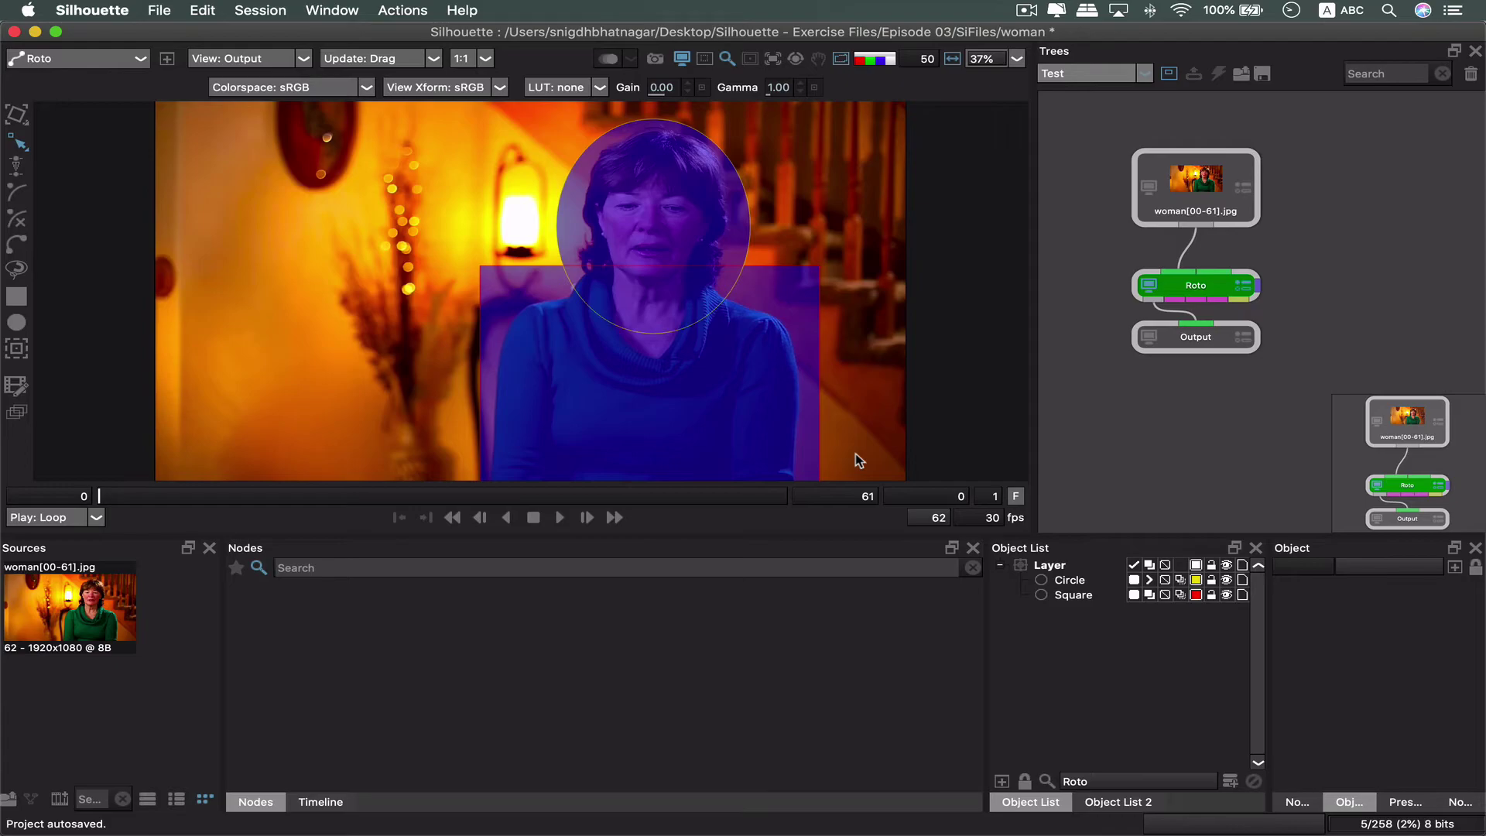
# Step: Examine the Auto Save and Cache settings in the application preferences, and close them without changes
pyautogui.click(99, 14)
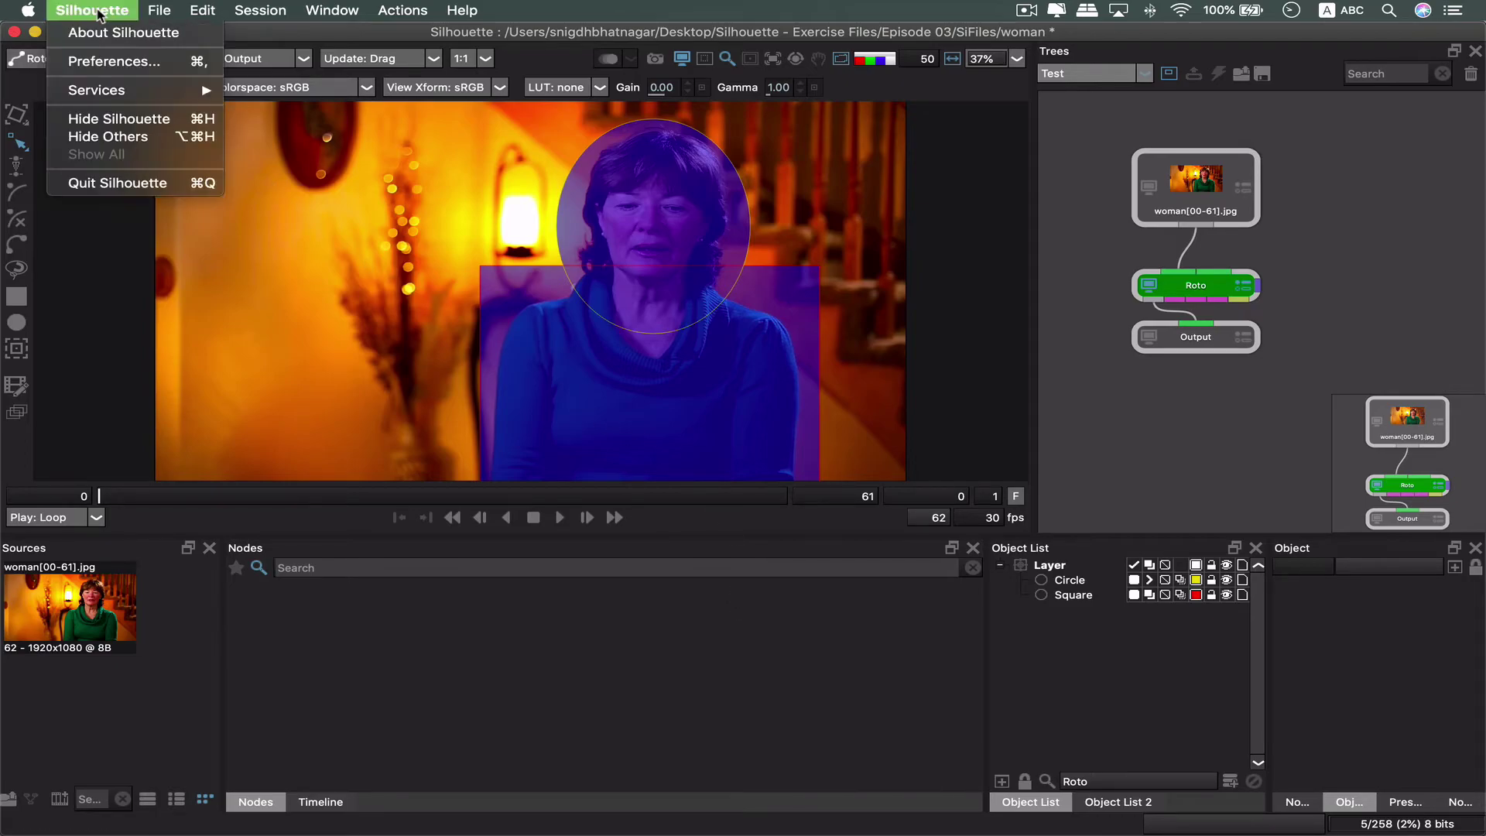
pyautogui.click(109, 62)
pyautogui.moveTo(663, 66); pyautogui.dragTo(641, 56)
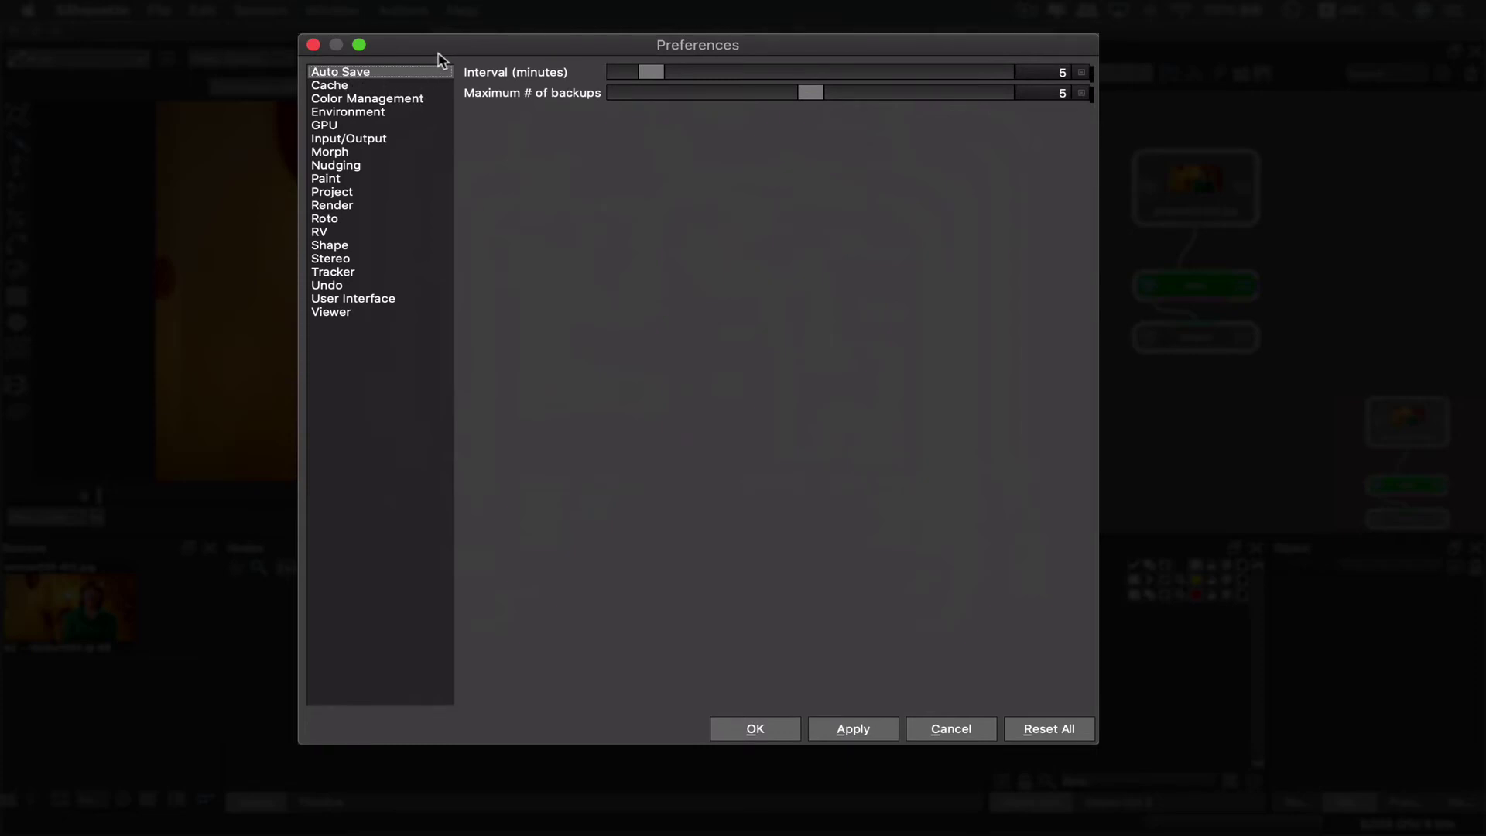
pyautogui.click(358, 86)
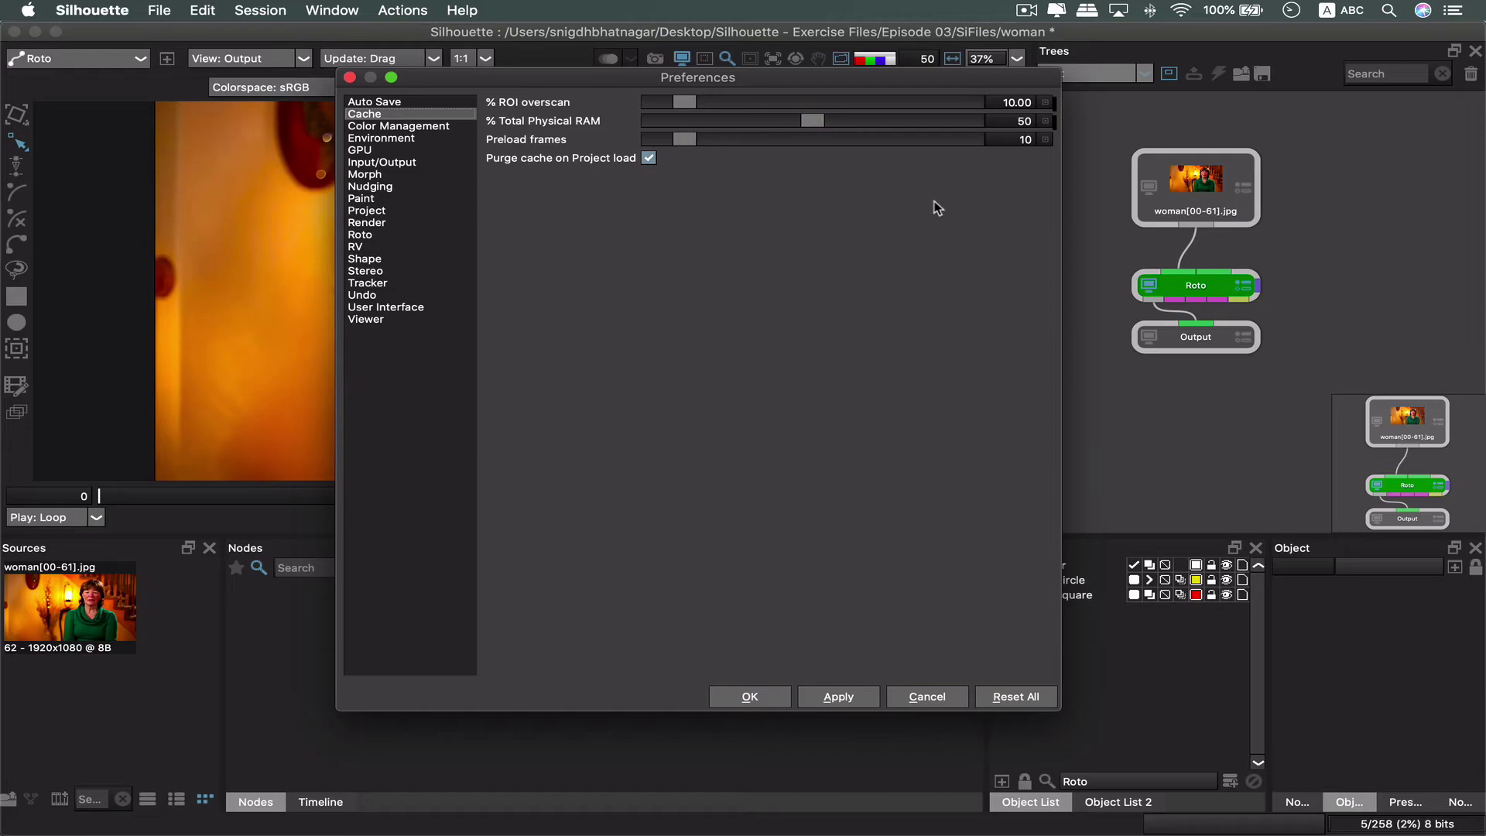
pyautogui.click(928, 697)
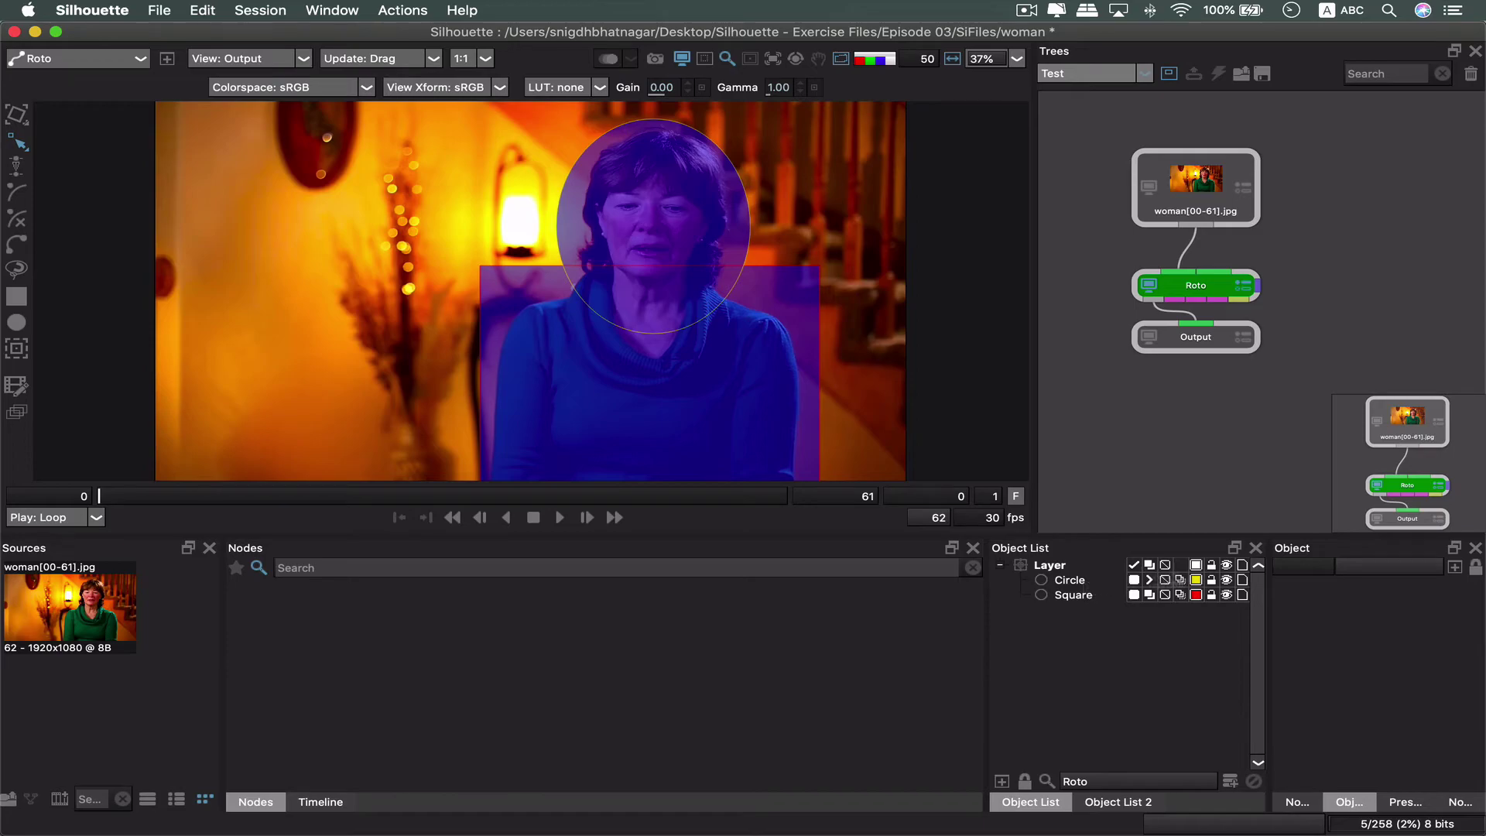
# Step: Hide the layer containing the circle and square, and collapse it in the Object List
pyautogui.click(1227, 564)
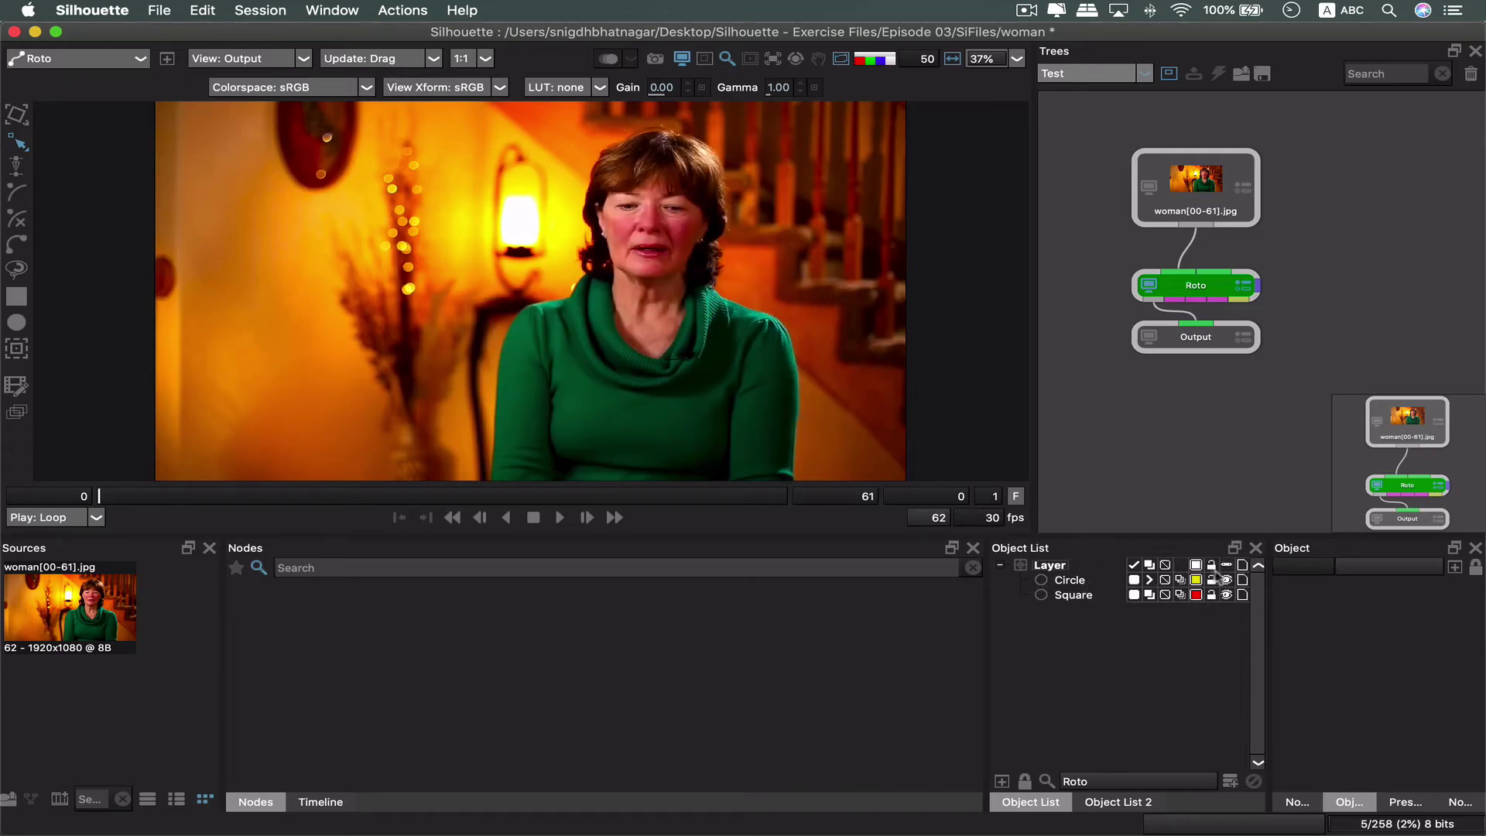
pyautogui.click(1000, 566)
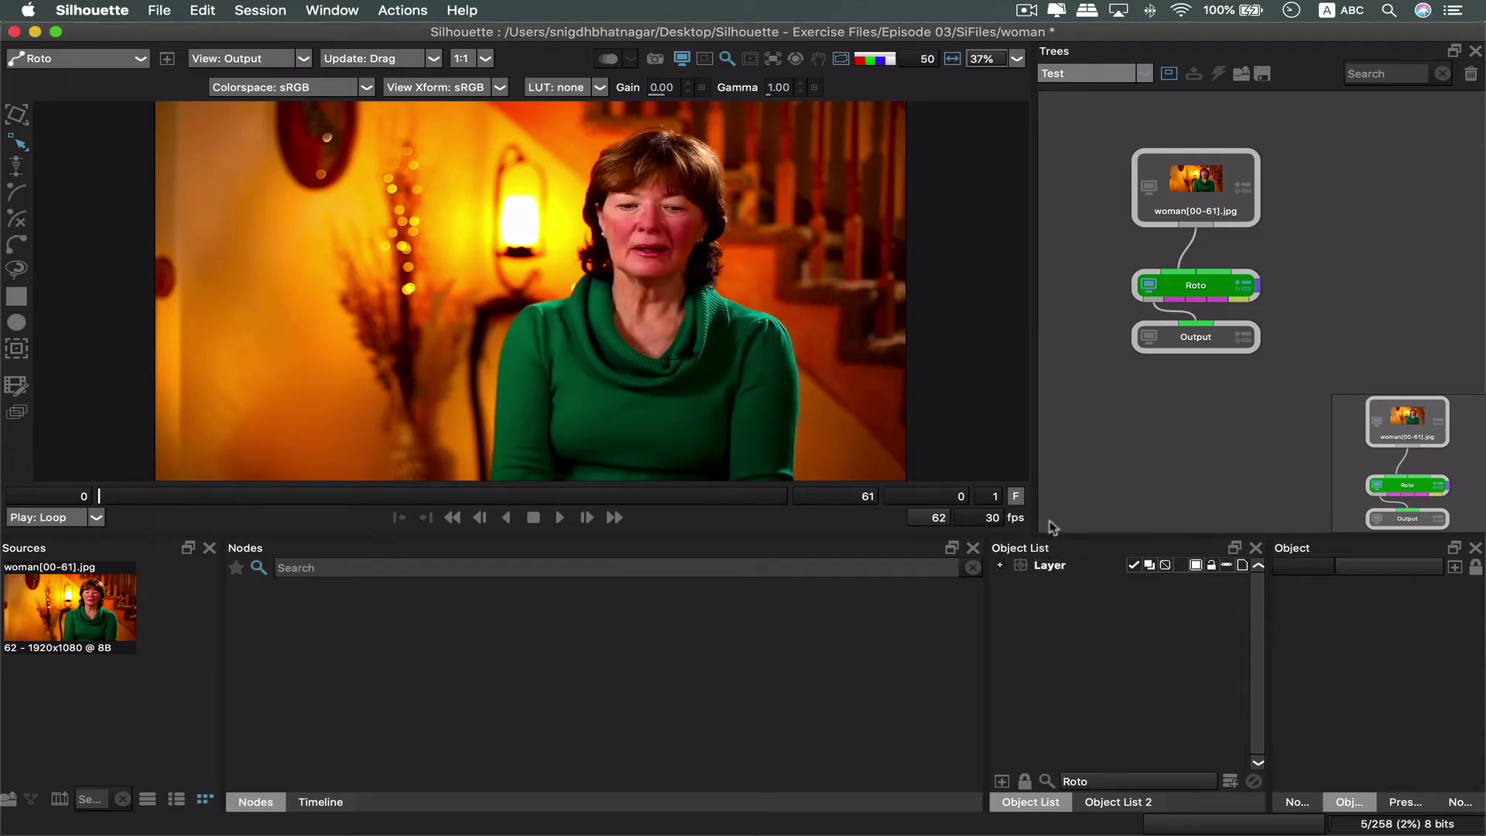
# Step: Set a region of interest of about 920x1047 pixels around the woman, and play the footage cropped to it
pyautogui.moveTo(567, 183)
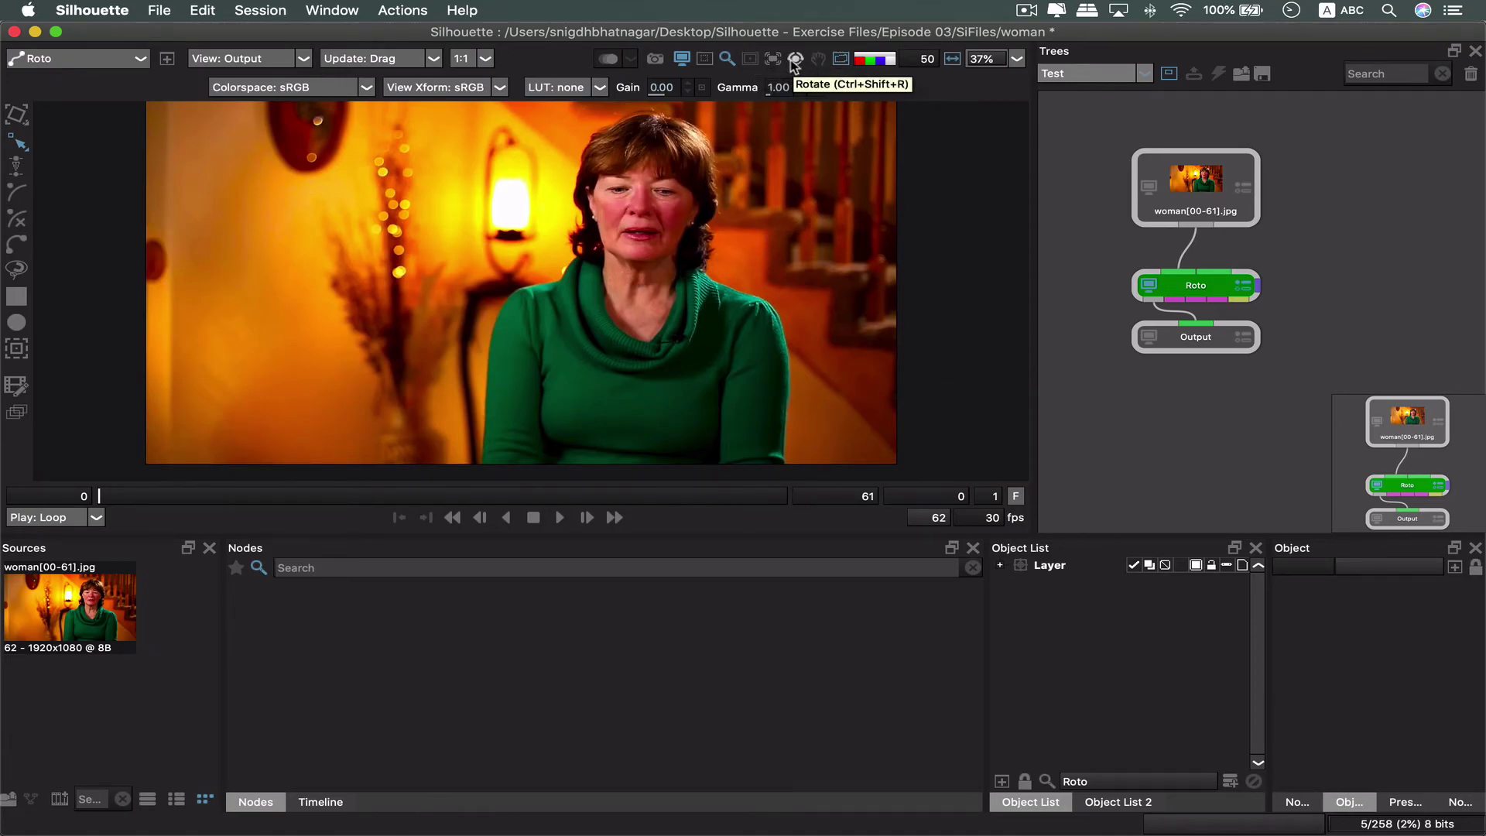
pyautogui.click(703, 60)
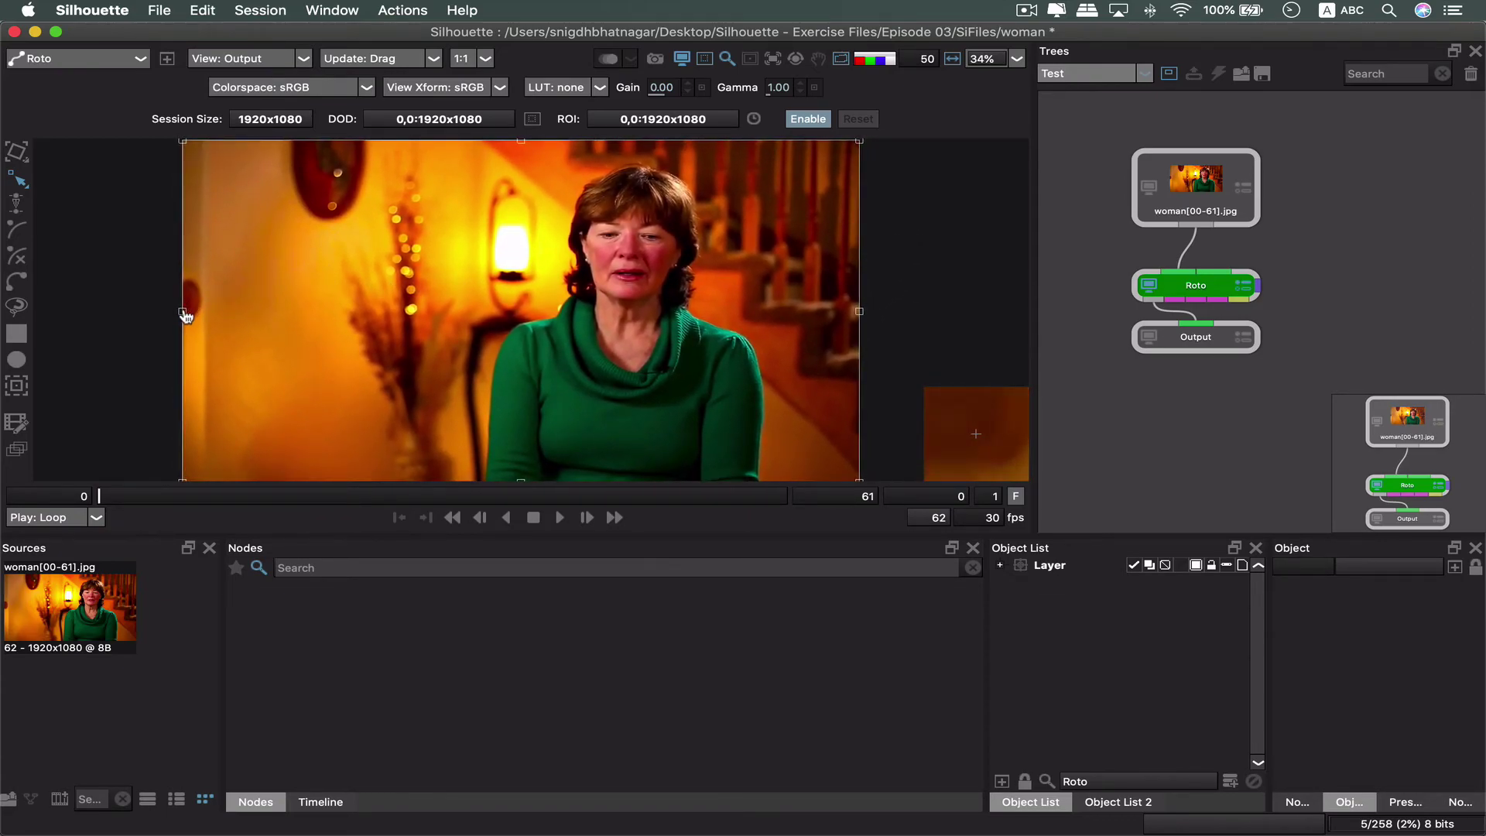
pyautogui.moveTo(184, 312); pyautogui.dragTo(458, 335)
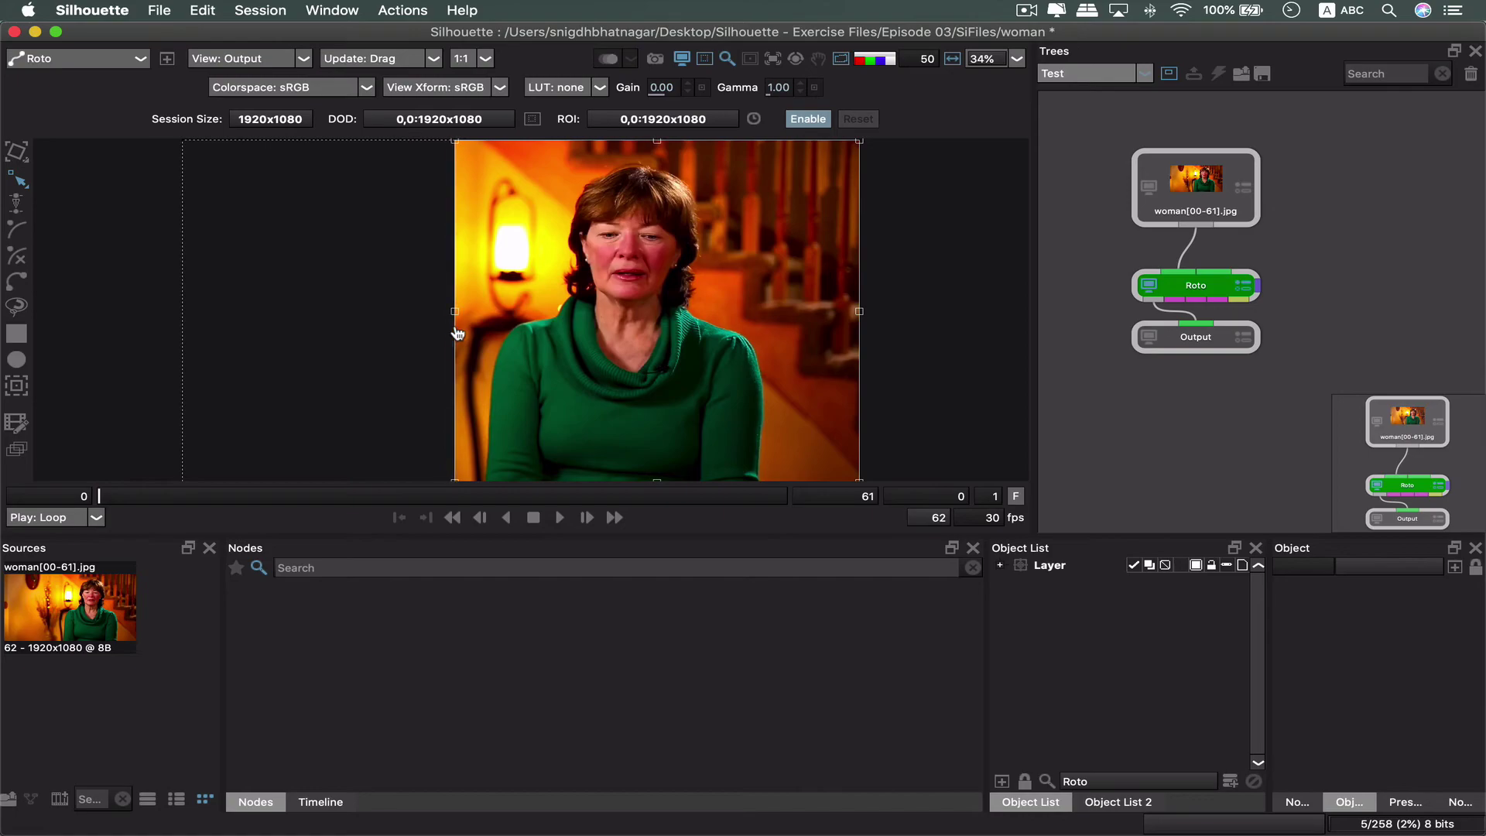
pyautogui.moveTo(858, 320); pyautogui.dragTo(780, 315)
pyautogui.moveTo(618, 142); pyautogui.dragTo(622, 174)
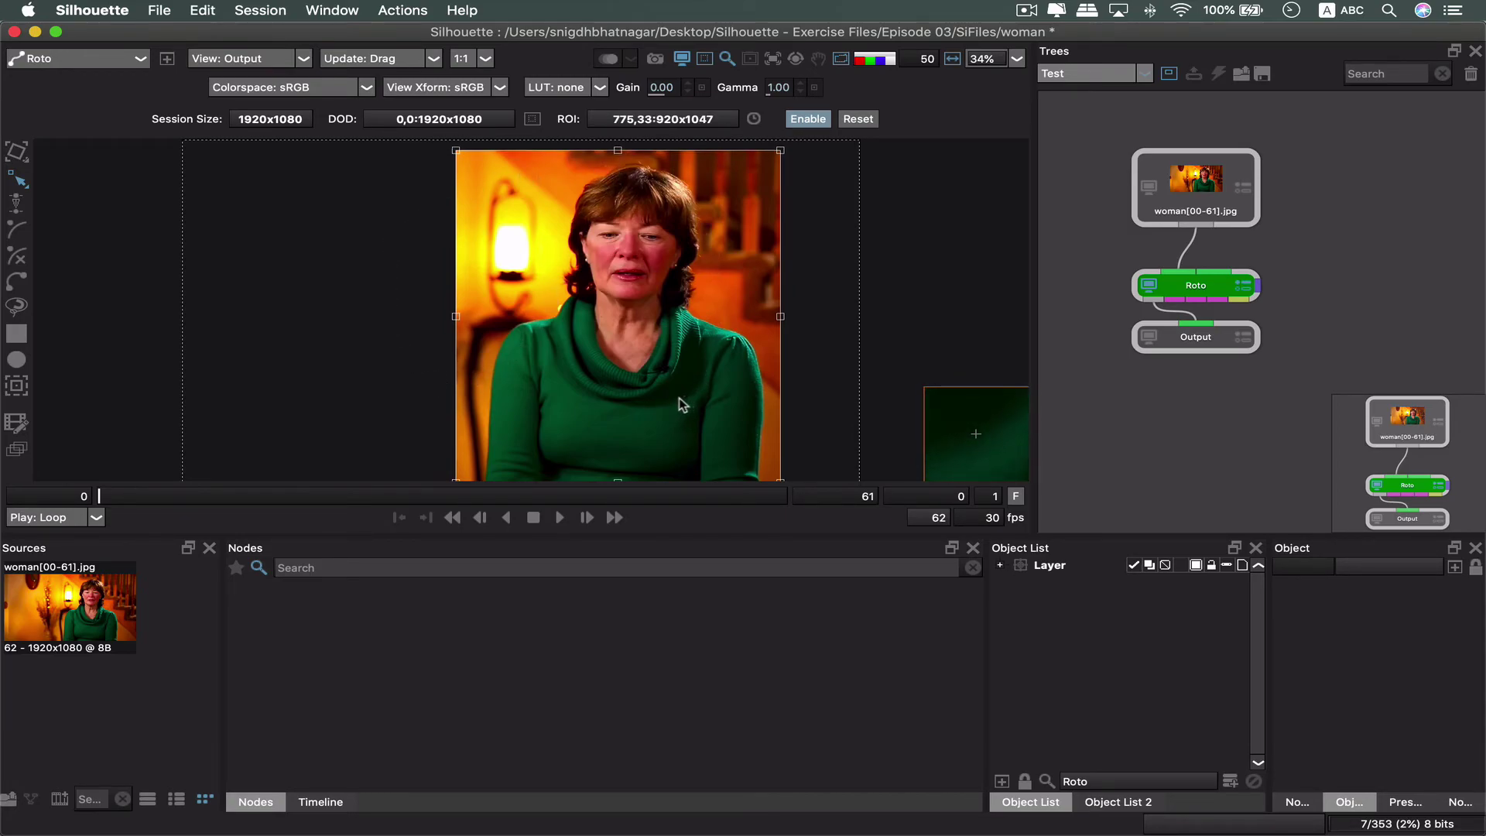
pyautogui.click(561, 518)
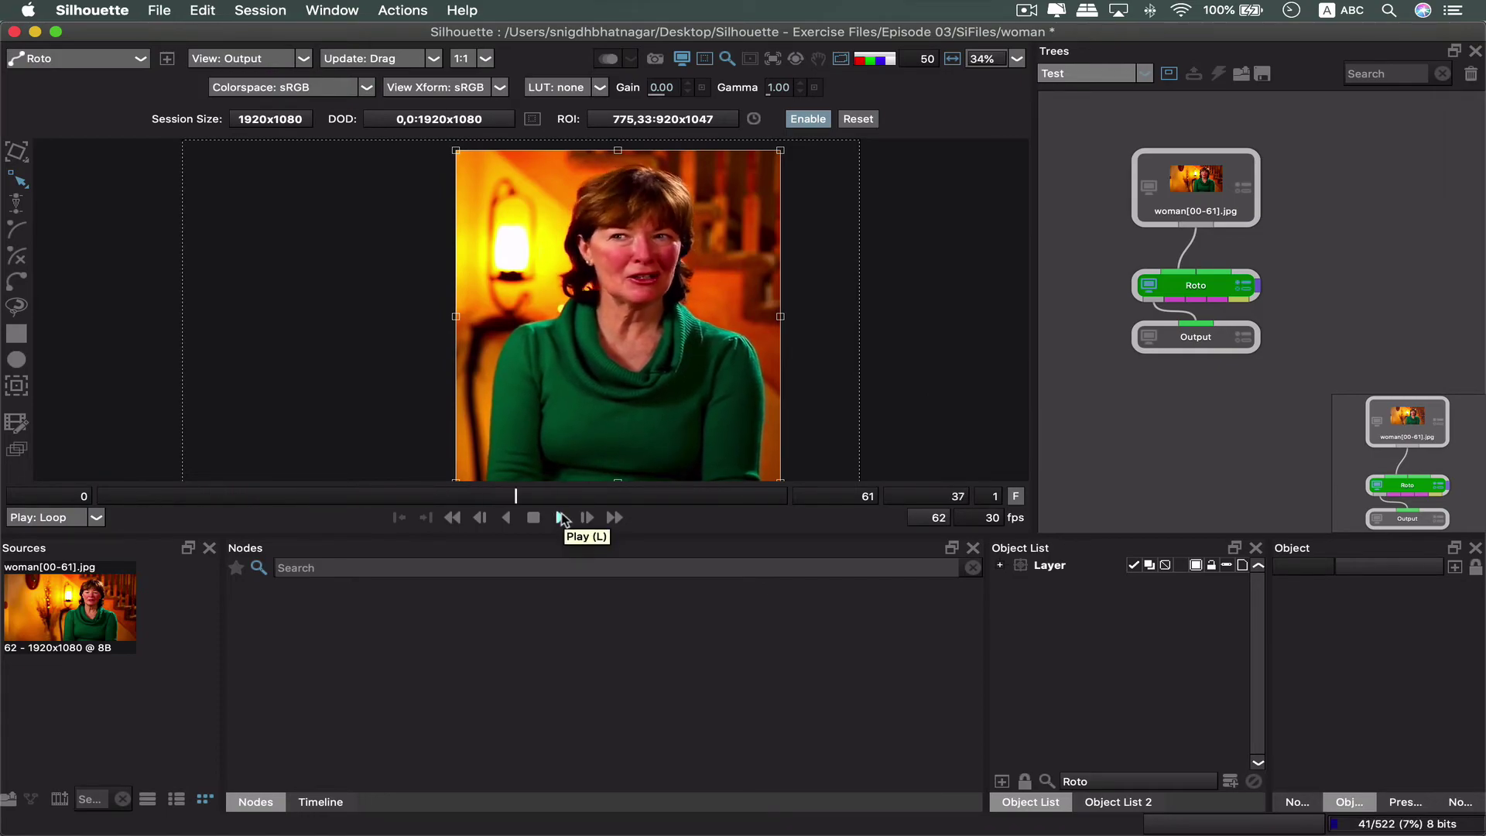
pyautogui.click(560, 516)
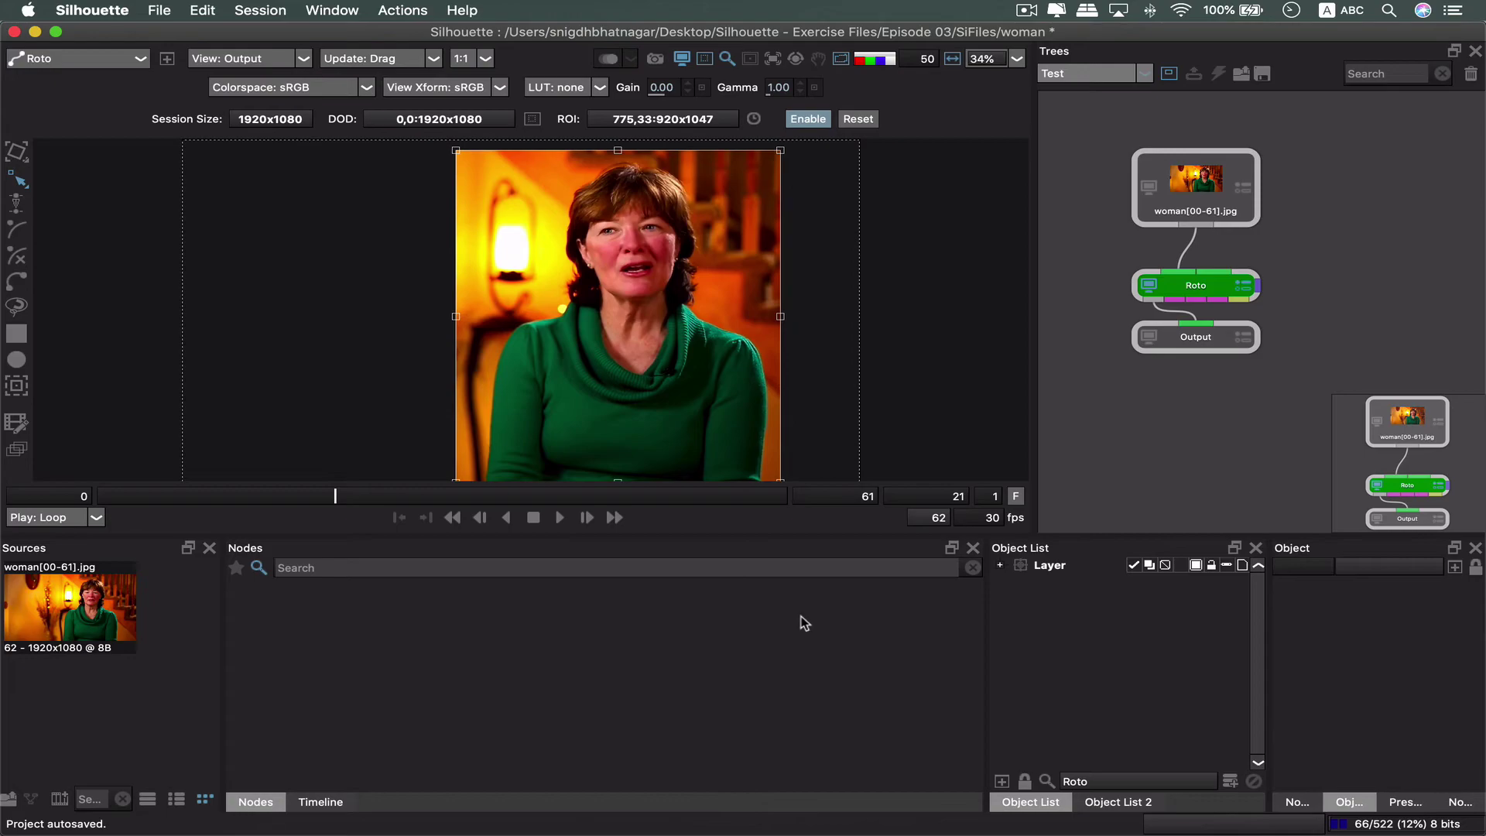
# Step: Lower the viewer's proxy resolution to 2:1 and further to 4:1, and play the footage at 4:1
pyautogui.click(485, 60)
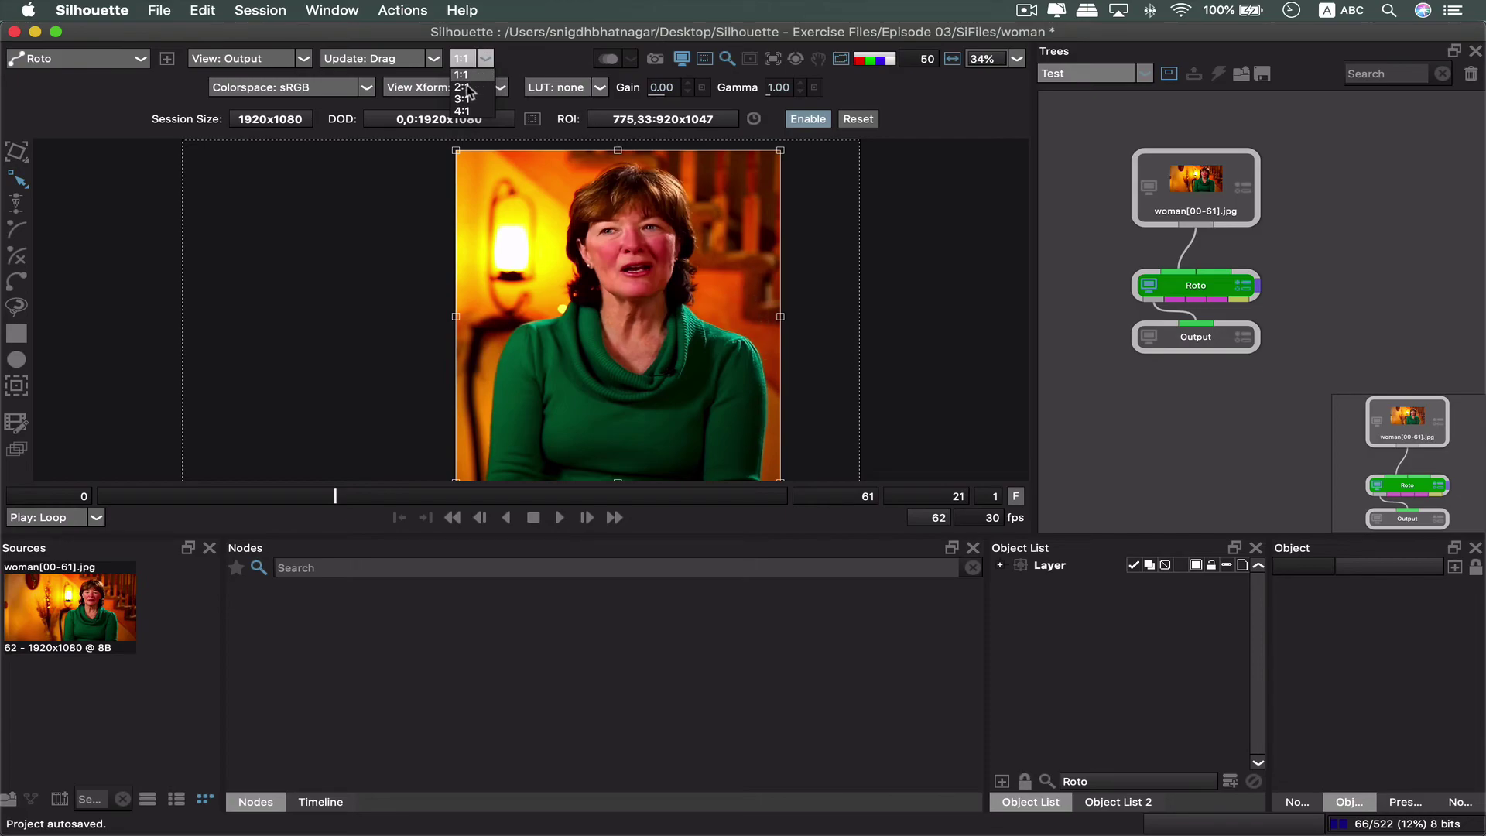
pyautogui.click(465, 87)
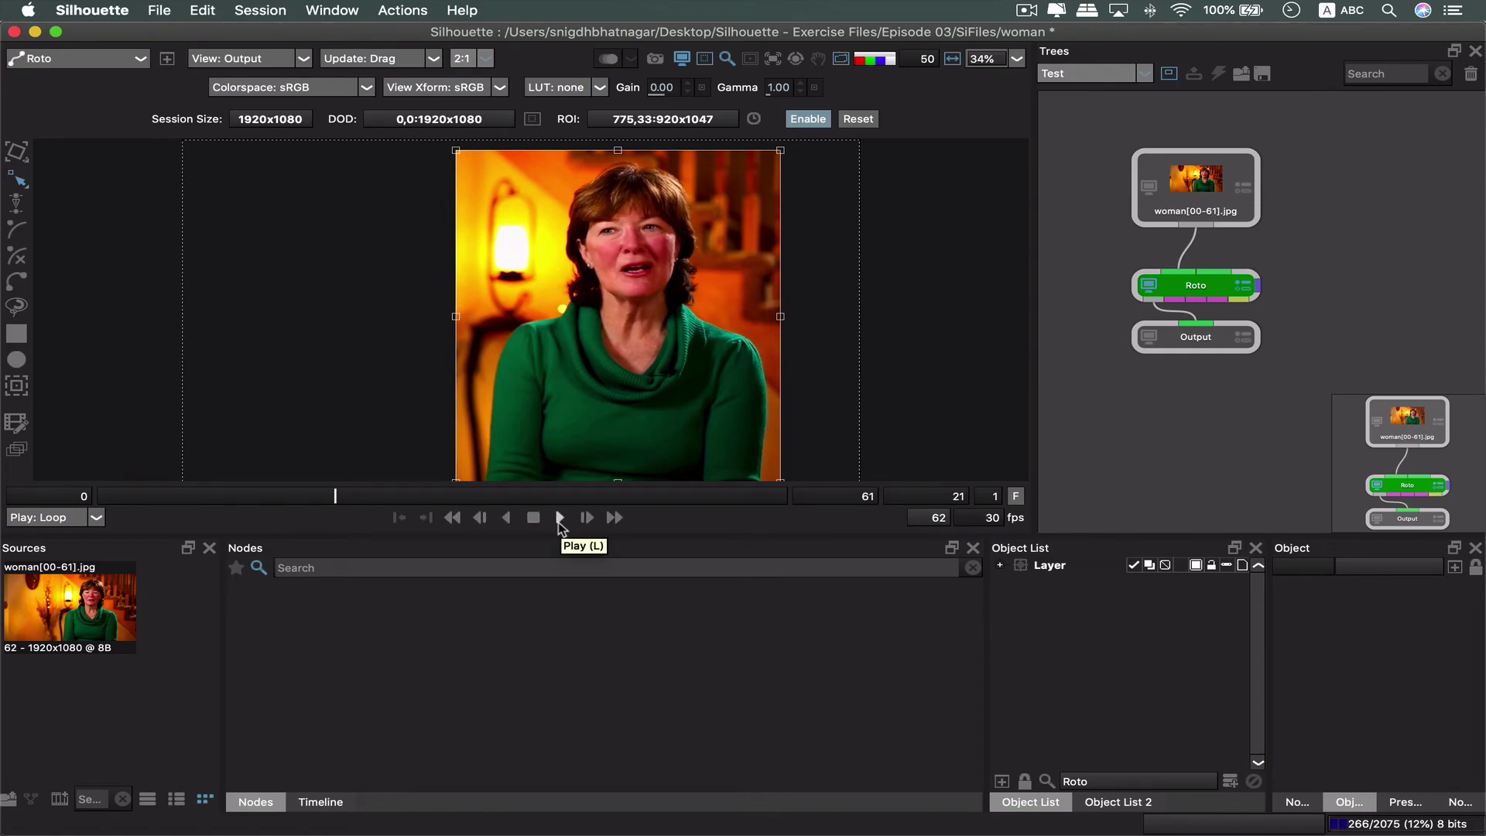
pyautogui.click(484, 59)
pyautogui.click(462, 111)
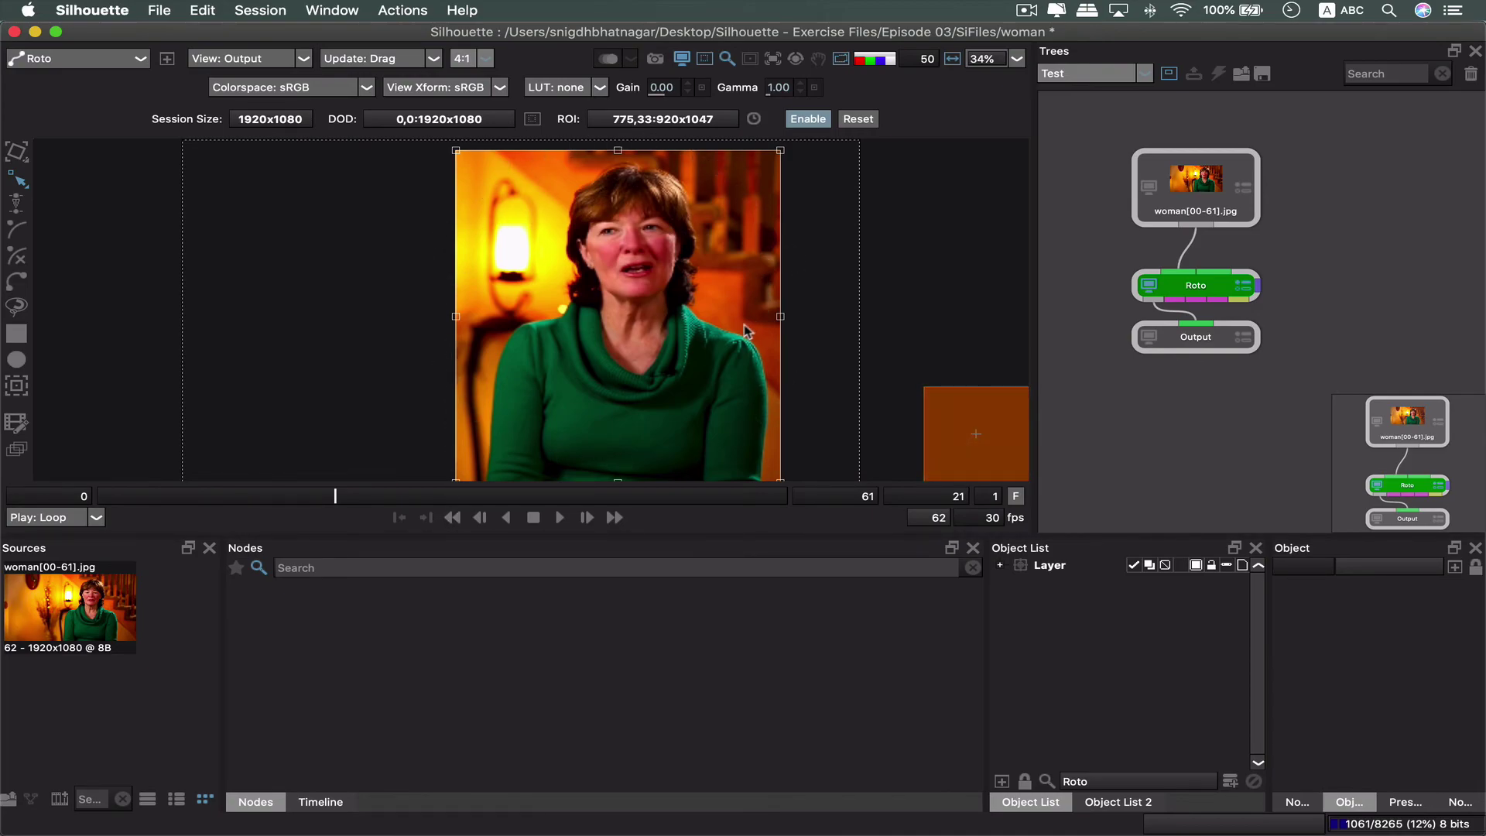
pyautogui.click(559, 516)
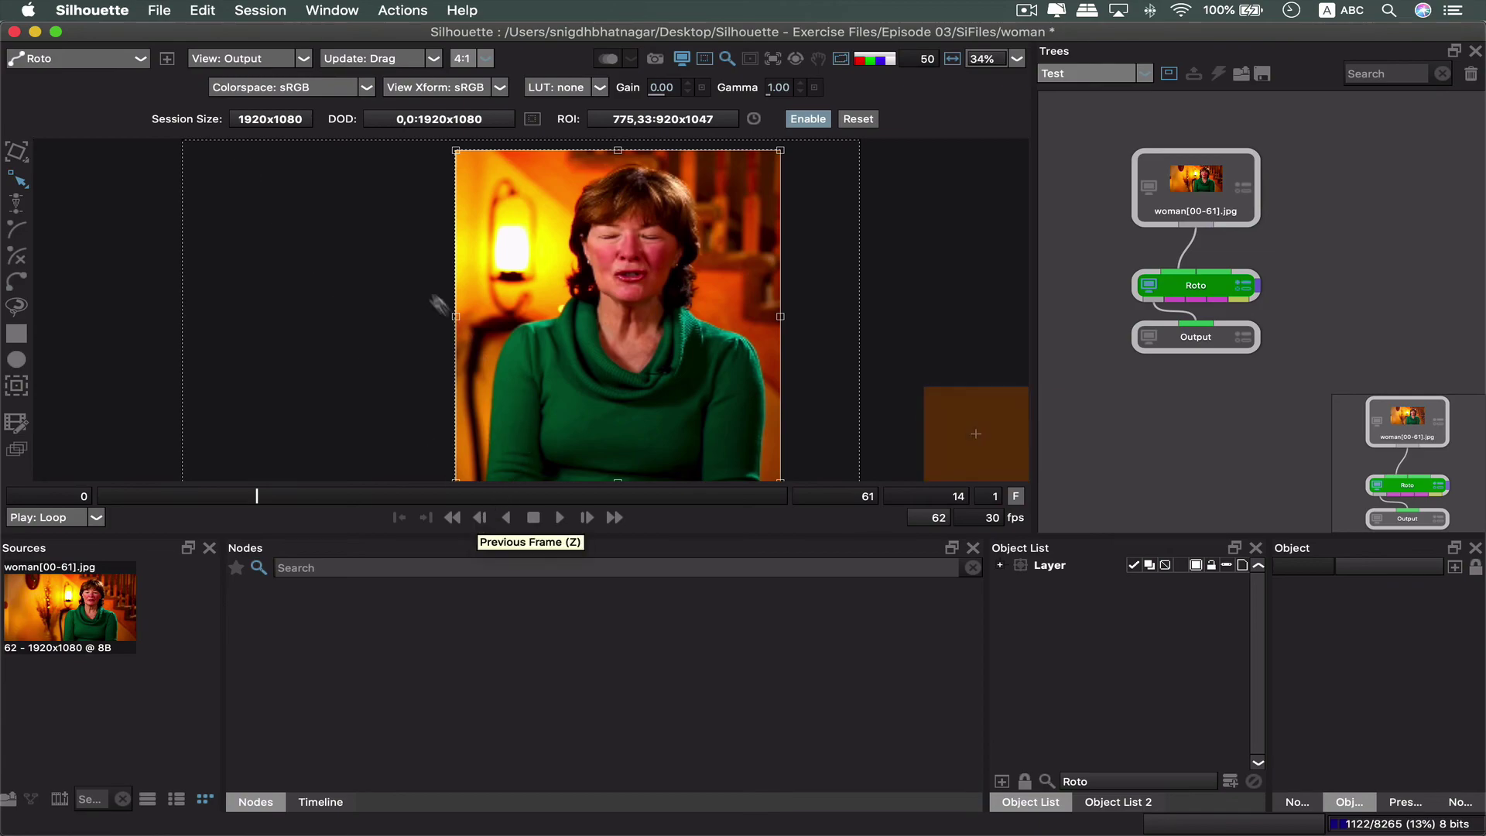
# Step: Purge the RAM cache and play the footage briefly at the reduced proxy resolution to refill it
pyautogui.click(255, 13)
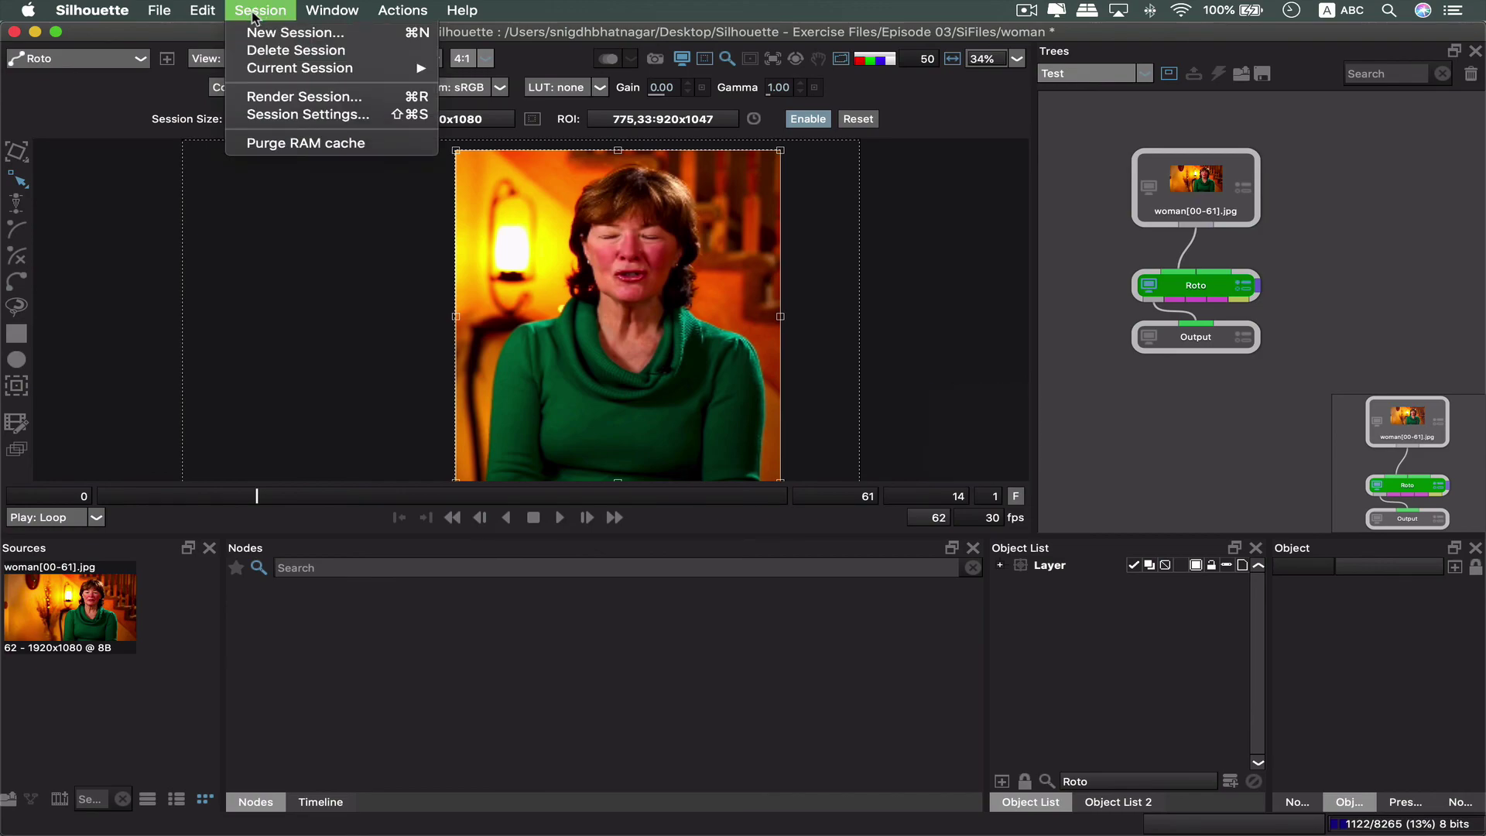
pyautogui.click(238, 145)
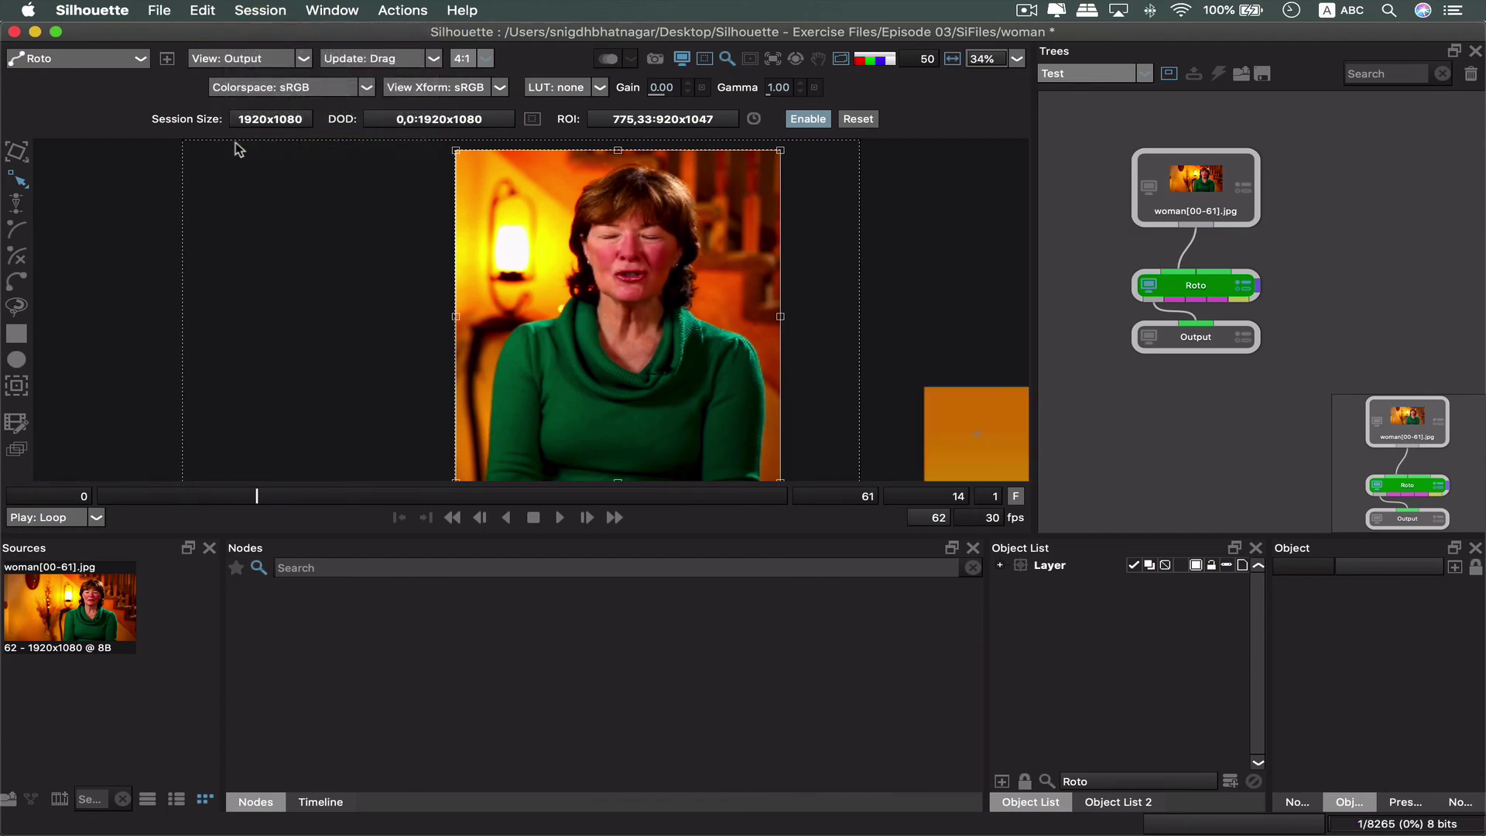
pyautogui.click(557, 520)
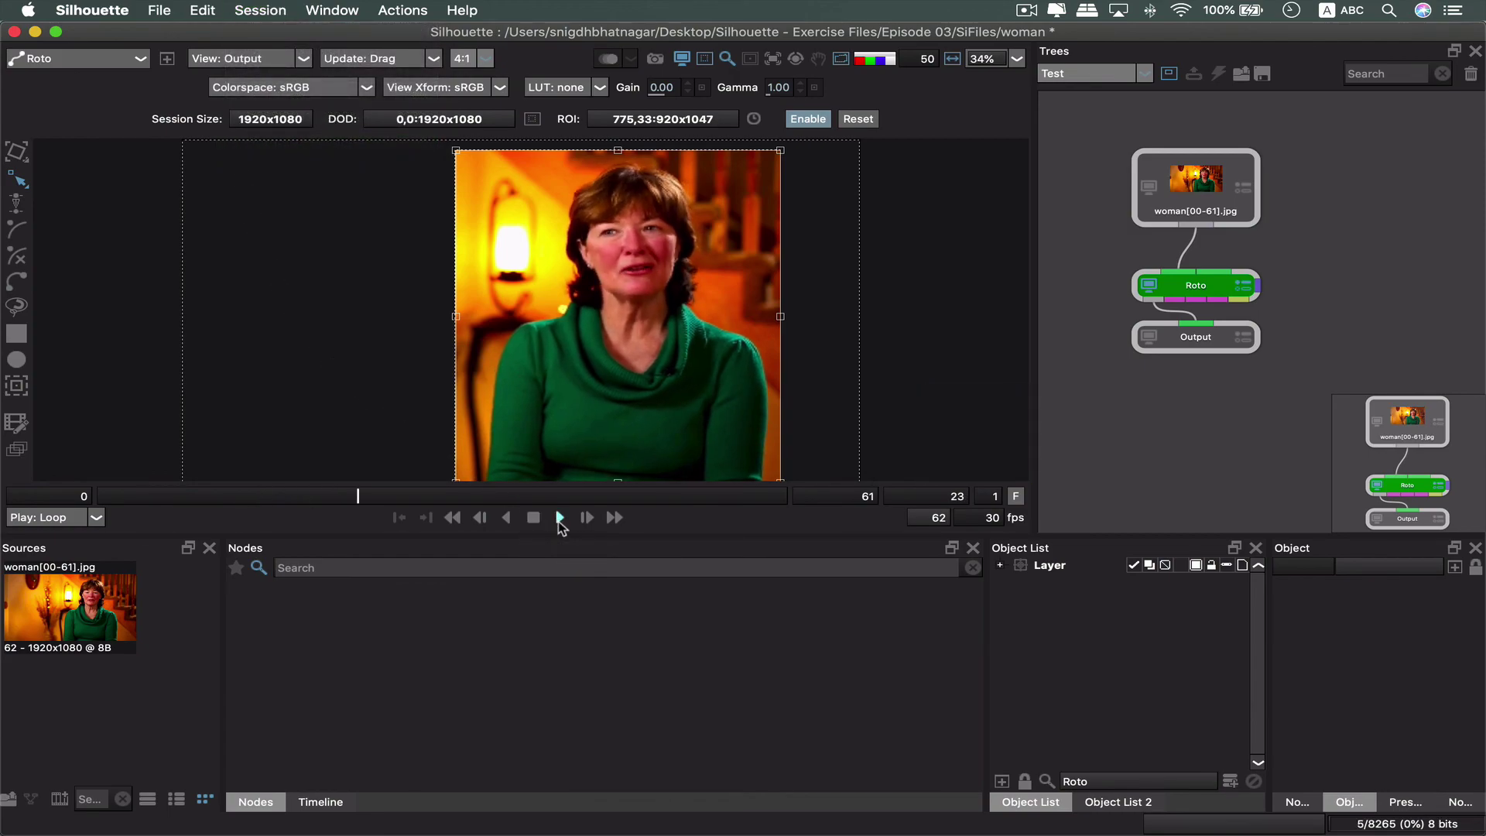
pyautogui.click(559, 518)
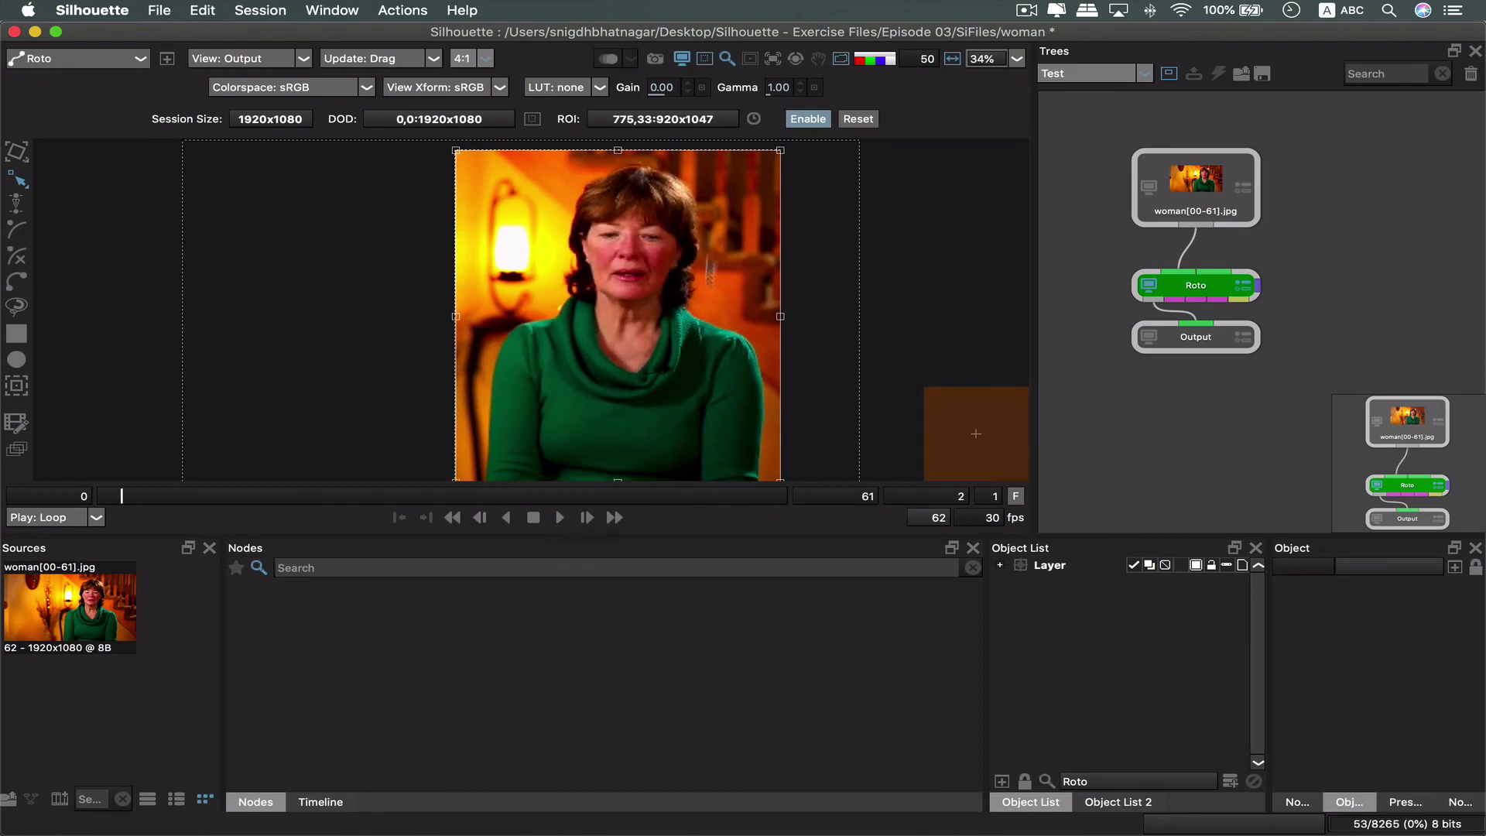
# Step: Set the viewer's proxy resolution to 1:1 and play the footage at full resolution
pyautogui.click(487, 58)
pyautogui.click(468, 78)
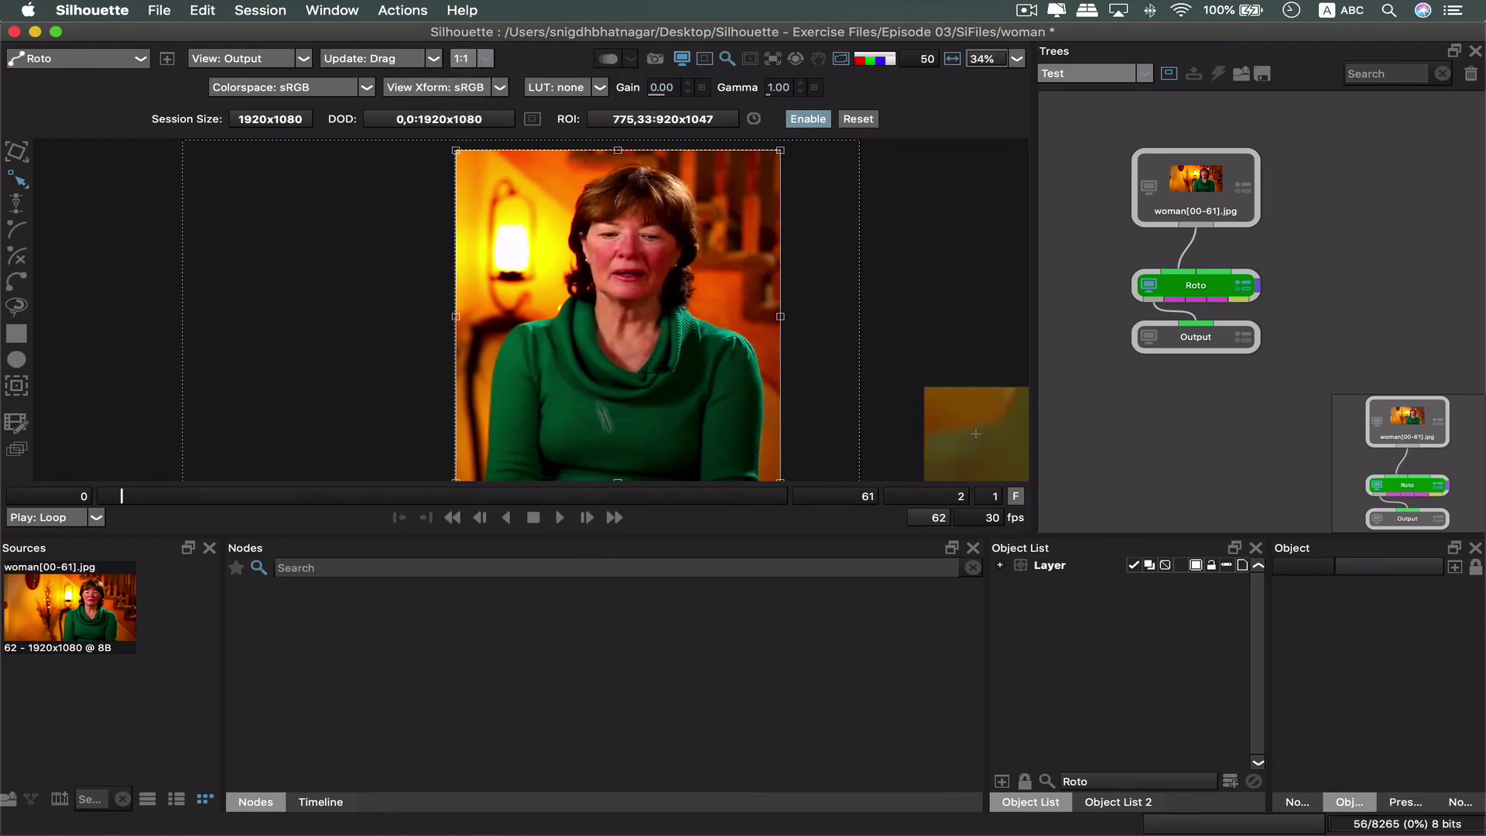
pyautogui.click(559, 519)
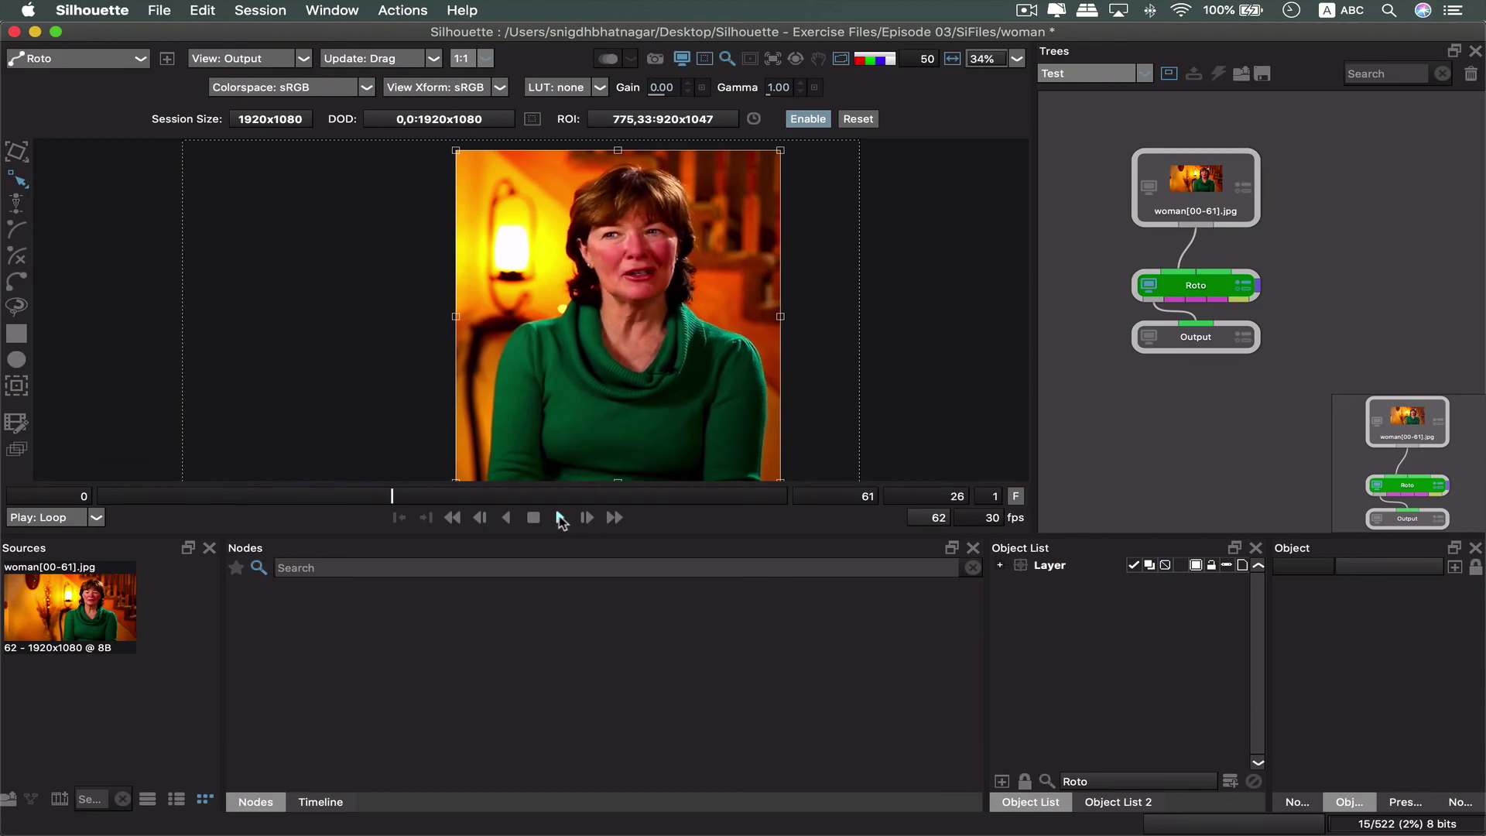